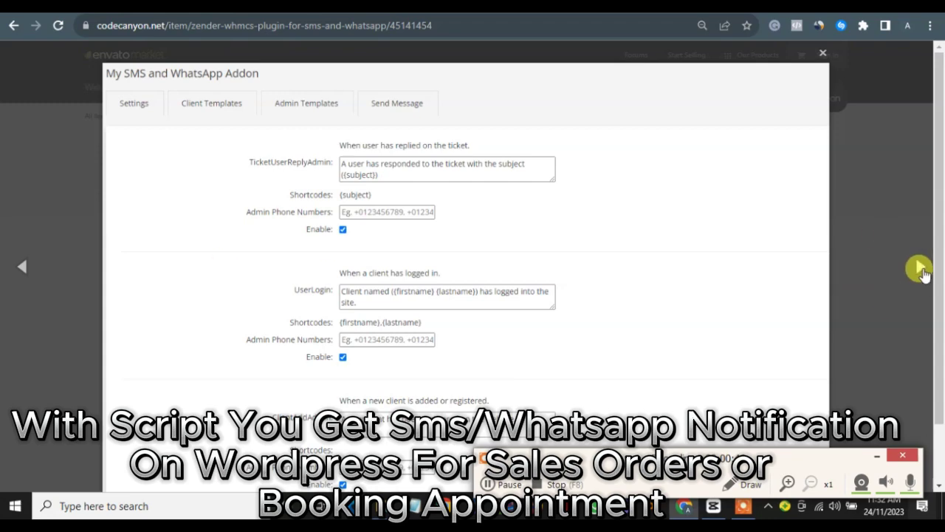
Step: Browse the Zender plugin's preview screenshots on its CodeCanyon page
left_click(921, 267)
left_click(642, 175)
scroll(659, 340, "down", 10)
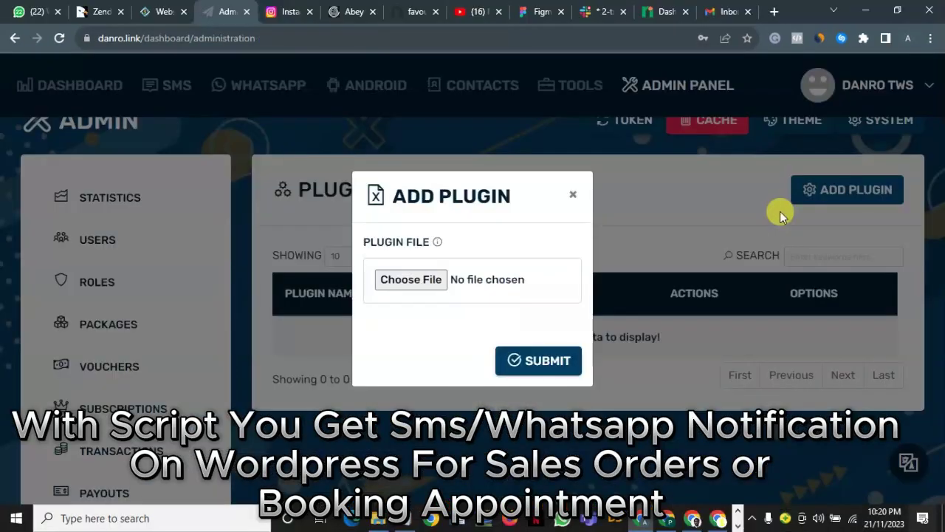
left_click(409, 280)
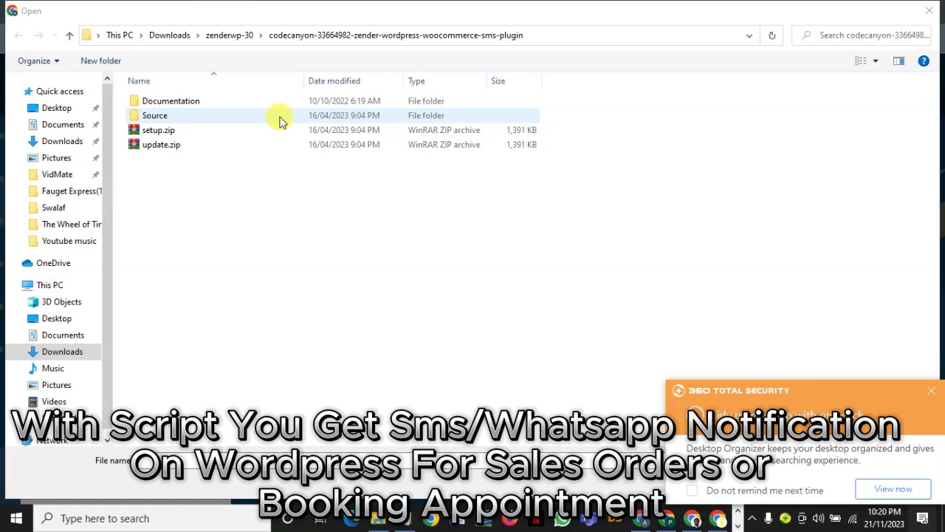
left_click(924, 392)
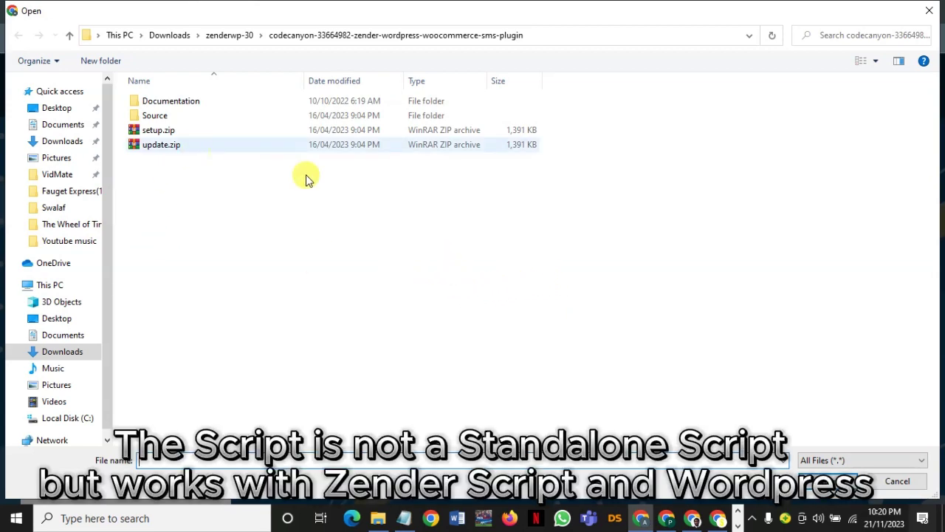
left_click(897, 481)
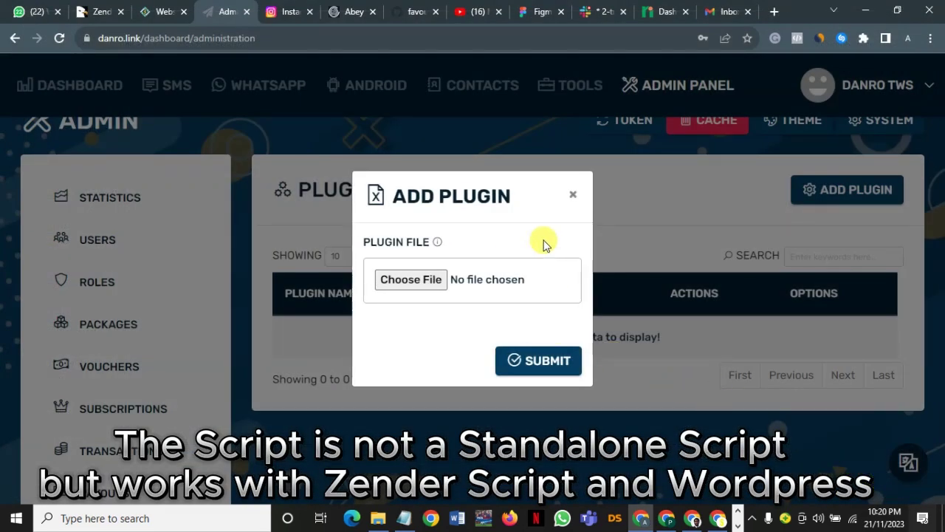
left_click(575, 195)
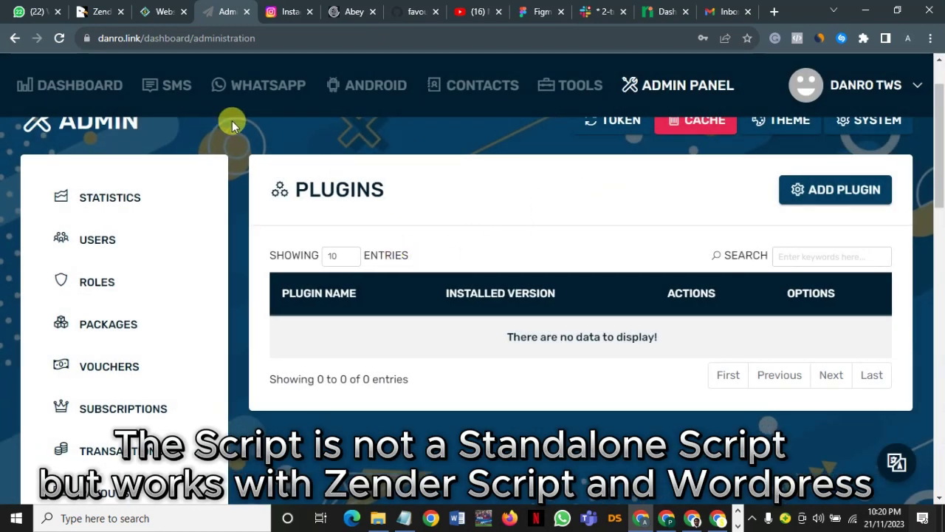
Step: Go to the dashboard, then open the plugins list in the site administration
left_click(22, 87)
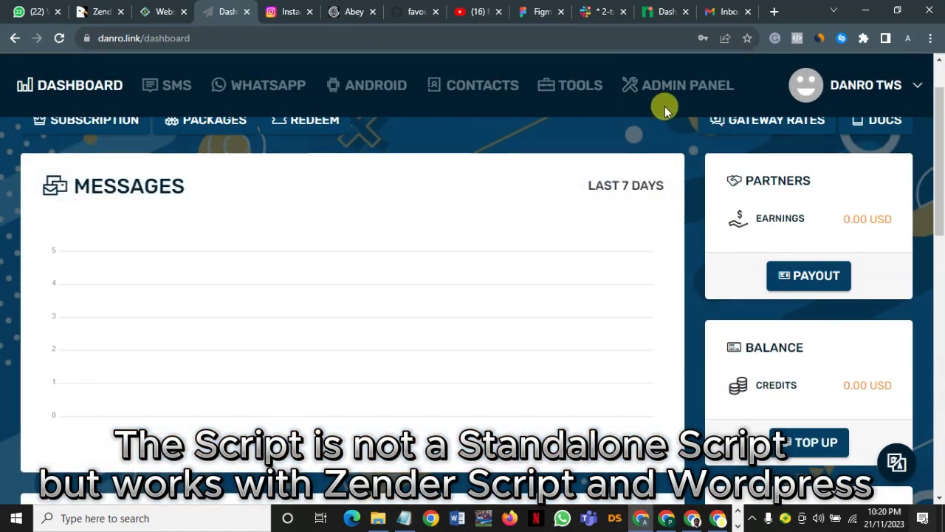
left_click(664, 104)
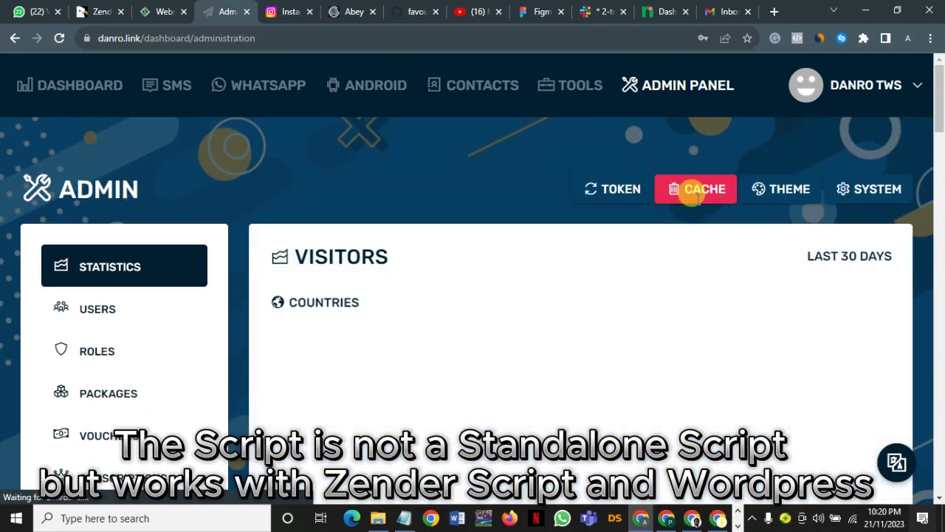
scroll(186, 249, "down", 5)
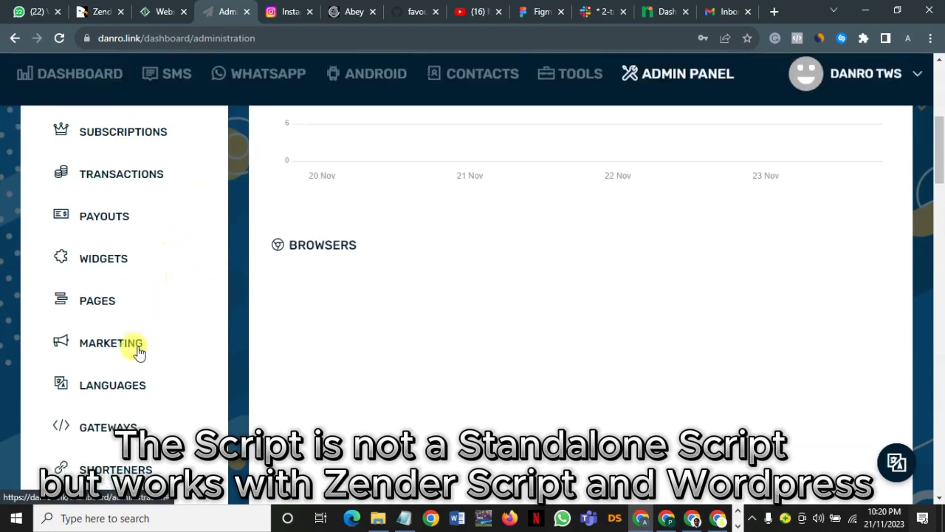
scroll(107, 425, "down", 1)
left_click(102, 442)
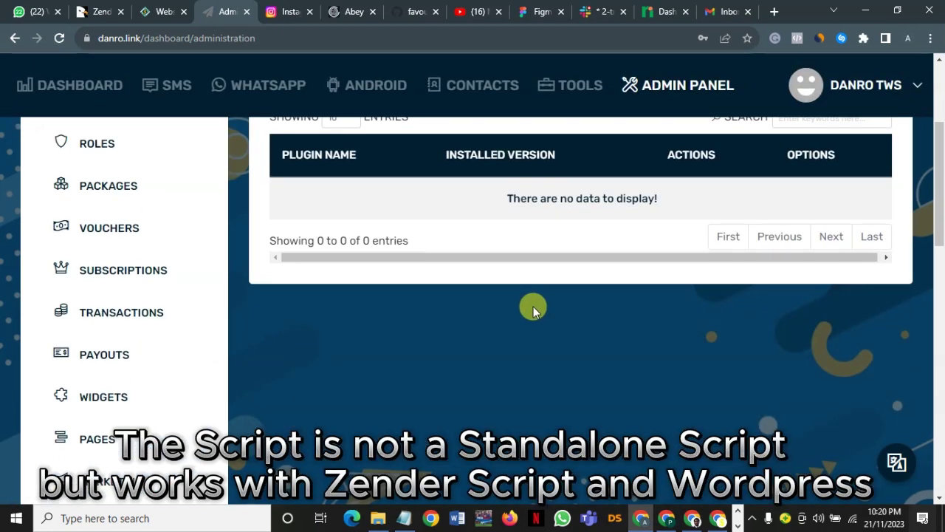
scroll(777, 255, "up", 3)
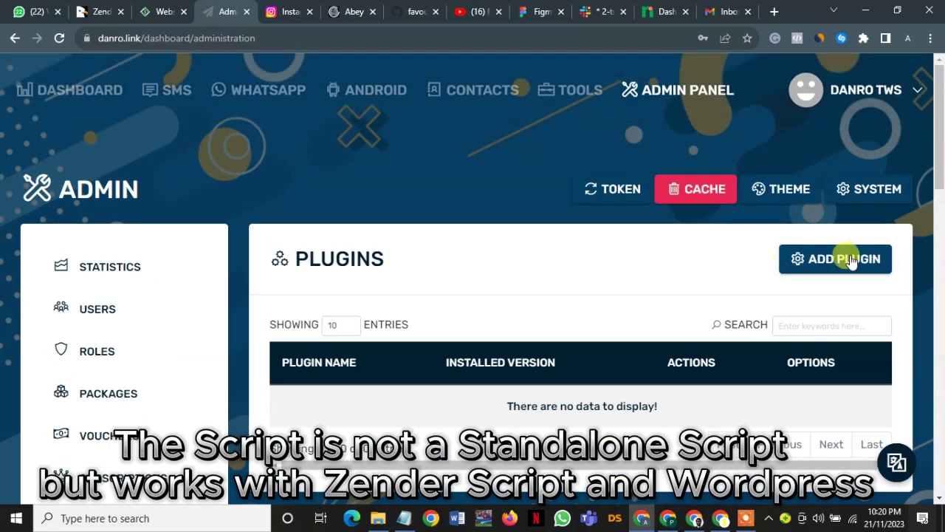
Step: Install a plugin by uploading setup.zip from the codecanyon-33664982-zender-wordpress-woocommerce-sms-plugin folder
left_click(838, 259)
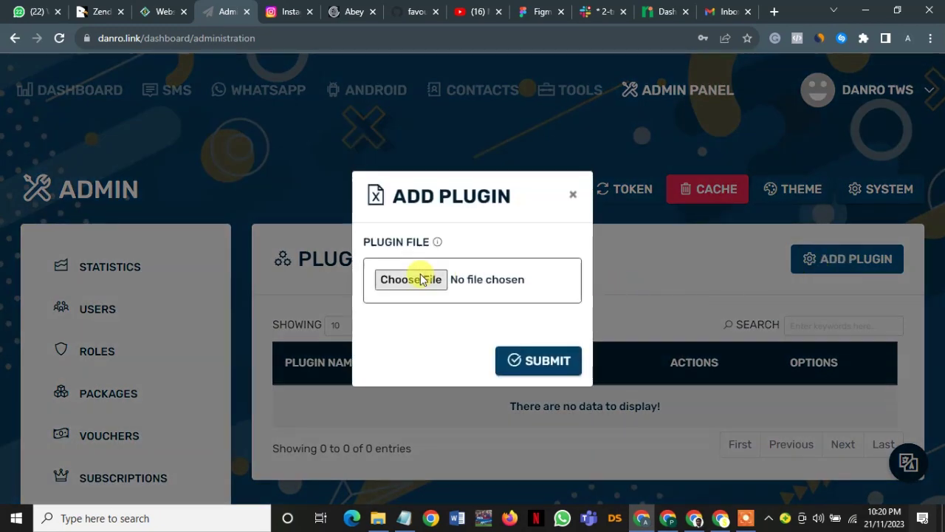
left_click(569, 265)
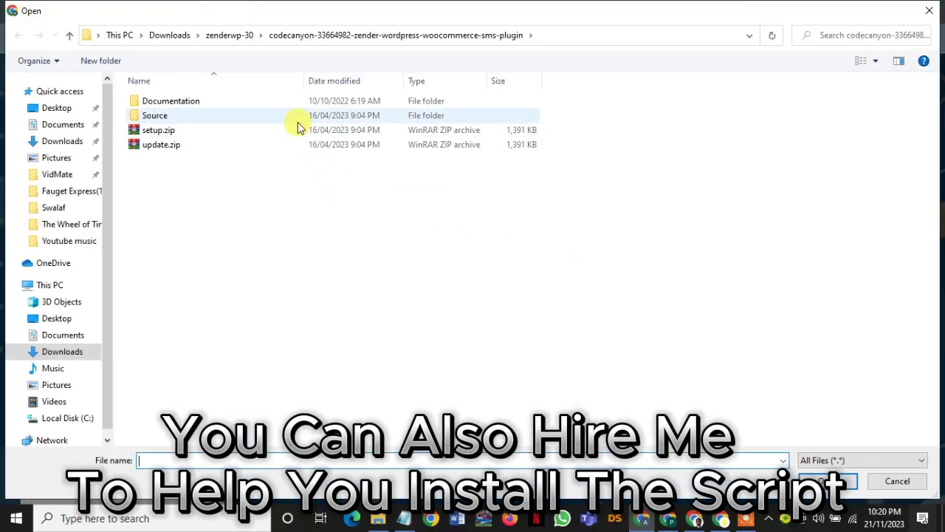
left_click(298, 129)
left_click(297, 120)
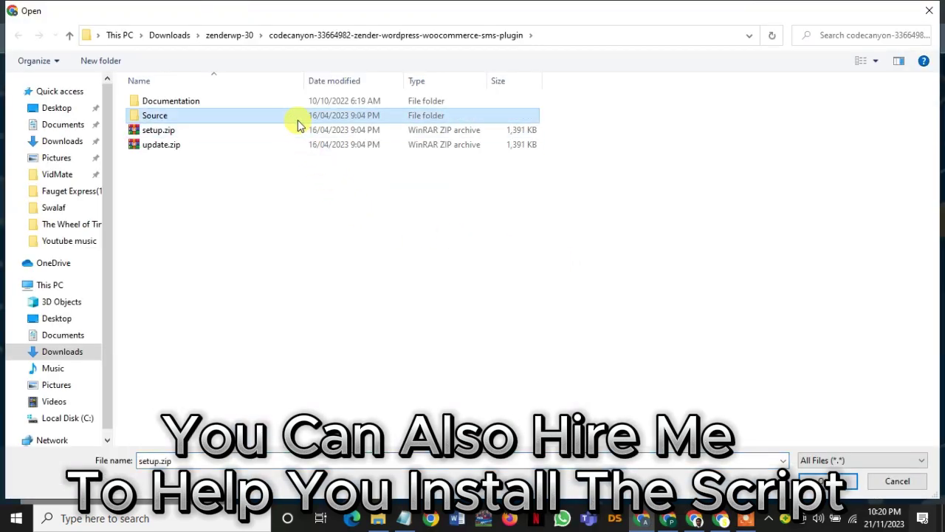
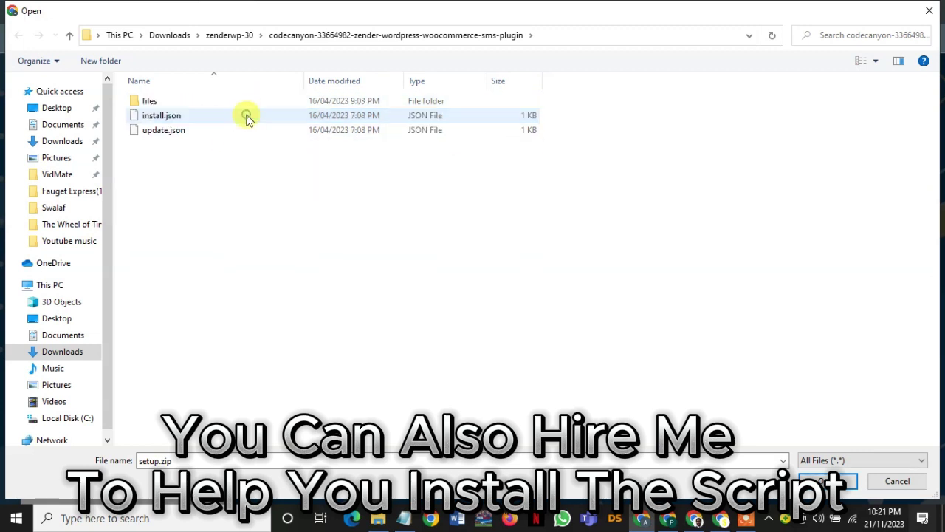
left_click(248, 122)
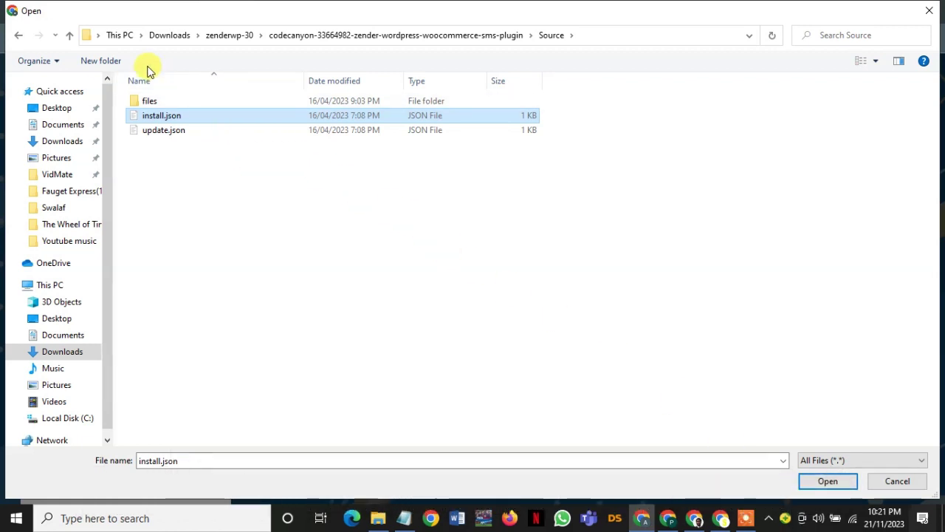
left_click(291, 38)
left_click(195, 130)
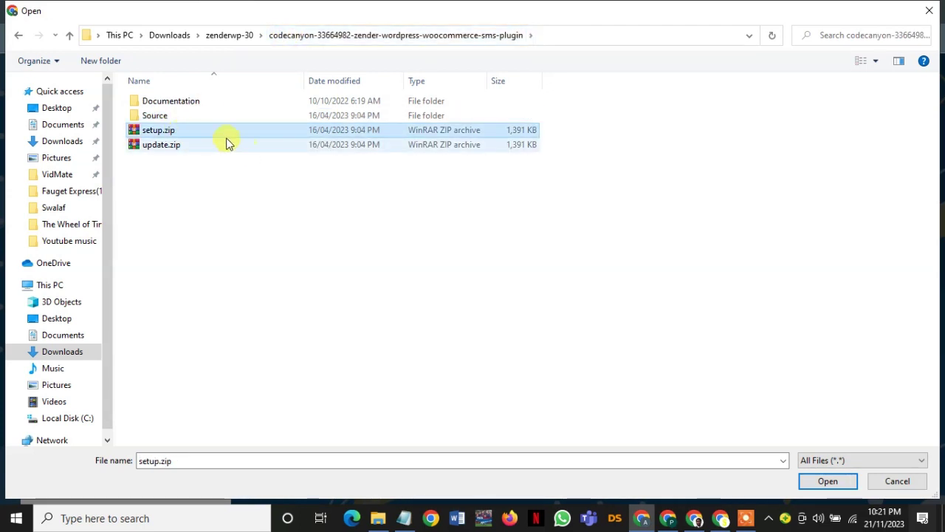
left_click(816, 478)
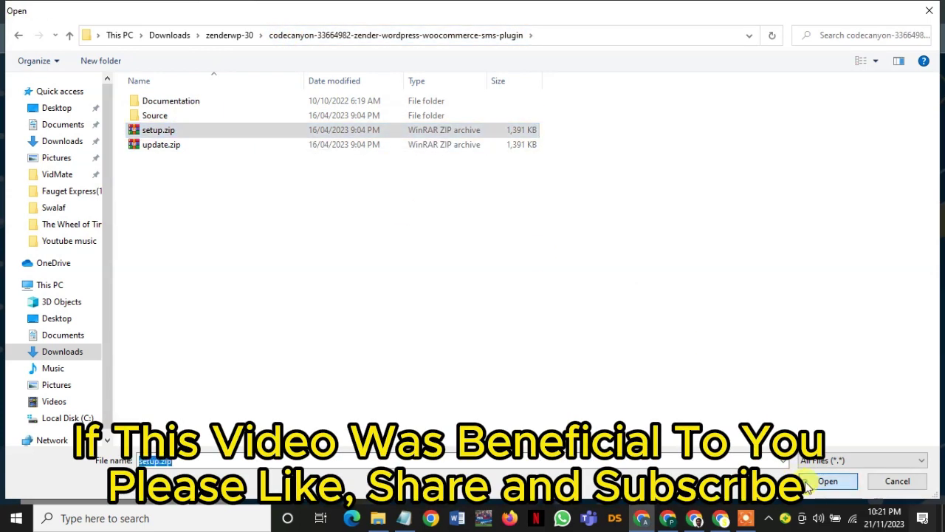
left_click(547, 361)
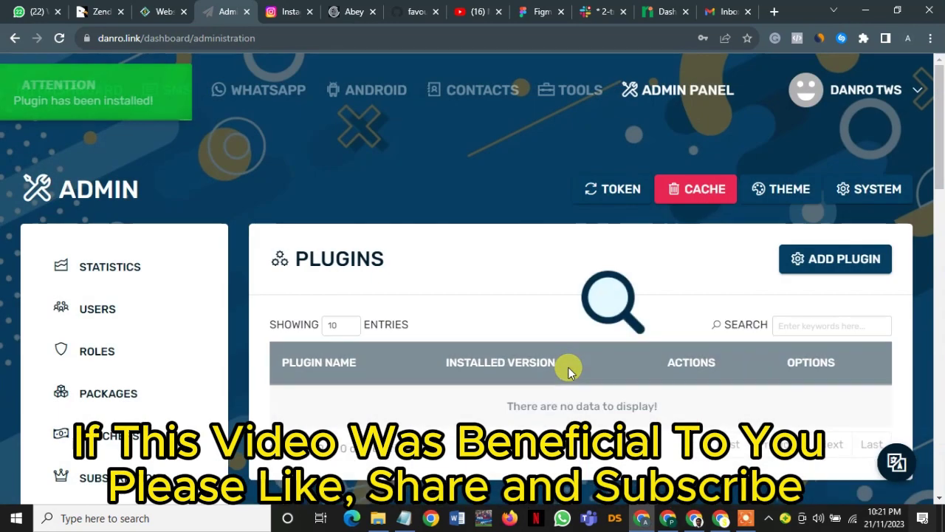
Step: Try to upload update.zip from the same folder as a plugin and close the upload form
left_click(872, 270)
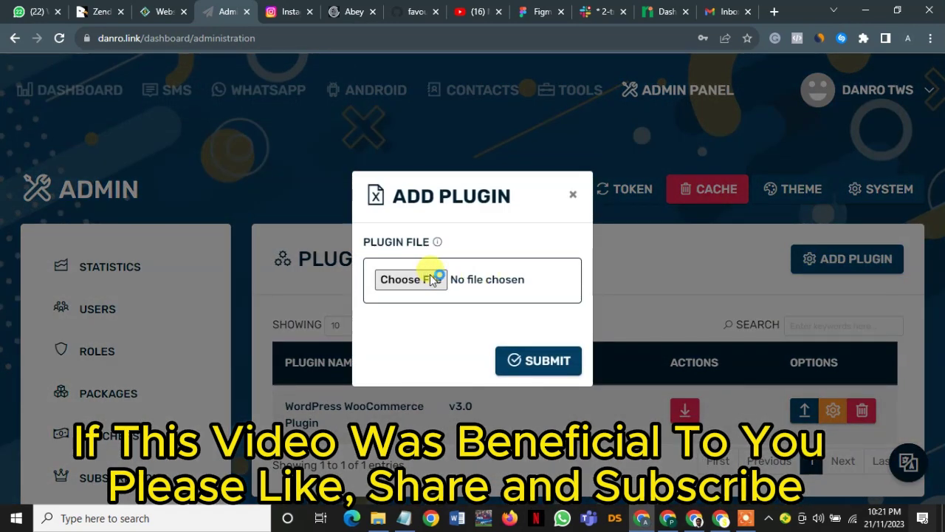
left_click(365, 292)
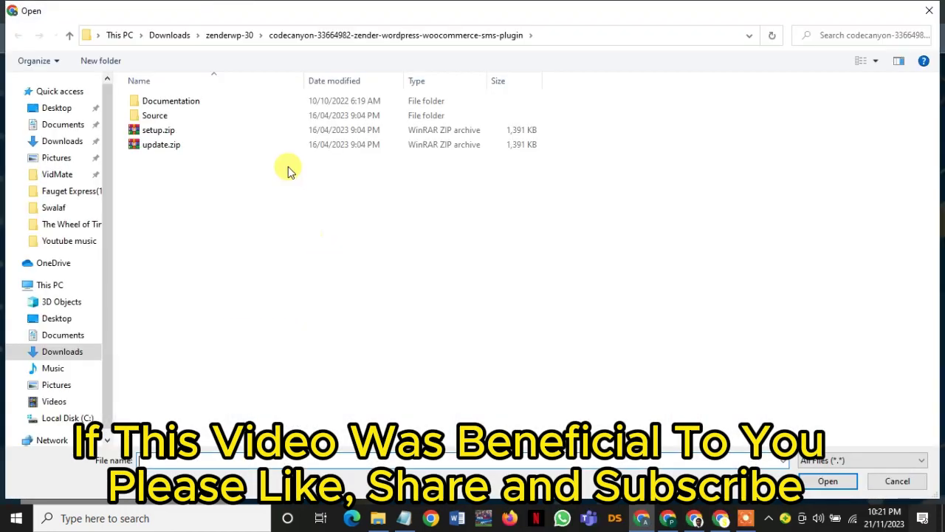
left_click(275, 147)
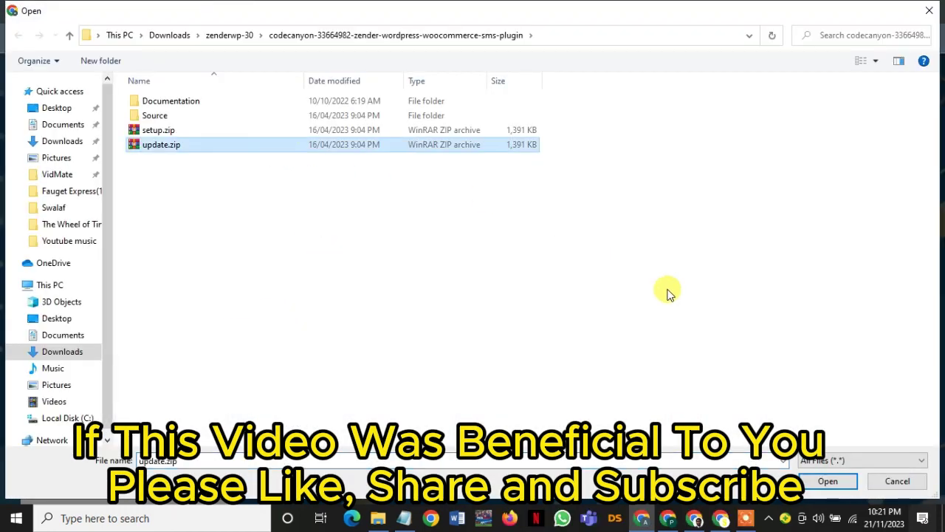
left_click(819, 481)
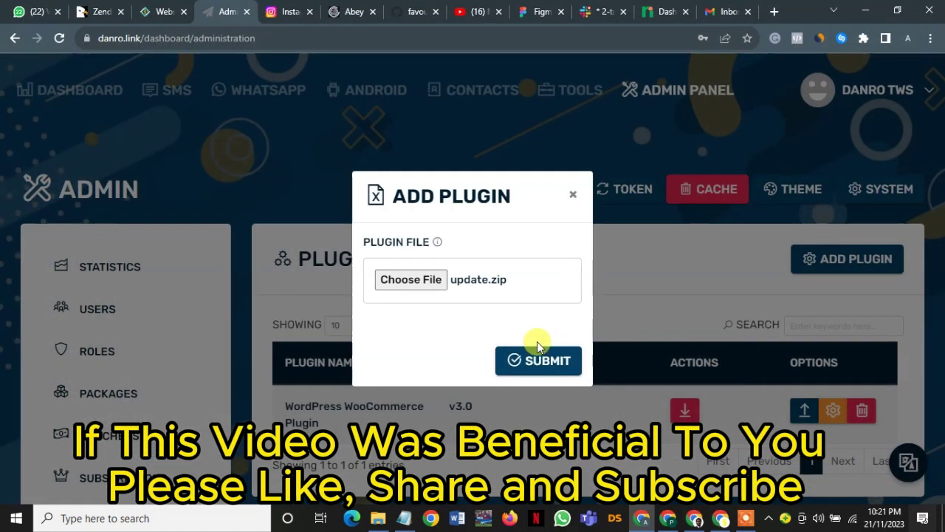
left_click(543, 366)
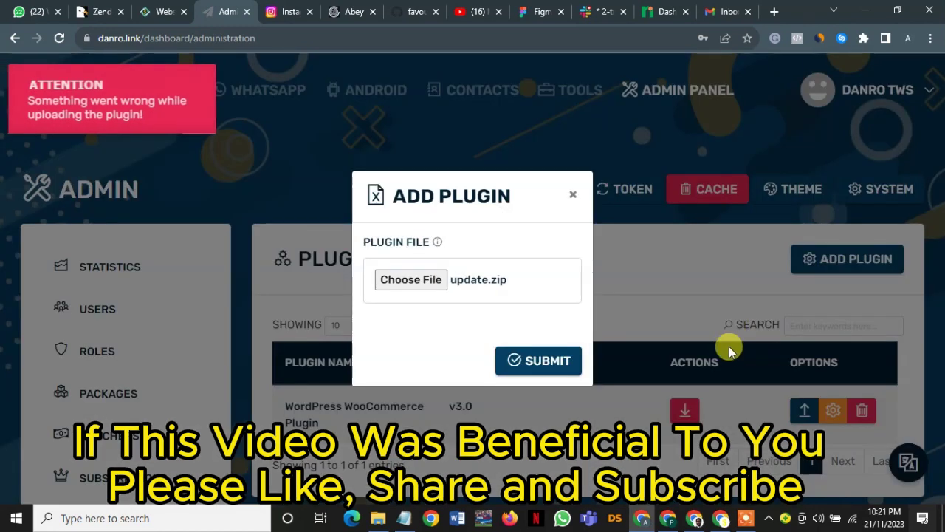
left_click(561, 358)
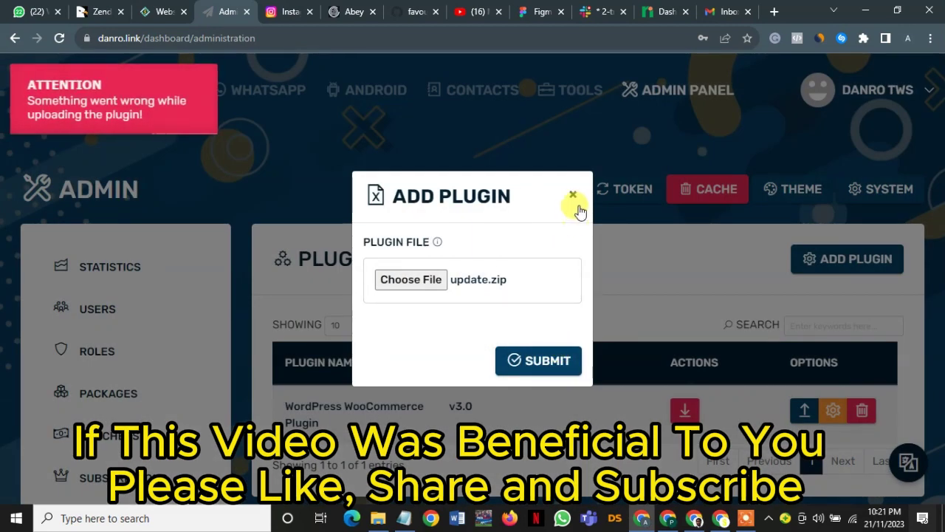
left_click(573, 196)
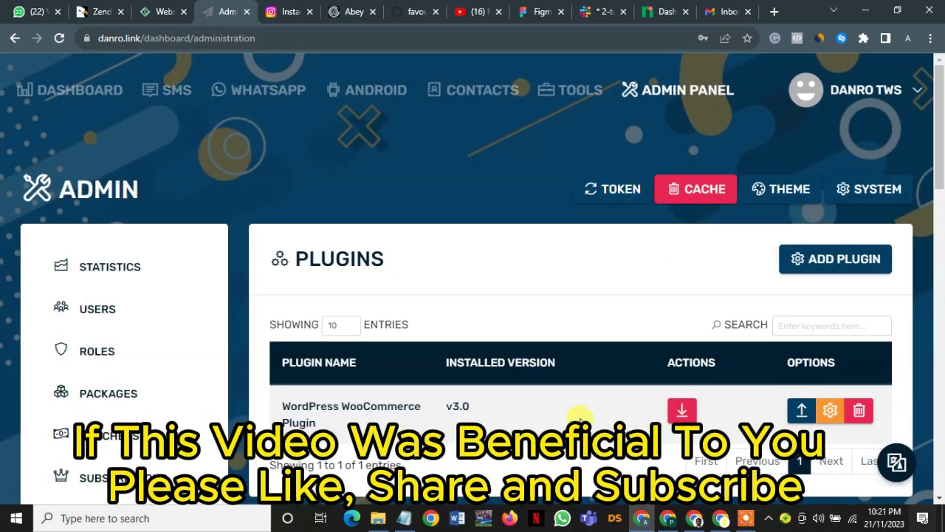
Step: Open the WordPress WooCommerce Plugin for editing and set its WooCommerce prefix to "woocommerce_prefix"
left_click(831, 414)
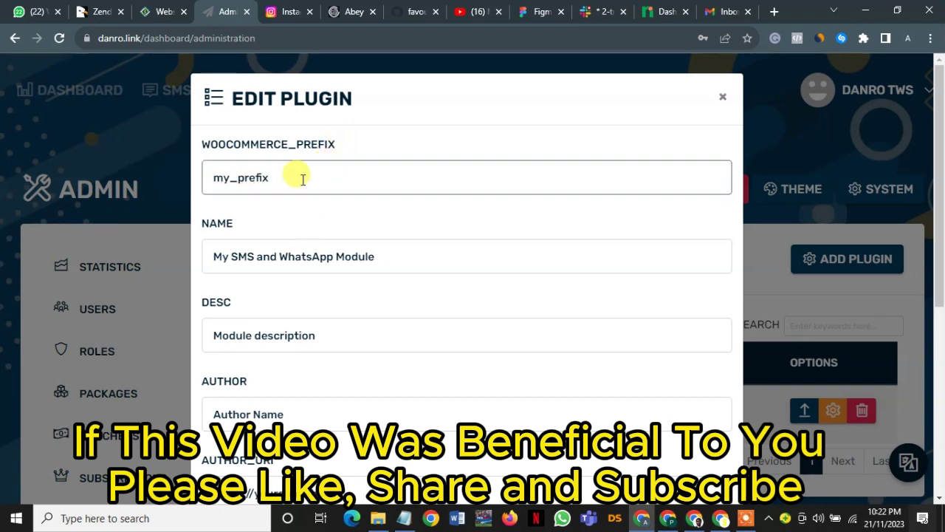
left_click_drag(302, 178, 142, 198)
type("woo")
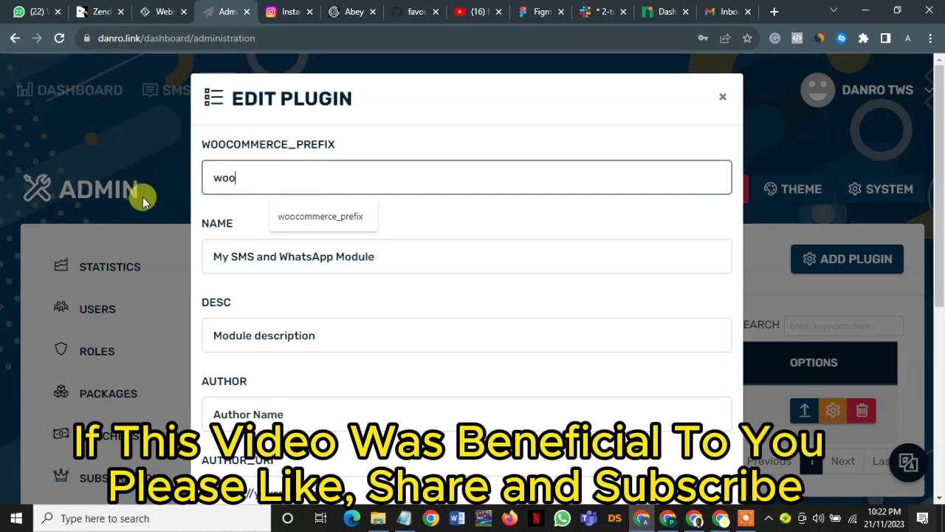
type("co")
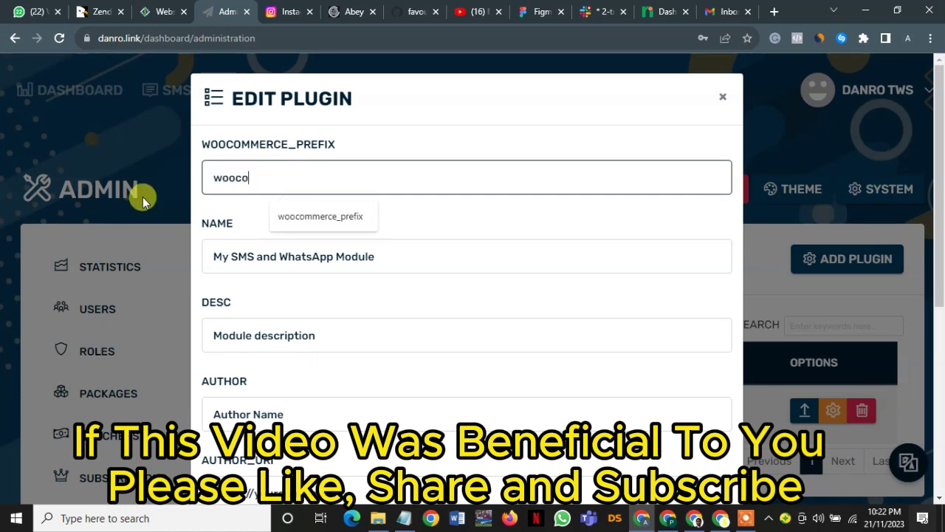
left_click(294, 218)
Step: Replace the plugin's name with "Danro"
triple_click(286, 257)
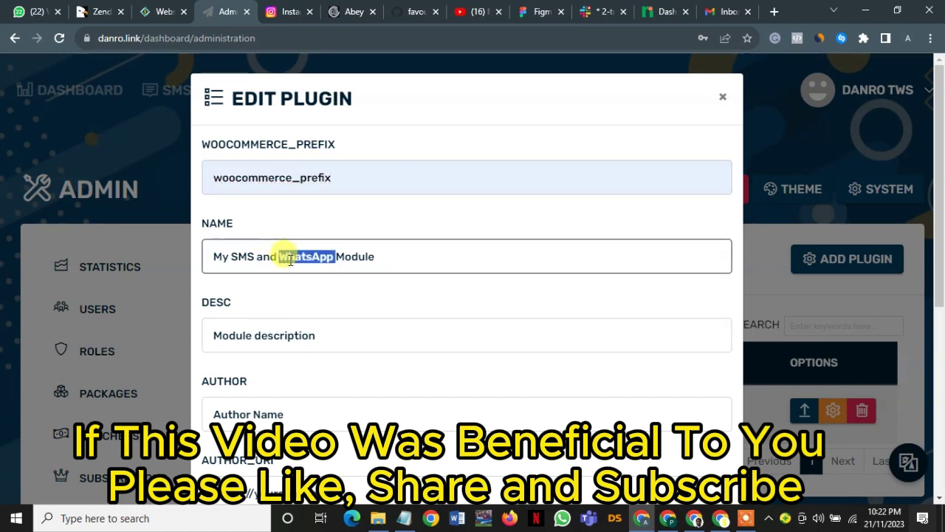
key("BackSpace")
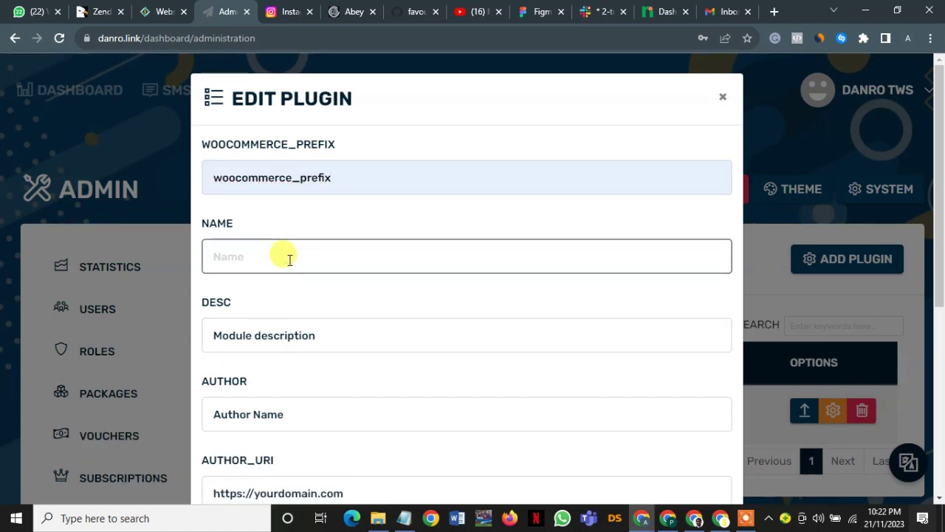
type("Danro")
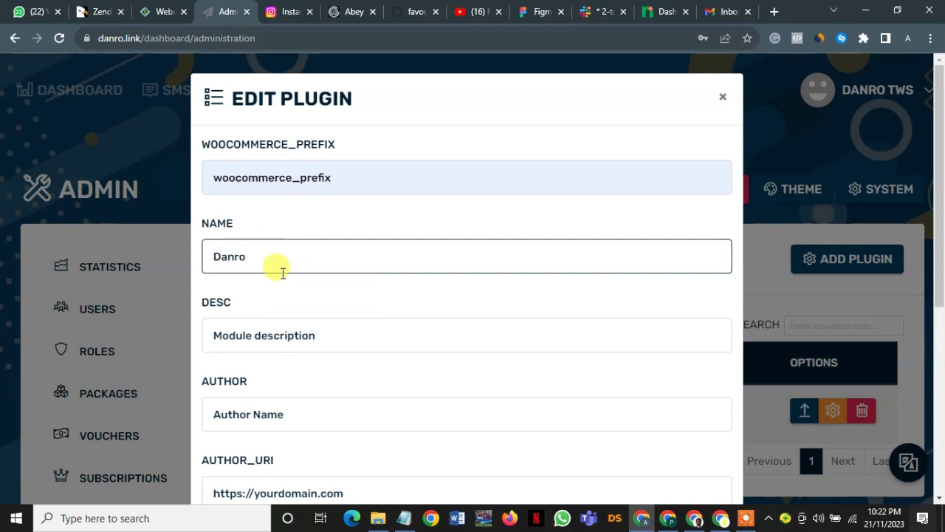
Step: Move the text "My SMS and WhatsApp Module" from the plugin's name into its description, replacing the placeholder description
left_click(316, 339)
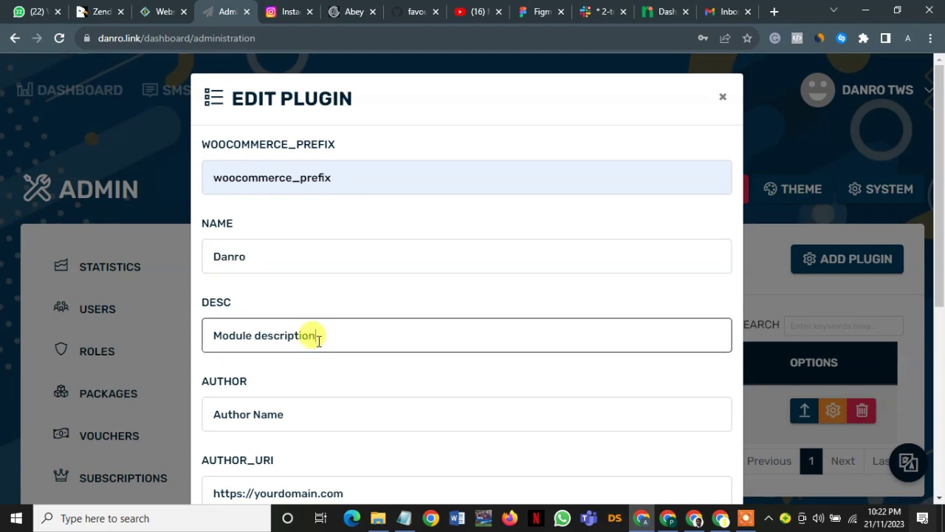
double_click(316, 336)
left_click(318, 338)
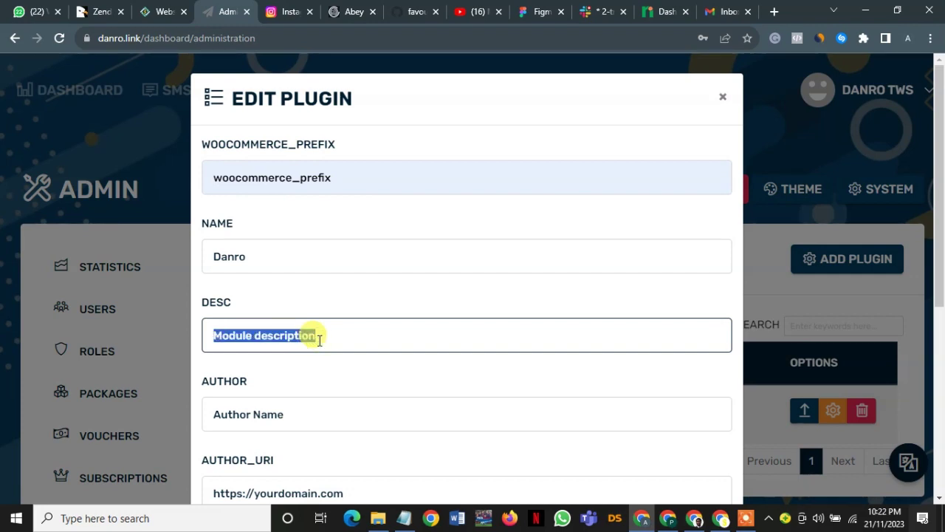
key("shift+Tab")
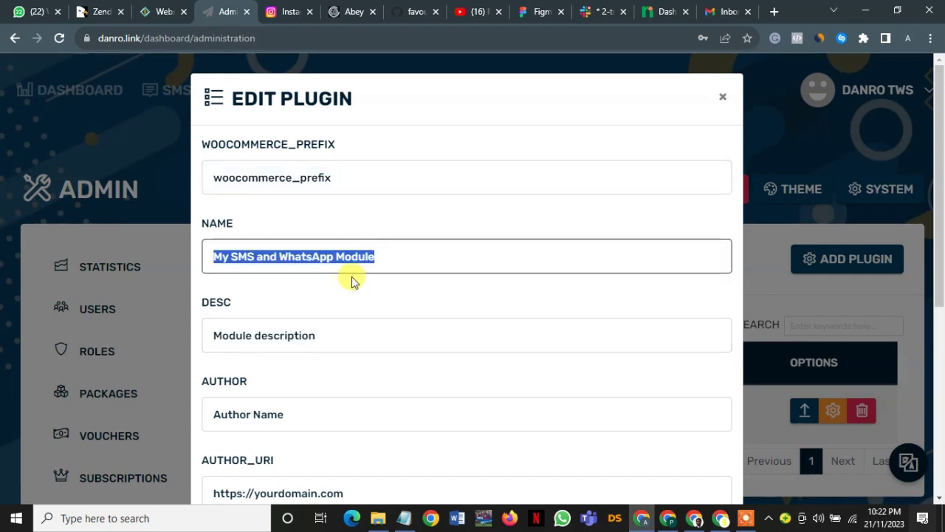
key("ctrl+x")
left_click(288, 338)
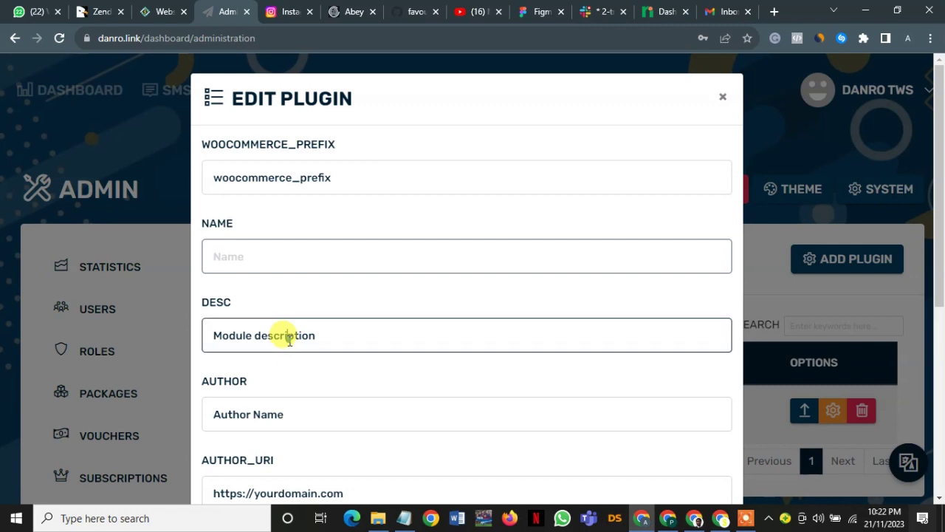
key("ctrl+a")
key("ctrl+v")
Step: Enter "Danro" as the plugin's name in the emptied field
left_click(312, 255)
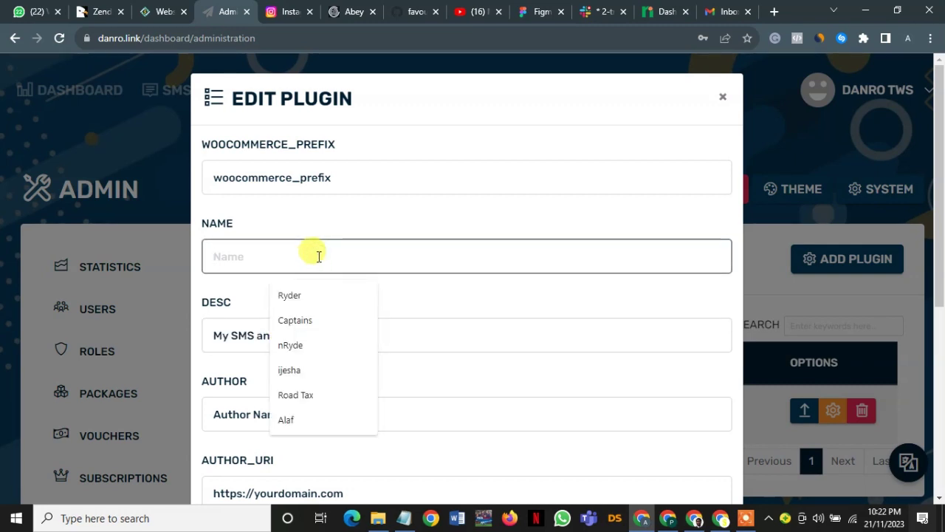
type("Danro")
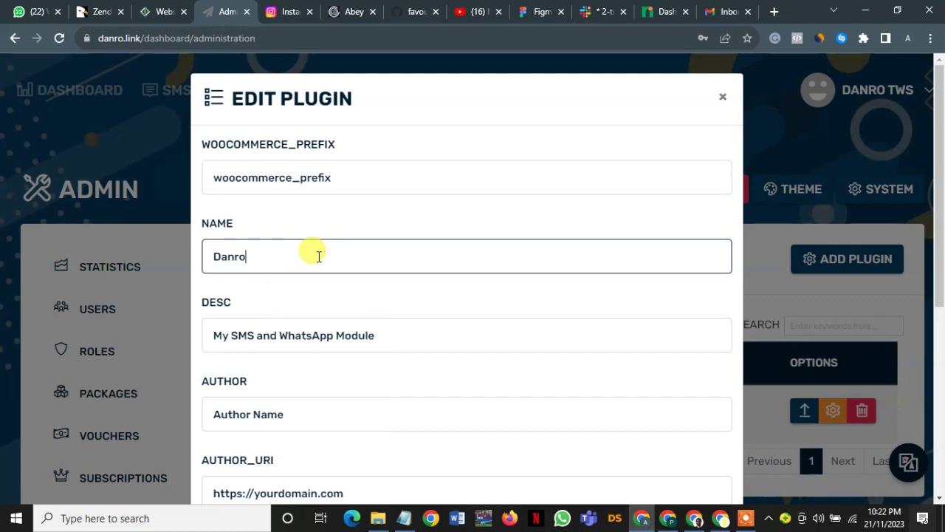
left_click(384, 323)
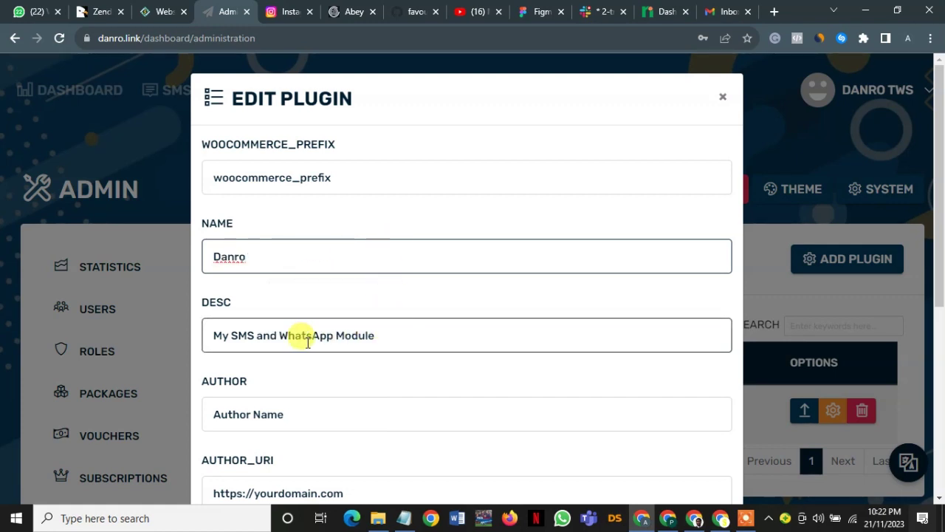
Step: Replace the placeholder author of the plugin with "Danro"
scroll(274, 355, "down", 2)
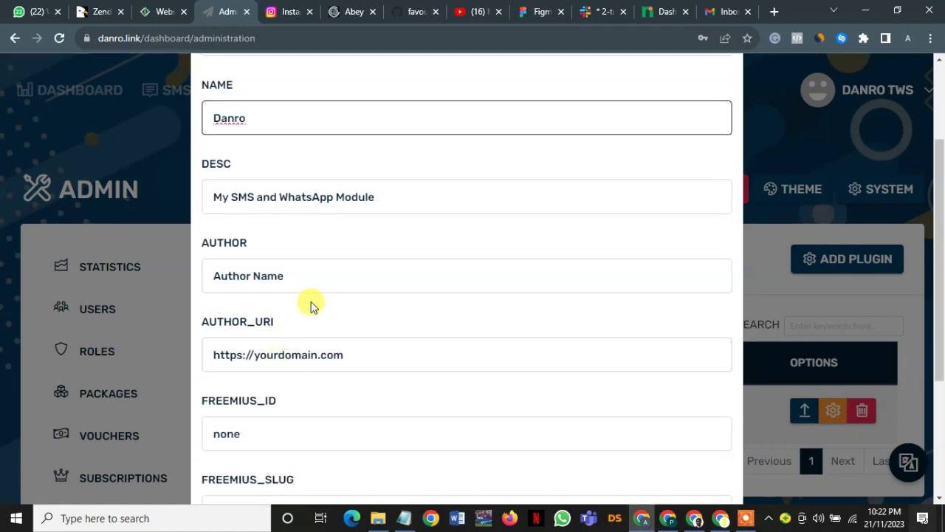
left_click(317, 278)
triple_click(316, 279)
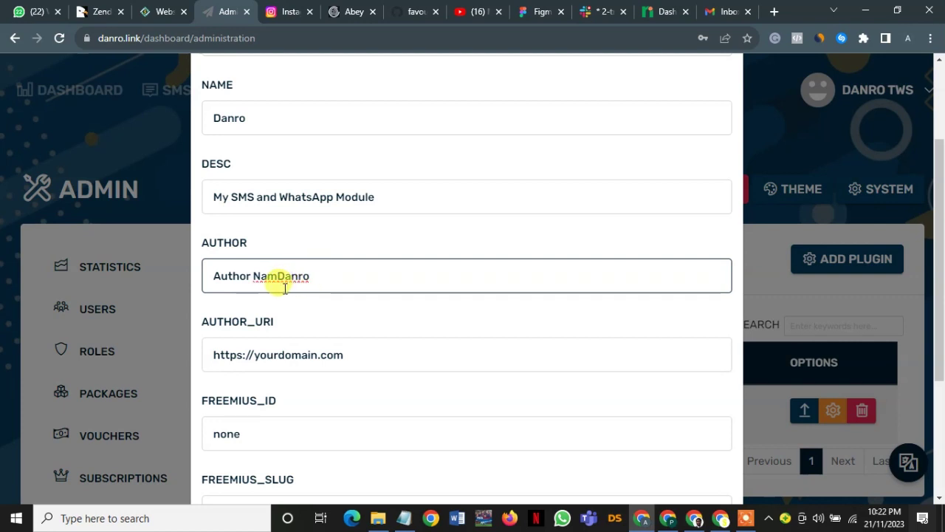
left_click_drag(279, 275, 157, 293)
key("BackSpace")
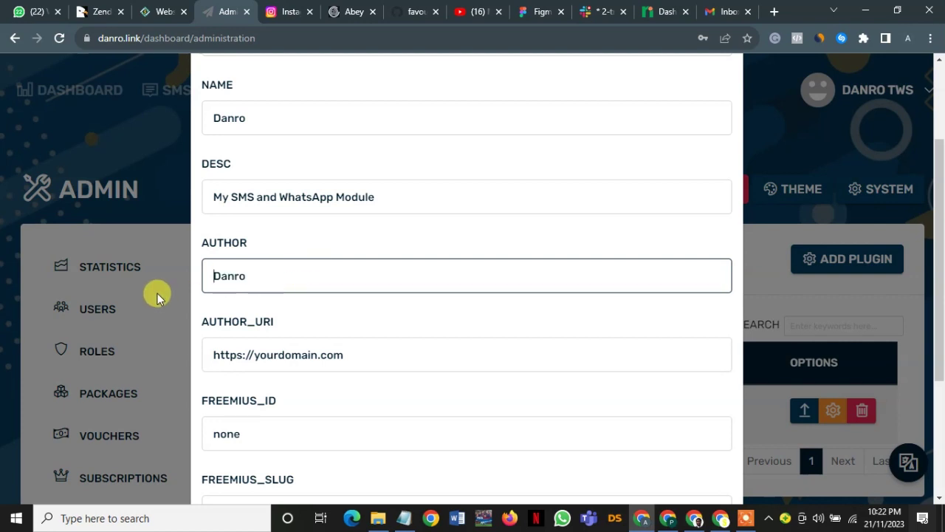
scroll(281, 255, "up", 2)
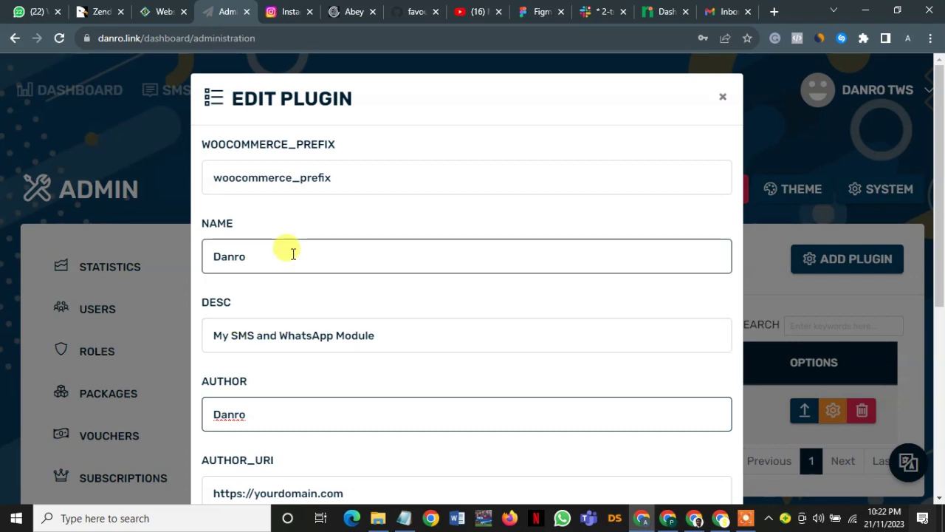
scroll(334, 209, "down", 1)
scroll(334, 209, "down", 5)
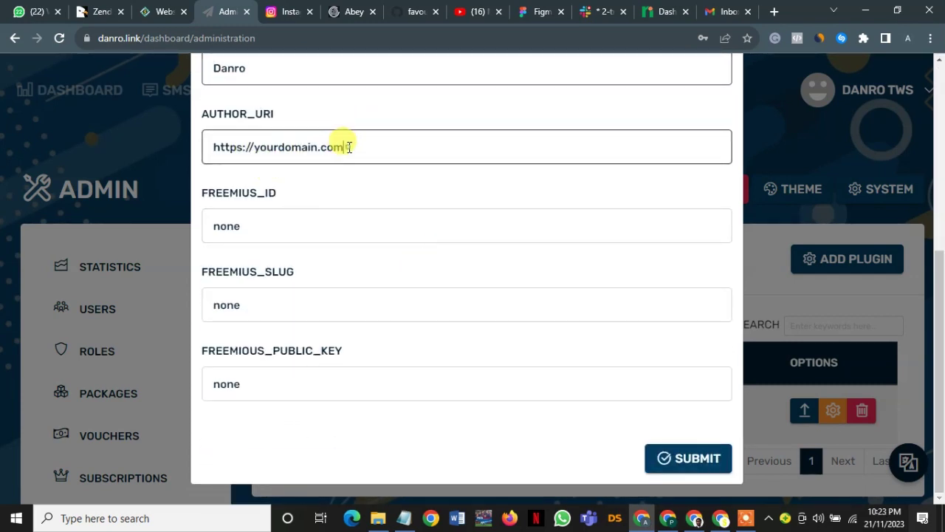
left_click_drag(139, 32, 36, 64)
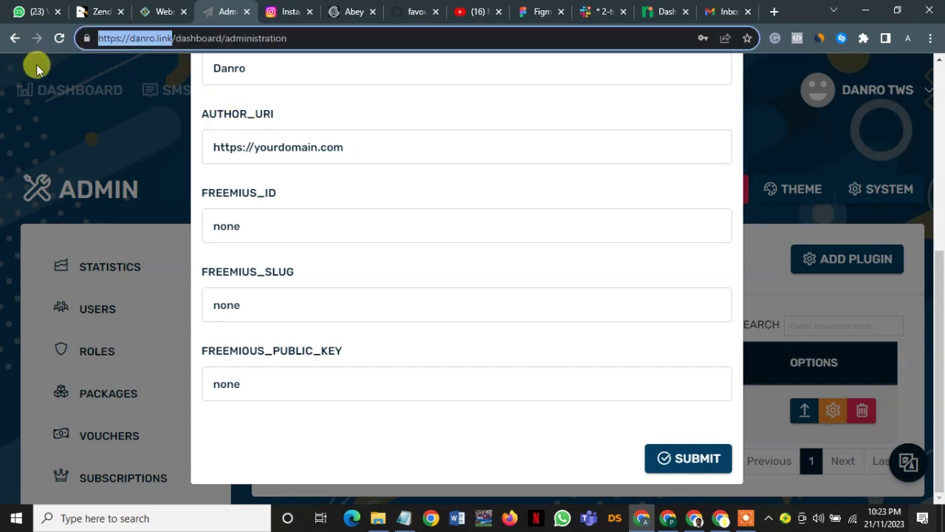
key("BackSpace")
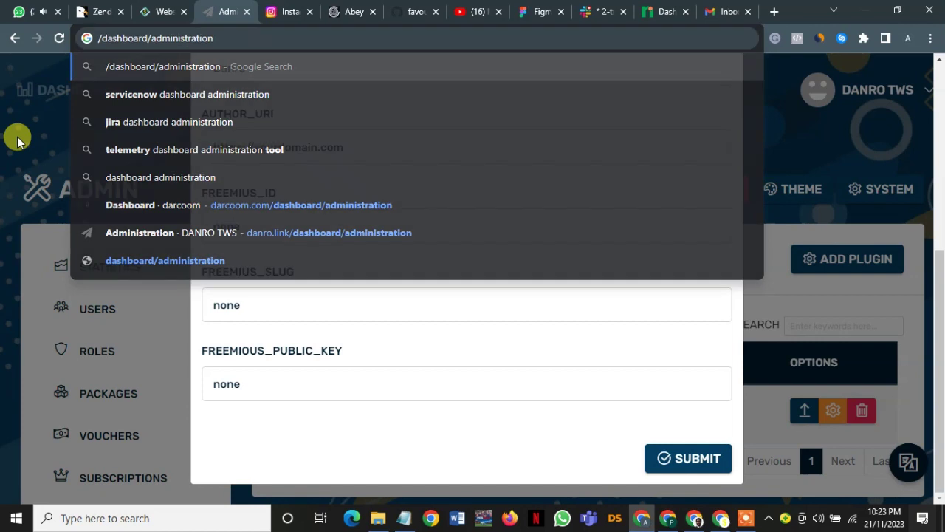
left_click(255, 253)
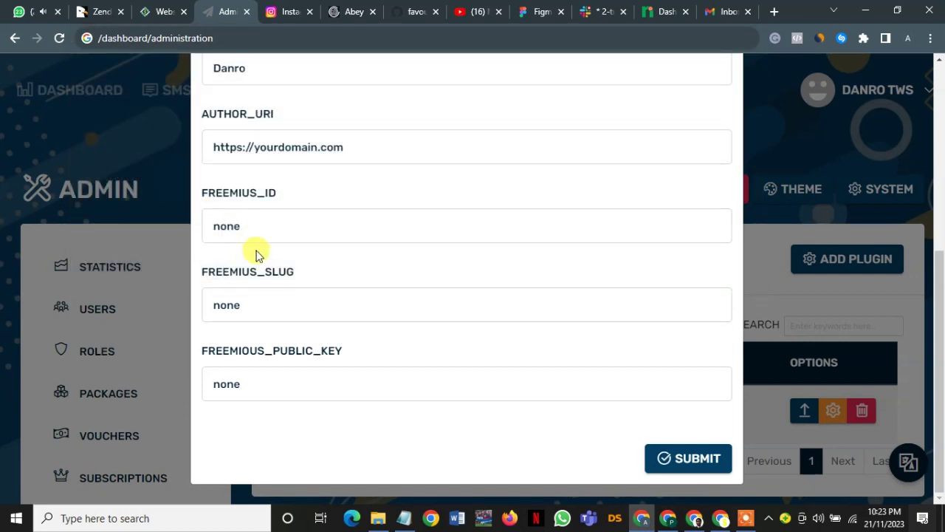
triple_click(271, 147)
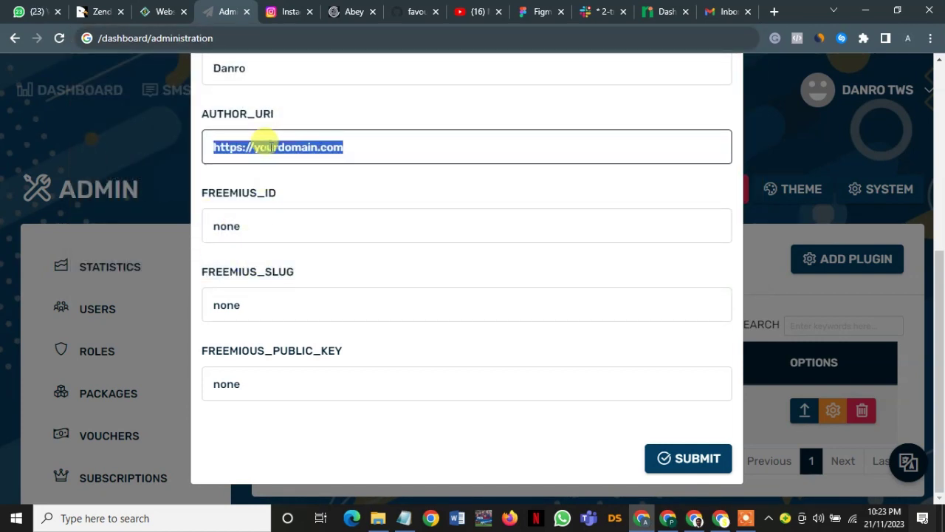
key("ctrl+v")
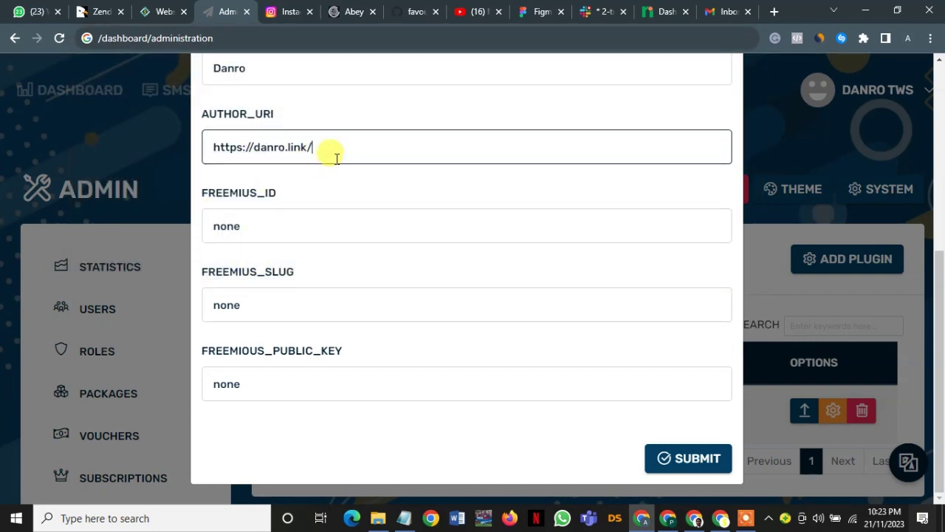
key("BackSpace")
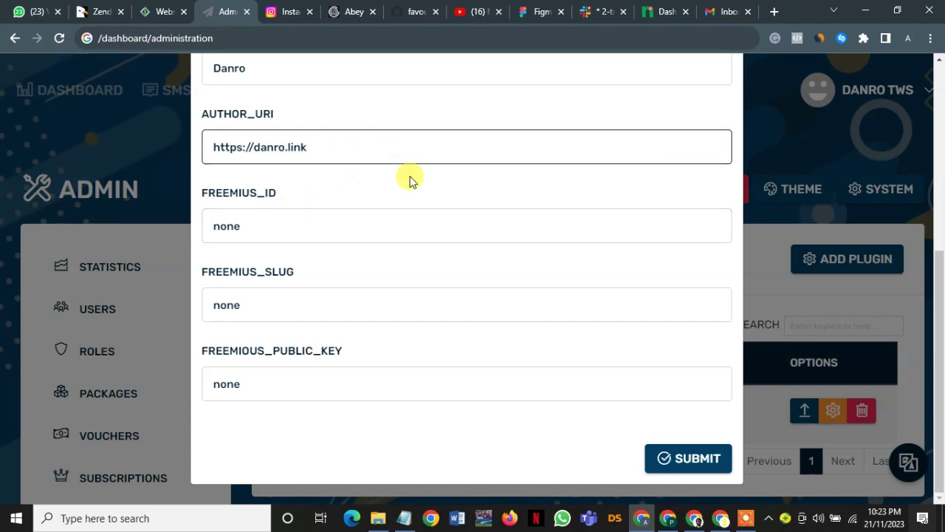
Step: Review the edited plugin details and submit them
scroll(368, 155, "up", 1)
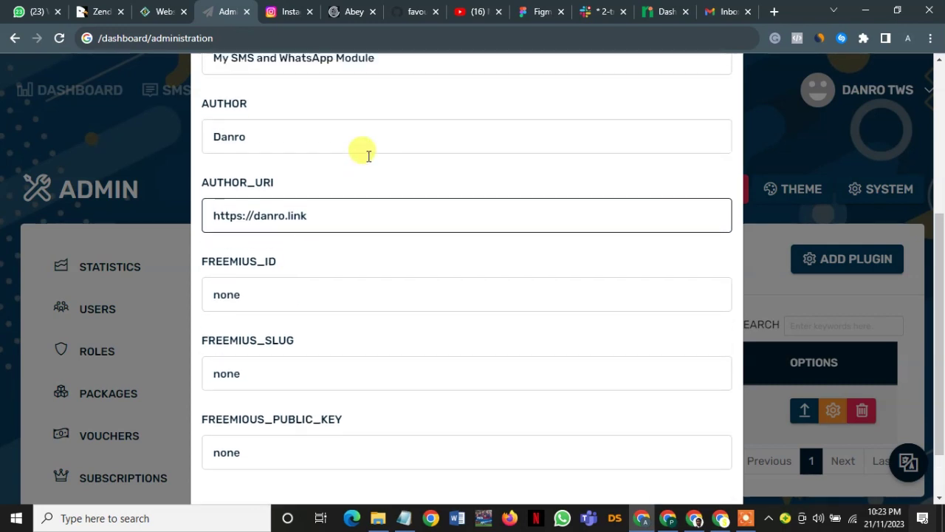
scroll(364, 153, "down", 1)
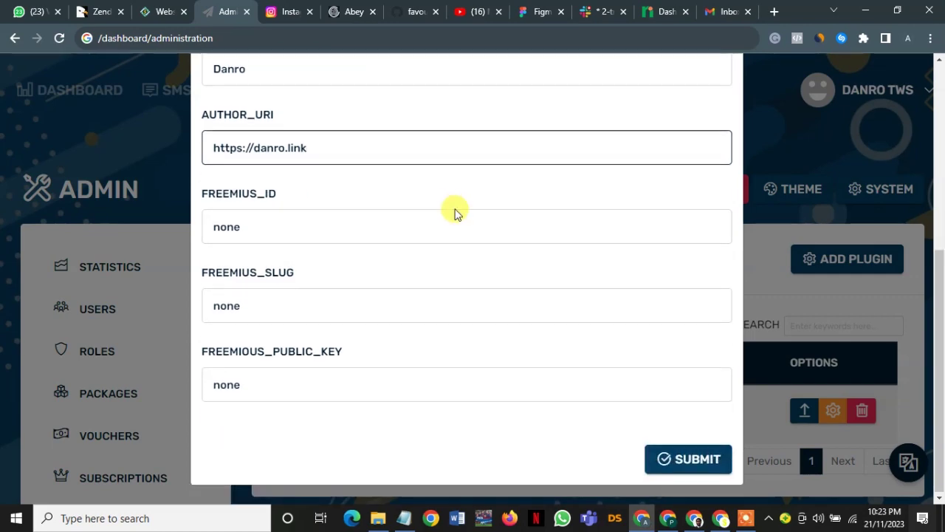
left_click(703, 462)
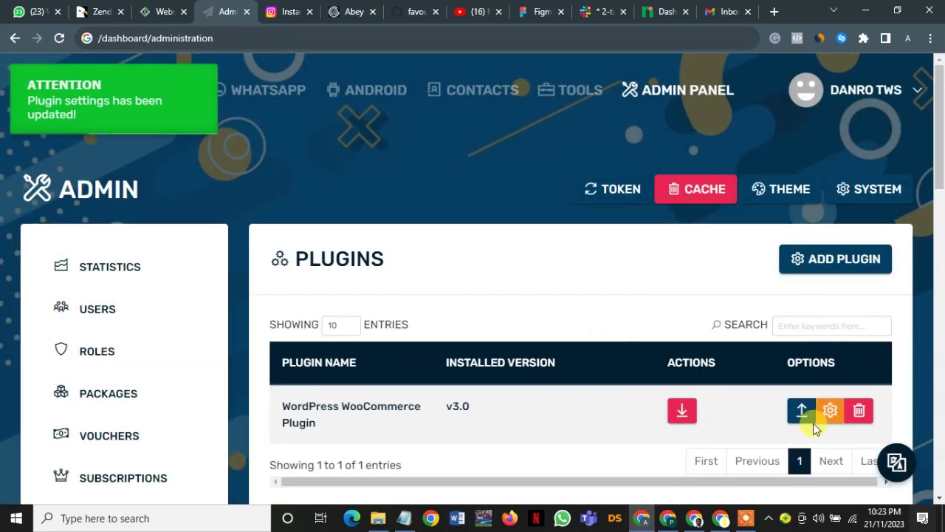
Step: Download the configured WordPress WooCommerce Plugin and check the recent downloads for its zip file
left_click(681, 410)
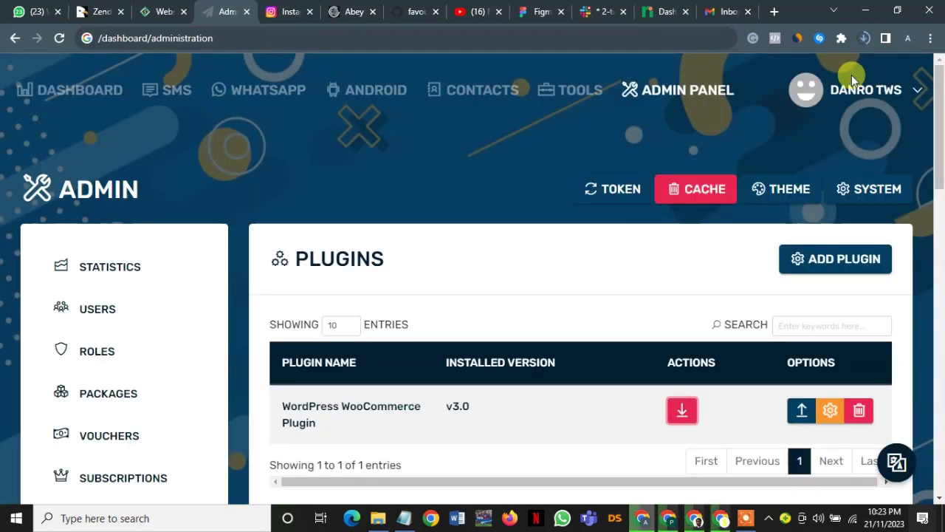
left_click(862, 39)
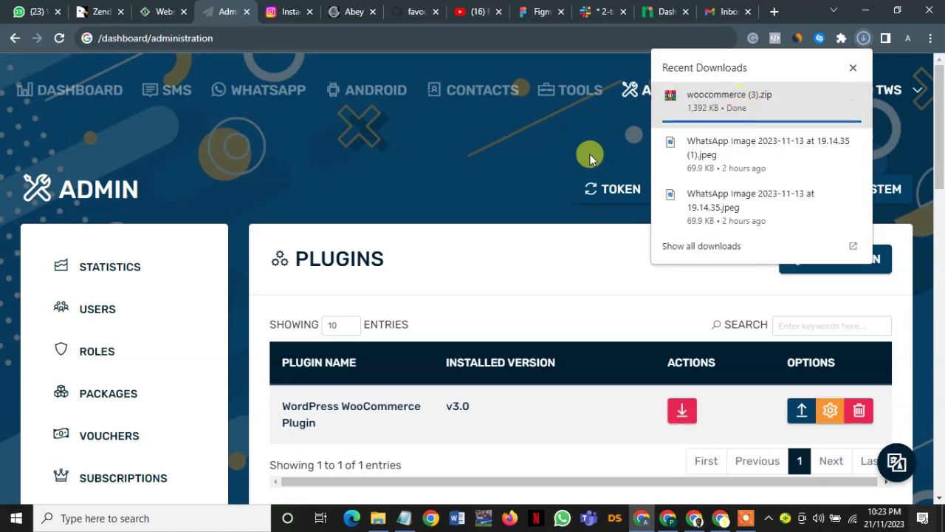
left_click(343, 151)
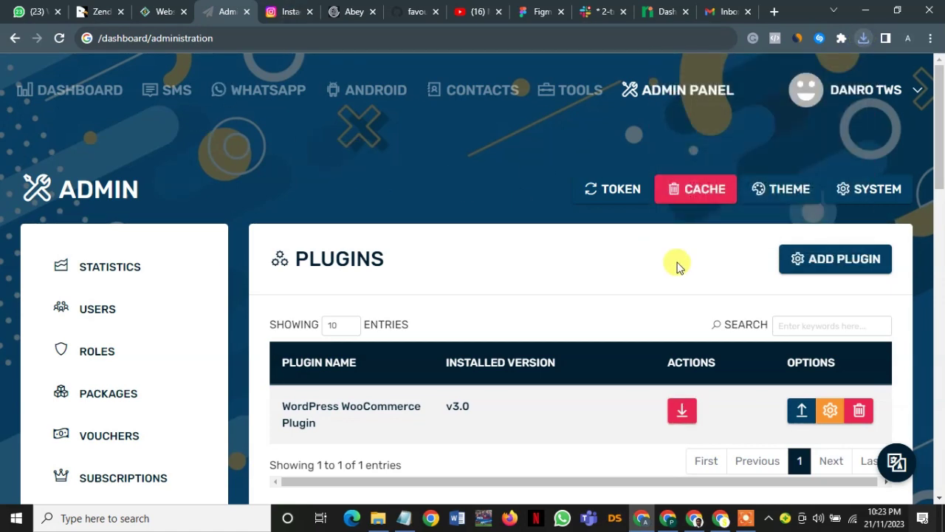
Step: Open the system settings and enable all GET permissions for the Admin API, from GET_USERS through GET_LANGUAGES
left_click(872, 199)
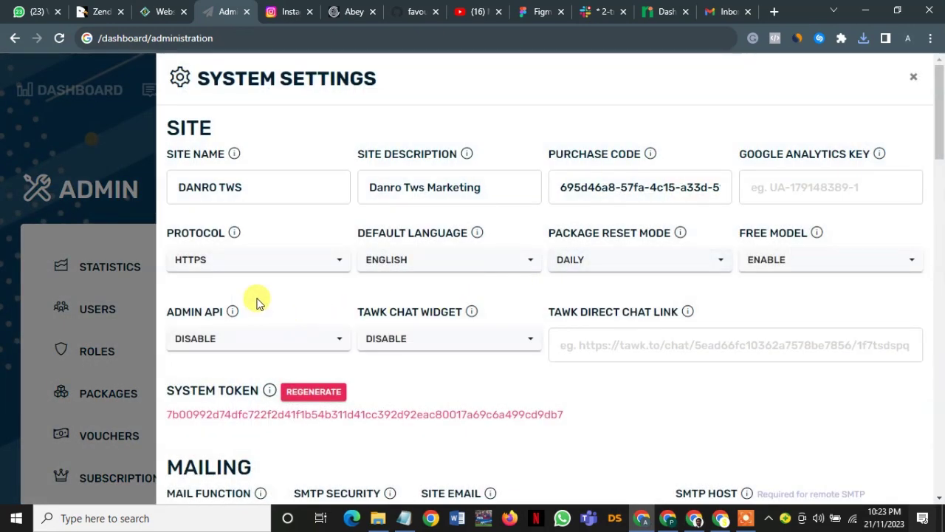
scroll(259, 303, "down", 2)
left_click(280, 204)
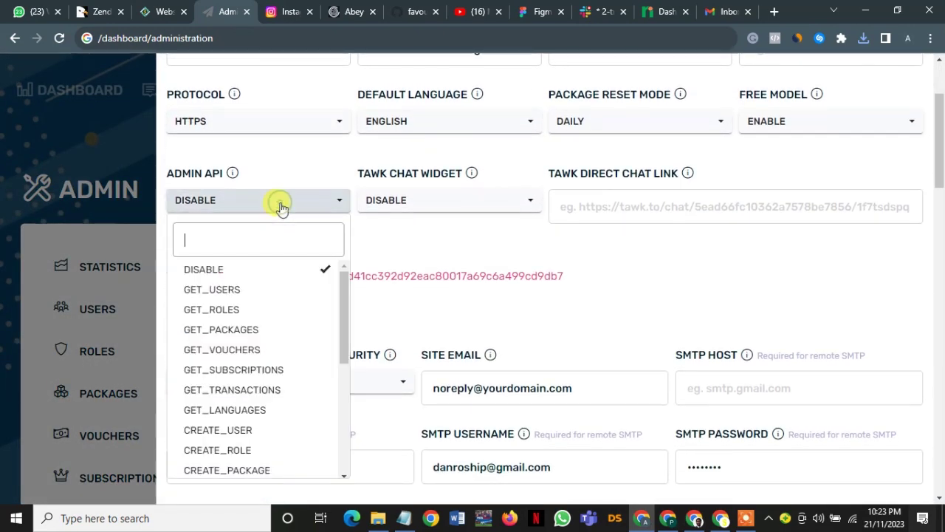
left_click(271, 308)
left_click(262, 330)
left_click(259, 349)
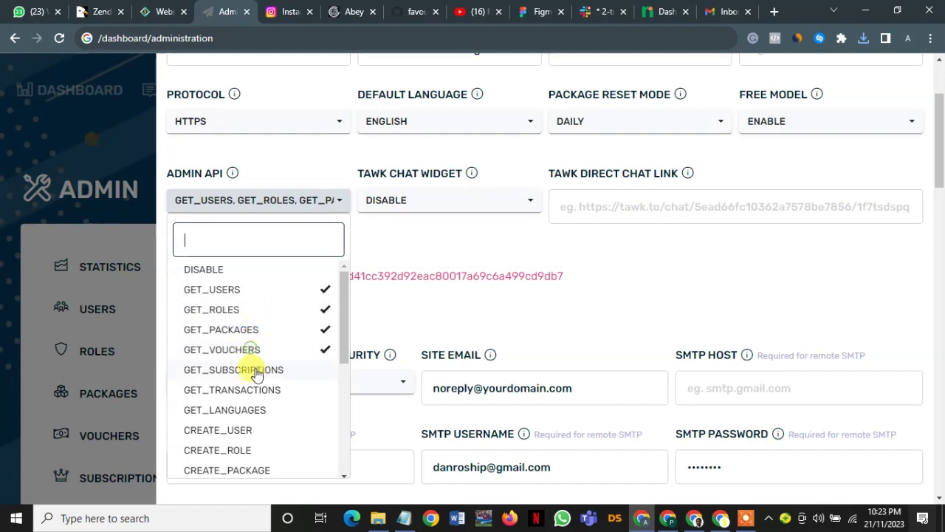
left_click(258, 373)
scroll(263, 382, "down", 1)
left_click(270, 322)
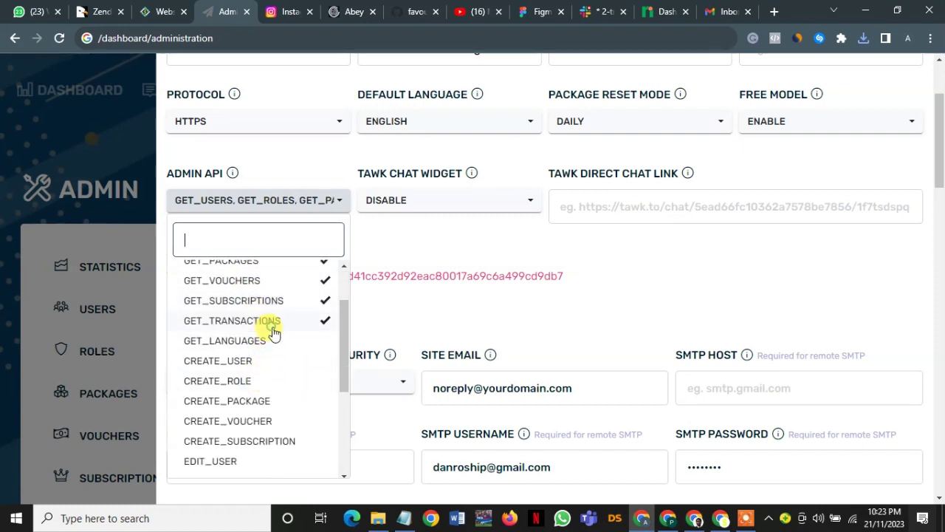
left_click(273, 340)
Step: Enable the Admin API permissions CREATE_USER, CREATE_ROLE, CREATE_PACKAGE, CREATE_VOUCHER and CREATE_SUBSCRIPTION
left_click(266, 360)
left_click(260, 380)
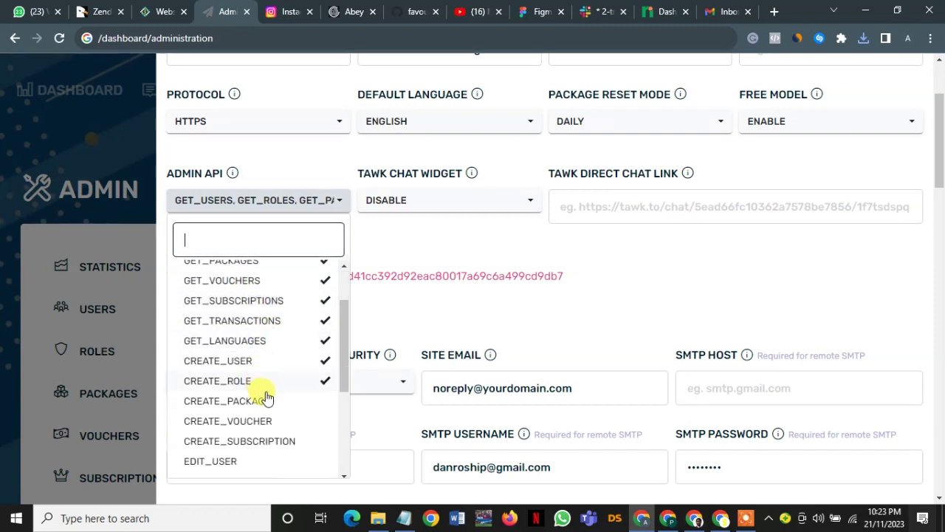
left_click(267, 400)
left_click(268, 421)
left_click(268, 440)
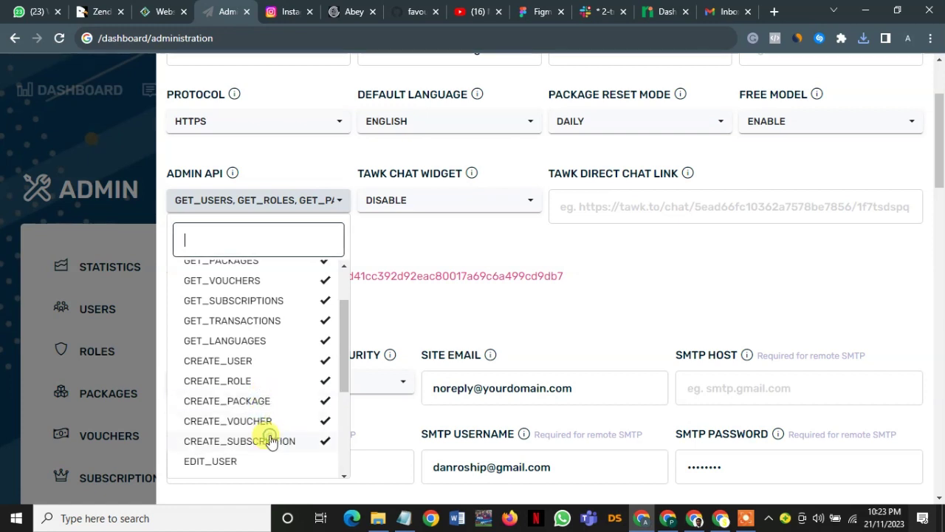
Step: Enable the Admin API permissions EDIT_USER, EDIT_ROLE and EDIT_PACKAGE
scroll(270, 438, "down", 1)
left_click(264, 392)
left_click(264, 412)
left_click(263, 432)
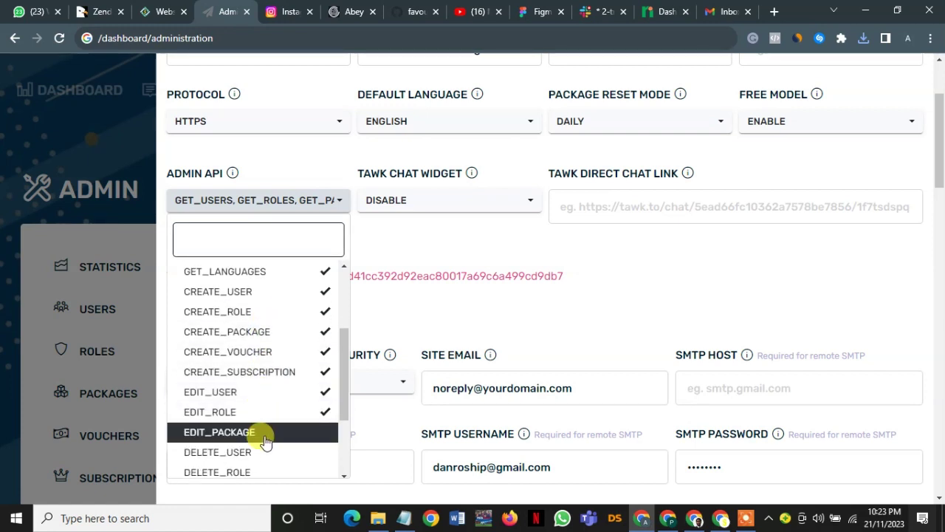
Step: Enable the Admin API delete permissions for user, role, package, voucher, subscription and transaction
left_click(266, 452)
scroll(260, 421, "down", 1)
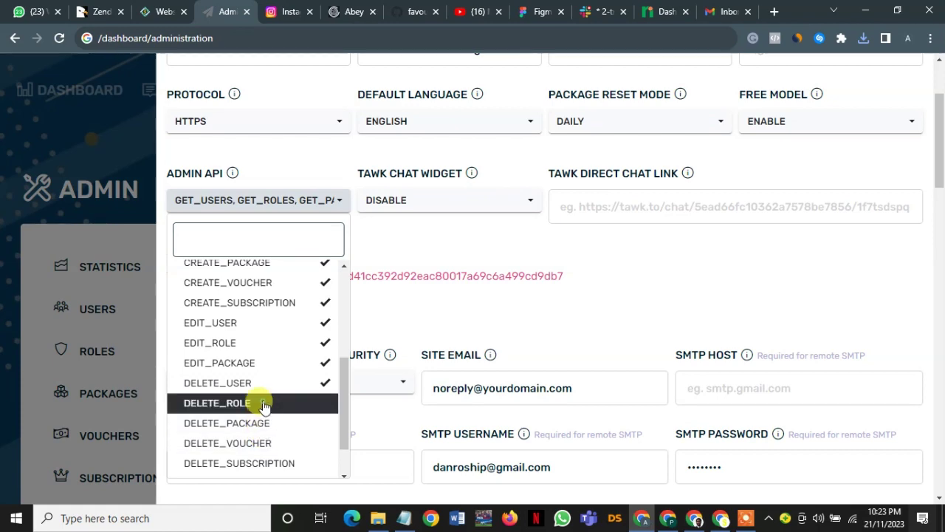
left_click(257, 402)
left_click(265, 425)
left_click(264, 443)
left_click(268, 463)
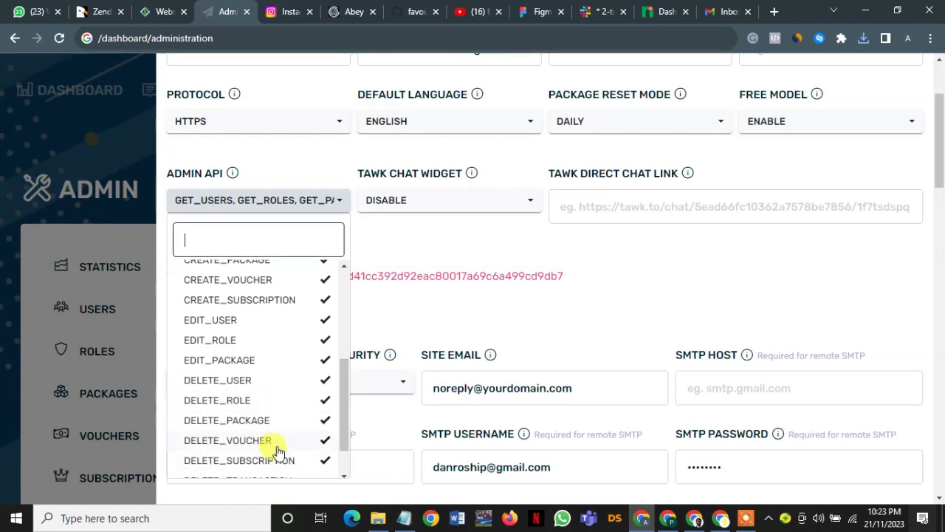
scroll(273, 445, "down", 1)
left_click(278, 440)
Step: Enable the Admin API permissions REDEEM_VOUCHER and CLEAR_CACHE
left_click(276, 454)
left_click(277, 473)
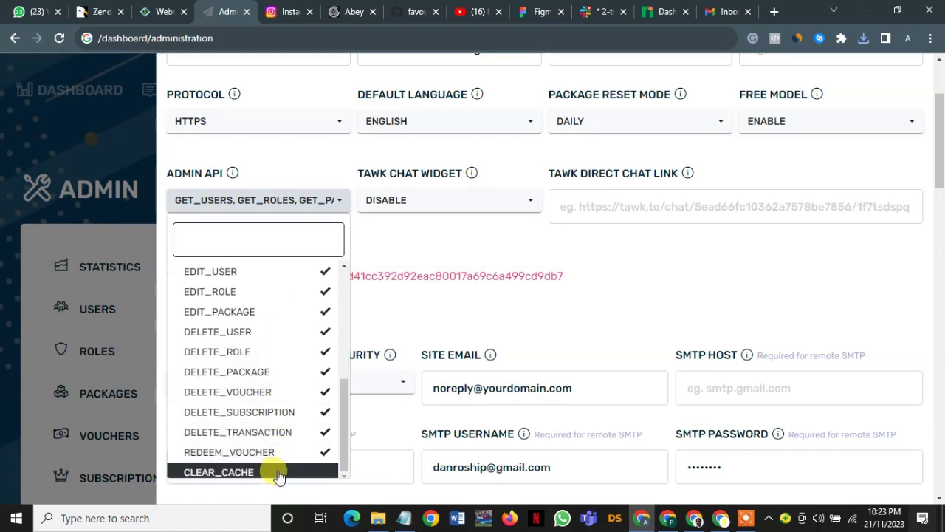
scroll(278, 473, "down", 1)
scroll(296, 359, "down", 4)
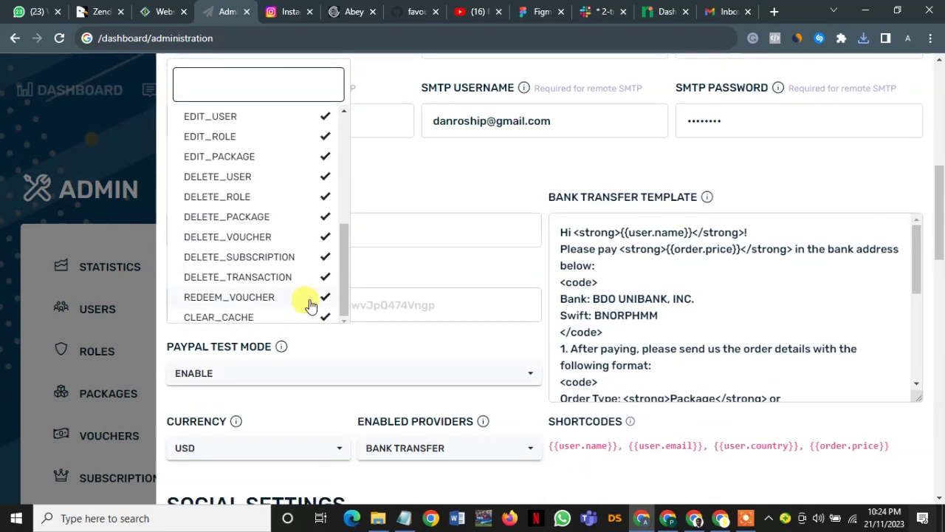
Step: Close the Admin API permission list and save the system settings
scroll(415, 154, "up", 4)
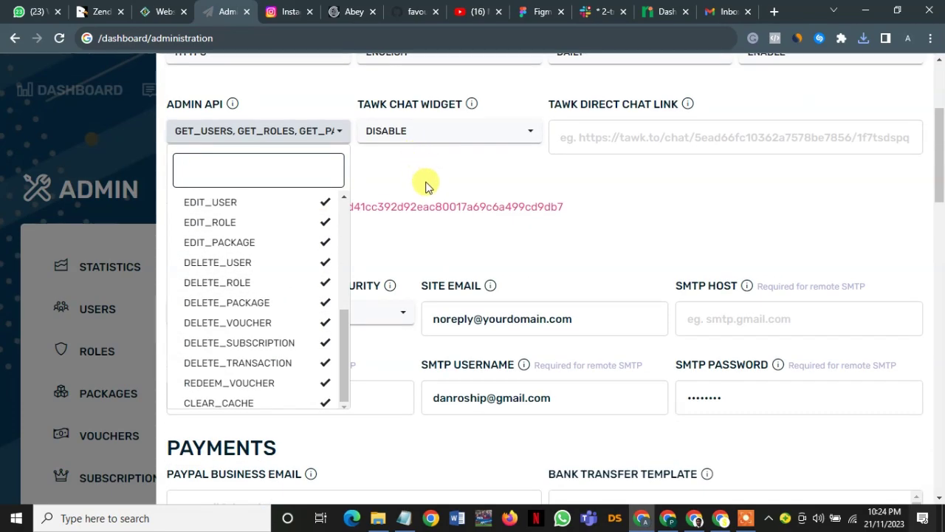
left_click(425, 182)
scroll(489, 207, "down", 20)
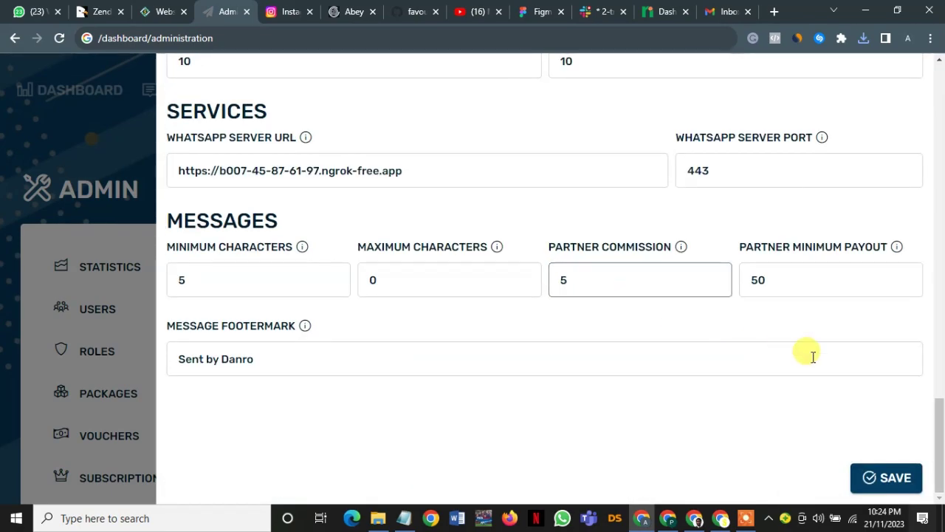
left_click(881, 478)
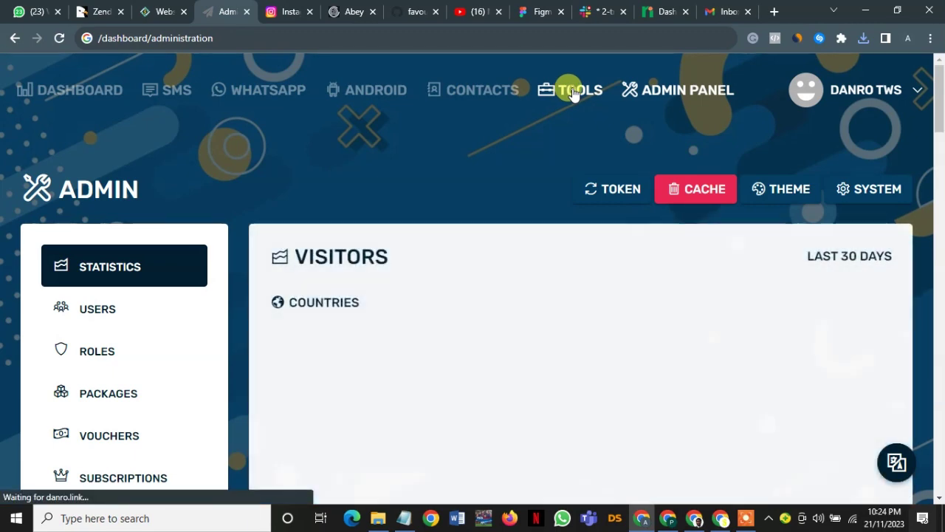
Step: Start a new API key in the tools section and name it "Danro Woocommerce"
left_click(574, 92)
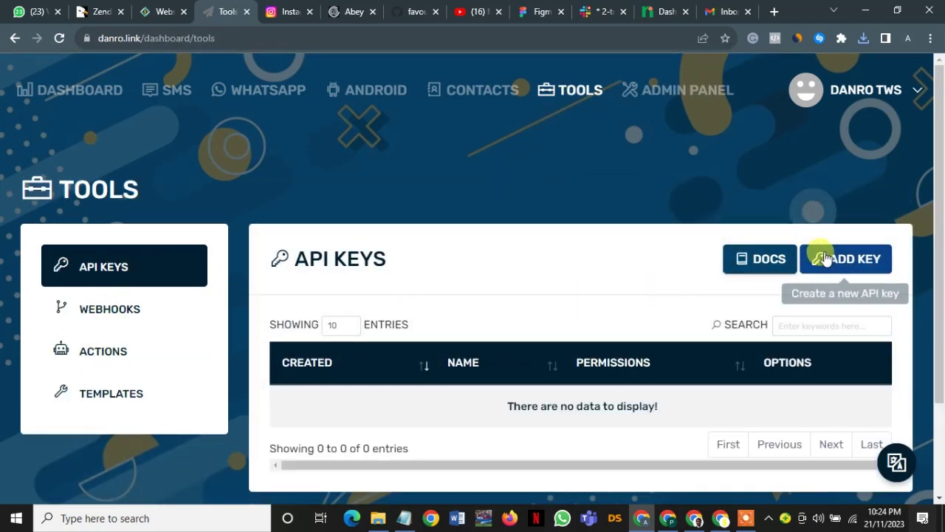
left_click(825, 257)
left_click(336, 242)
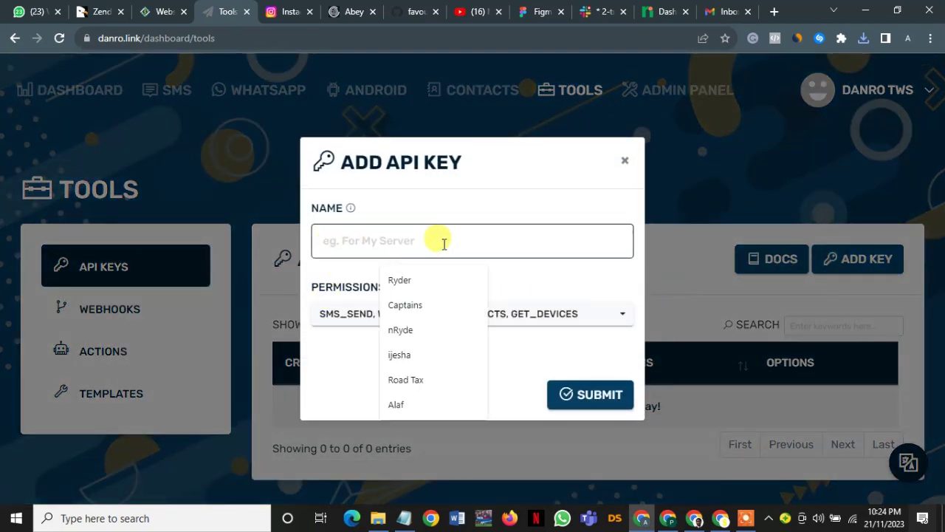
type("Danro Woocommerce")
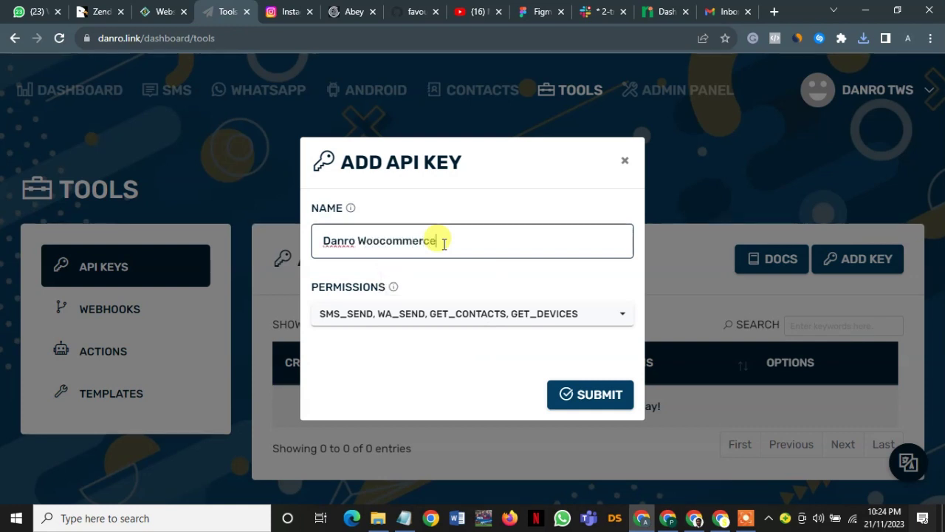
Step: Add the API key permissions SMS_SEND_BULK, WA_SEND_BULK, USSD, VALIDATE_WA_PHONE, GET_CREDITS and GET_EARNINGS
left_click(501, 317)
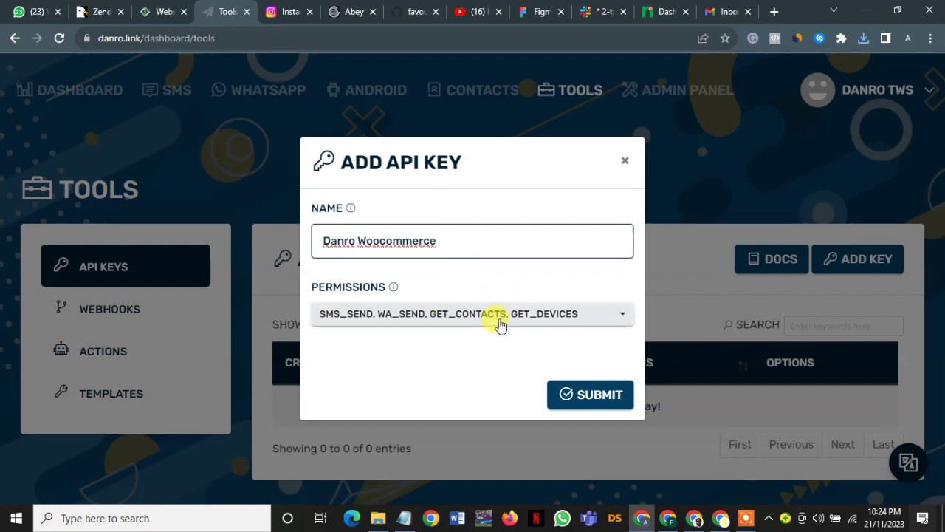
left_click(539, 319)
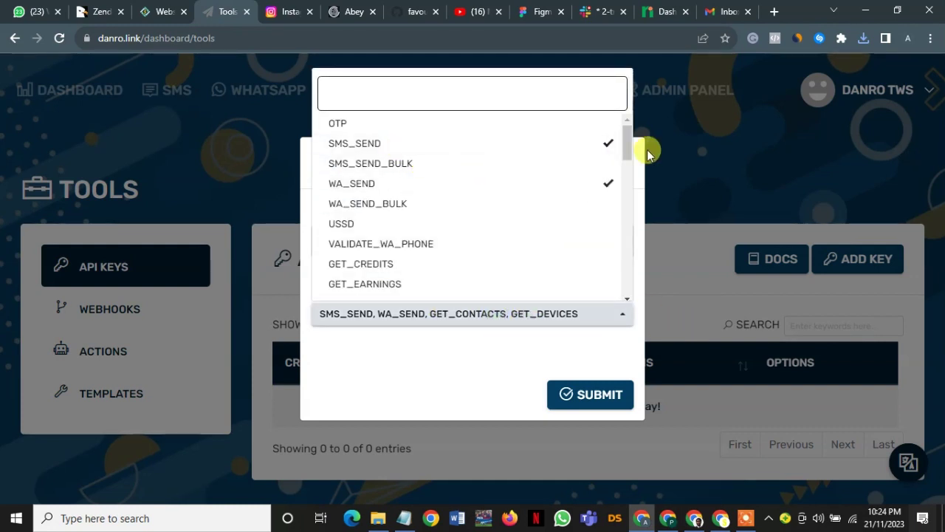
left_click(519, 162)
left_click(516, 206)
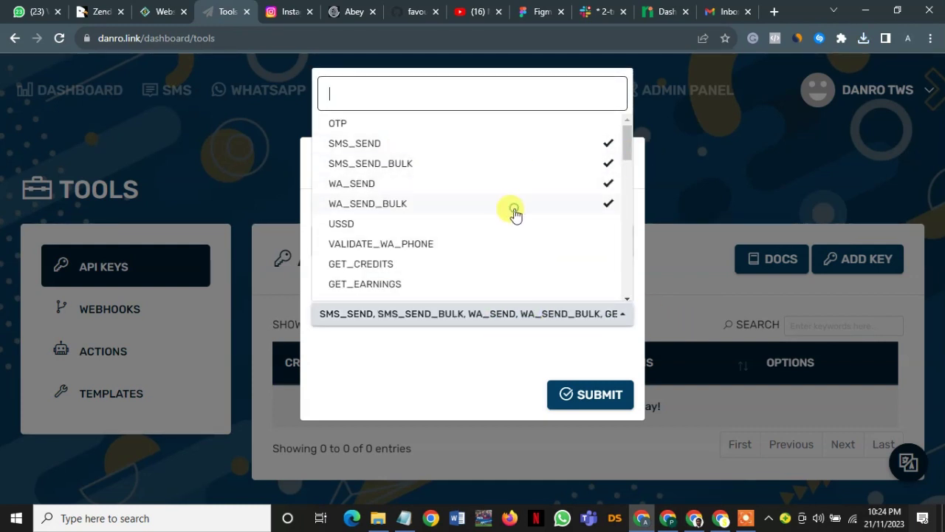
left_click(505, 264)
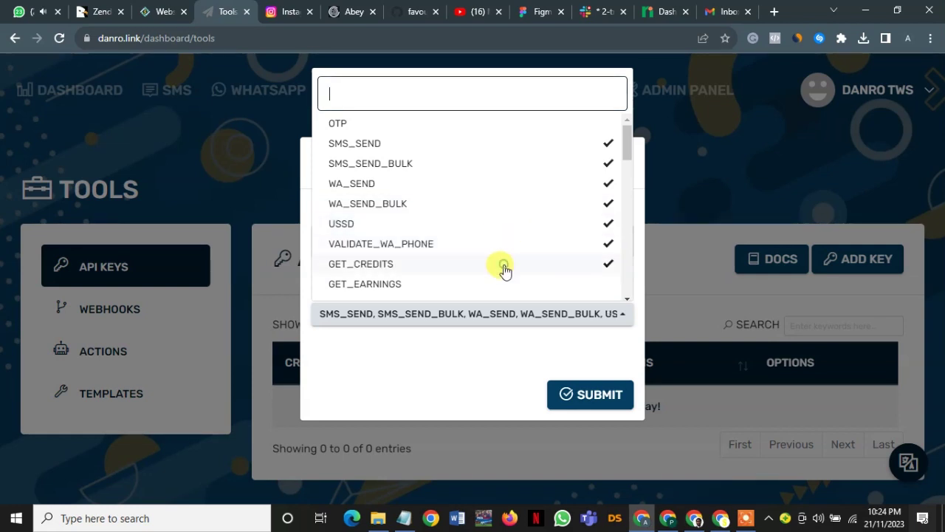
left_click(501, 282)
Step: Add GET_SUBSCRIPTION and the GET permissions for pending, received and sent messages and campaigns, for both SMS and WhatsApp, to the API key
scroll(523, 262, "down", 2)
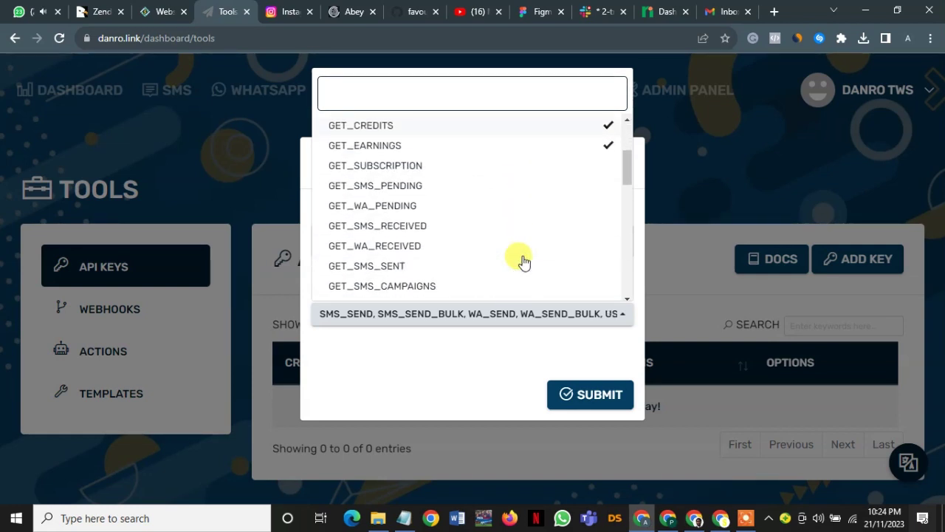
left_click(525, 166)
left_click(528, 212)
left_click(525, 227)
left_click(520, 244)
left_click(516, 267)
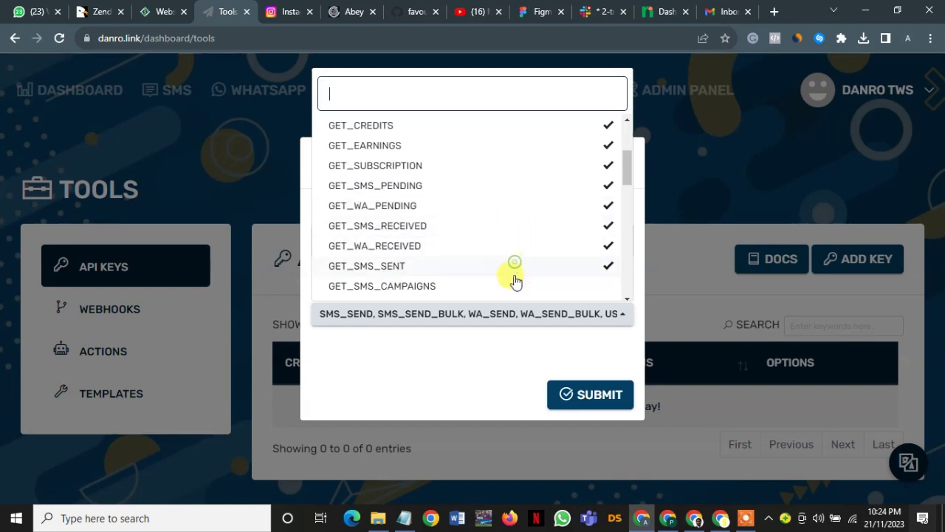
left_click(510, 288)
scroll(517, 280, "down", 2)
left_click(523, 242)
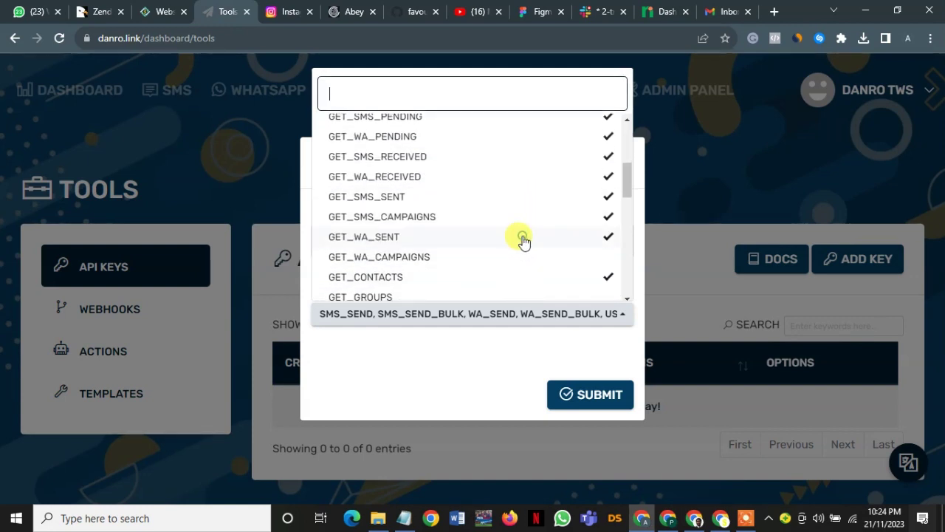
left_click(537, 257)
Step: Add the API key permissions GET_GROUPS, GET_USSD, GET_NOTIFICATIONS, GET_WA_ACCOUNTS, GET_RATES, GET_SHORTENERS and GET_UNSUBSCRIBED
scroll(521, 291, "down", 2)
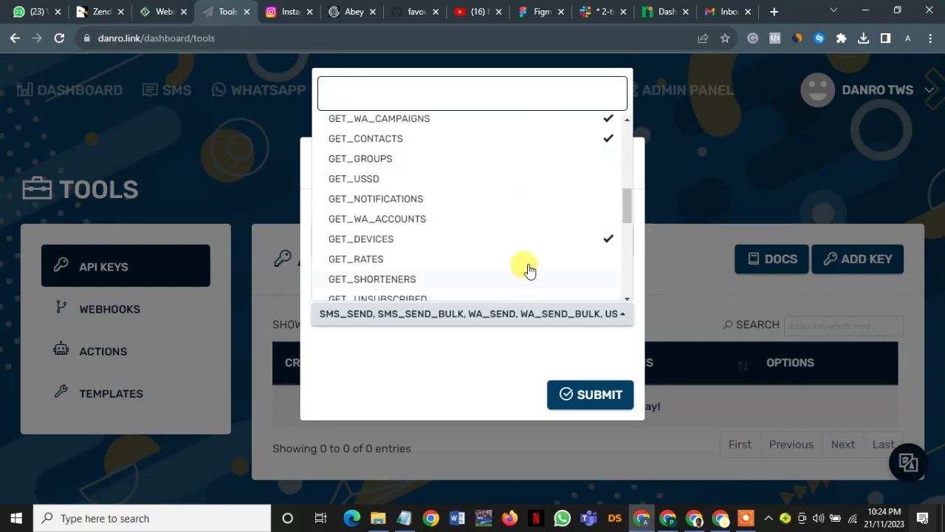
left_click(556, 159)
left_click(552, 182)
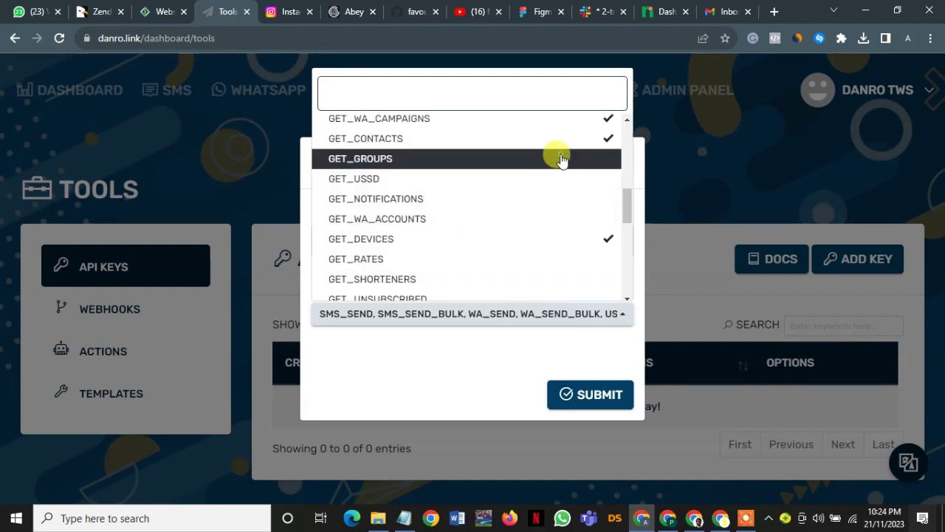
left_click(548, 201)
left_click(544, 220)
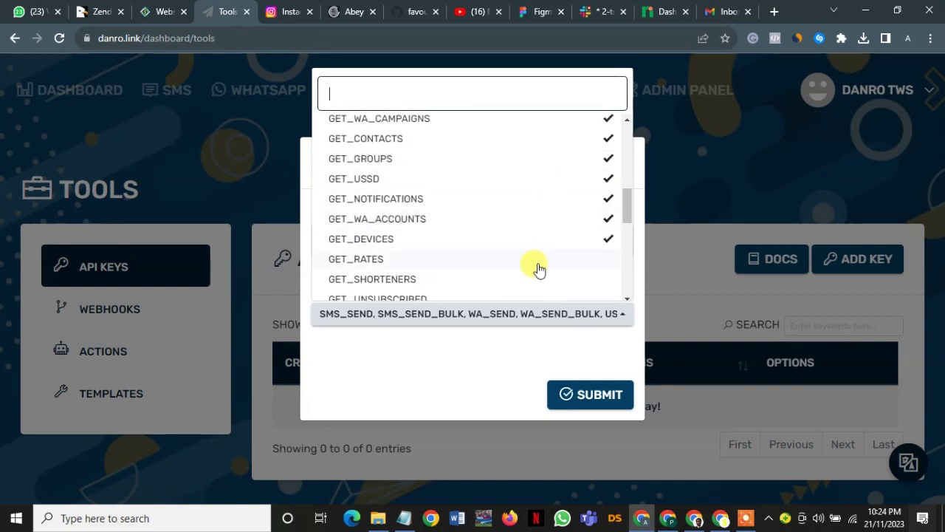
left_click(537, 259)
left_click(529, 280)
scroll(529, 281, "down", 2)
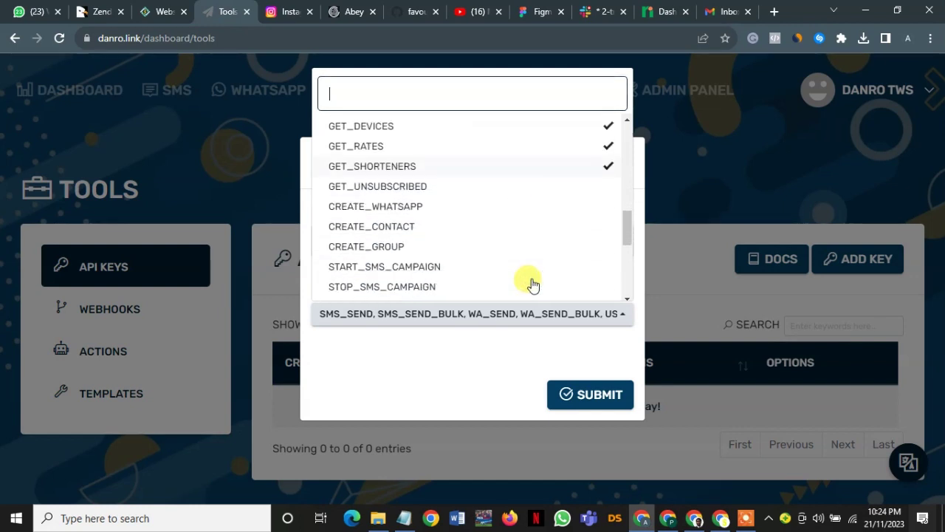
left_click(545, 165)
Step: Add the API key permissions CREATE_WHATSAPP, CREATE_CONTACT and CREATE_GROUP, plus starting and stopping SMS and WhatsApp campaigns
left_click(542, 184)
left_click(539, 202)
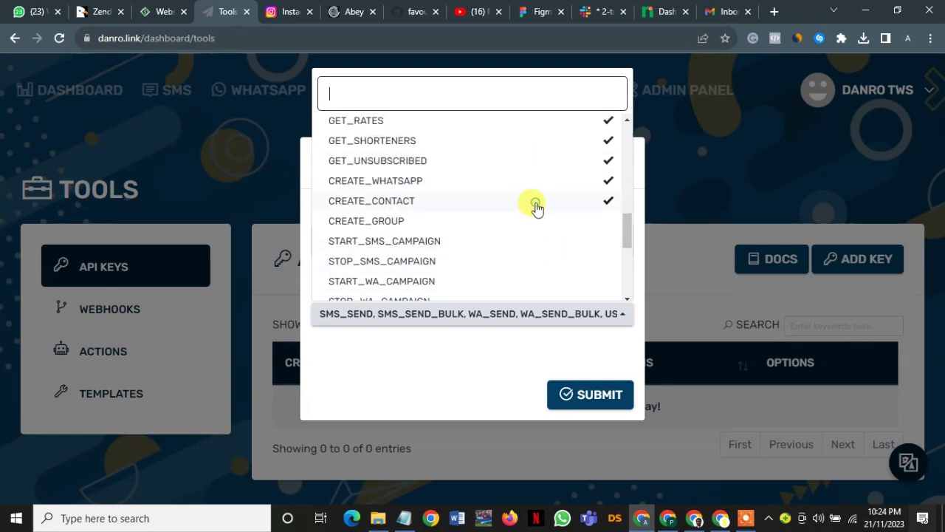
left_click(538, 222)
left_click(525, 241)
left_click(517, 261)
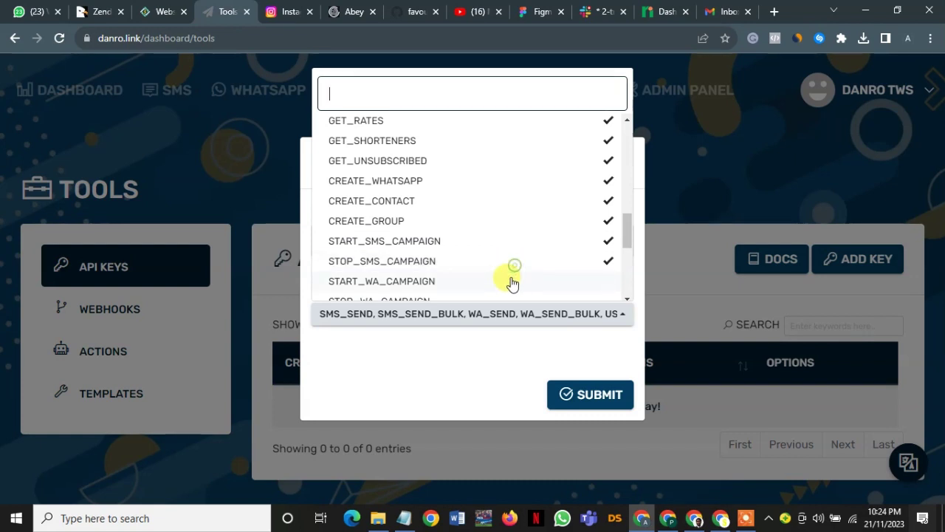
left_click(512, 281)
scroll(513, 266, "down", 2)
left_click(534, 168)
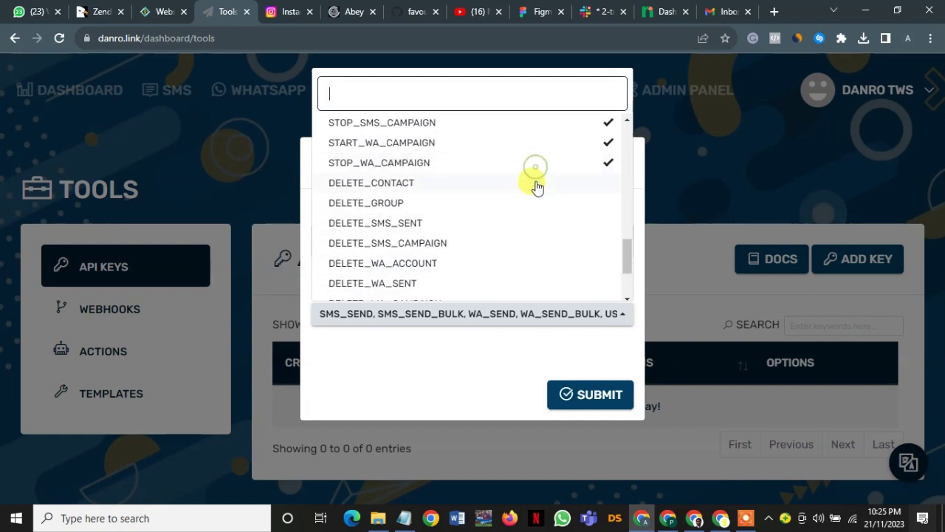
Step: Add the API key permissions DELETE_CONTACT, DELETE_GROUP, DELETE_SMS_SENT, DELETE_SMS_CAMPAIGN, DELETE_WA_ACCOUNT and DELETE_WA_SENT
left_click(536, 181)
left_click(529, 205)
left_click(527, 216)
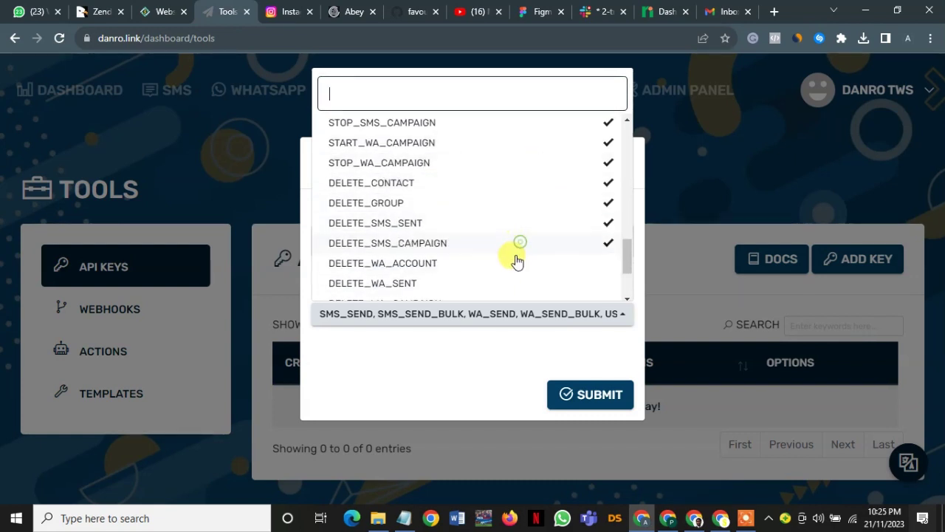
left_click(516, 263)
left_click(500, 283)
Step: Add the API key permissions DELETE_WA_CAMPAIGN, DELETE_SMS_RECEIVED, DELETE_WA_RECEIVED, DELETE_USSD, DELETE_UNSUBSCRIBED and DELETE_NOTIFICATION
scroll(502, 274, "down", 1)
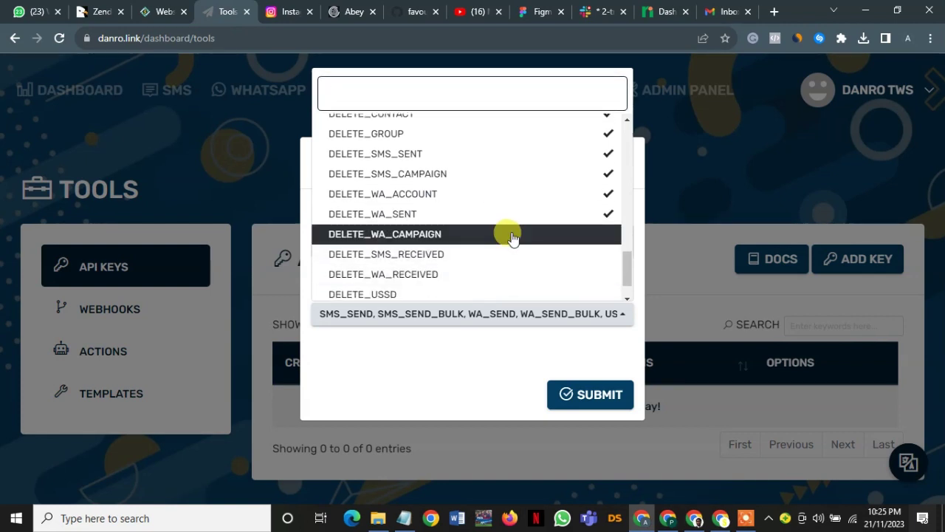
left_click(512, 237)
left_click(494, 274)
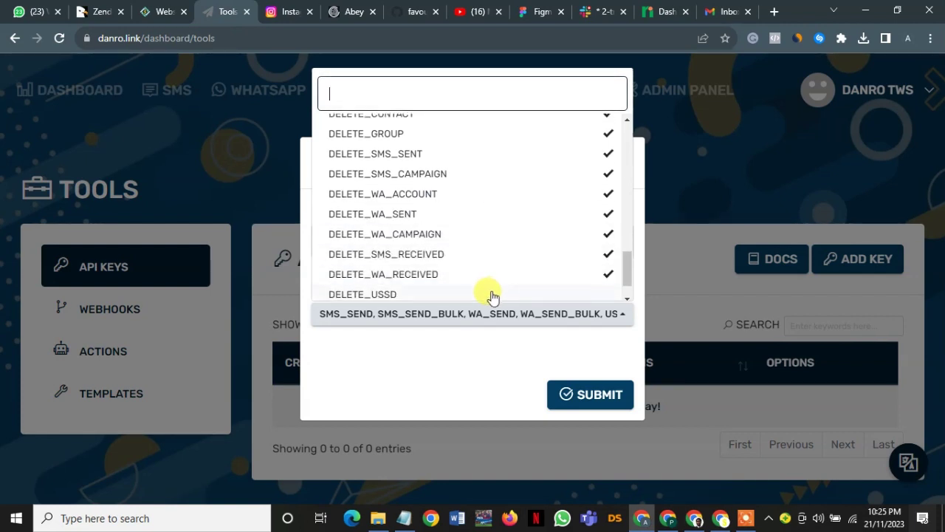
left_click(487, 293)
scroll(491, 284, "down", 1)
left_click(493, 276)
left_click(493, 293)
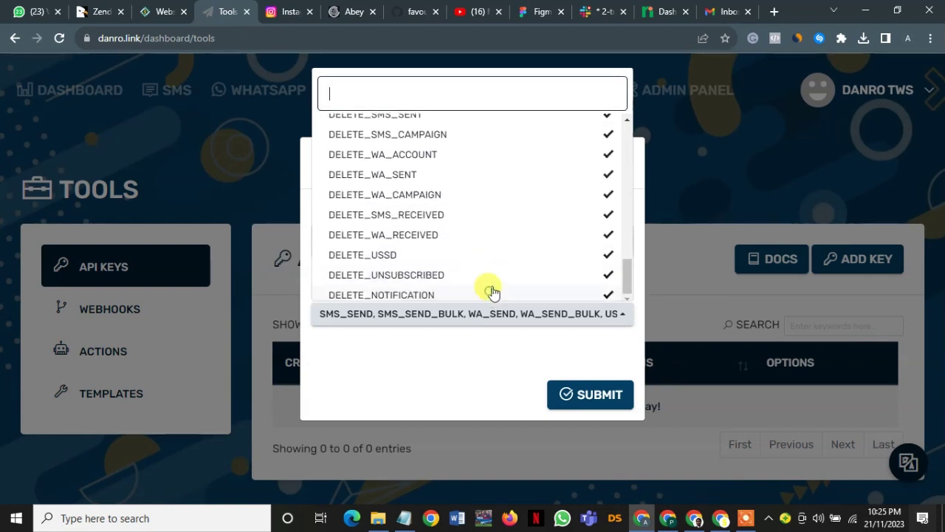
Step: Add the OTP permission, check the complete permission list, and submit the new API key
scroll(517, 247, "up", 10)
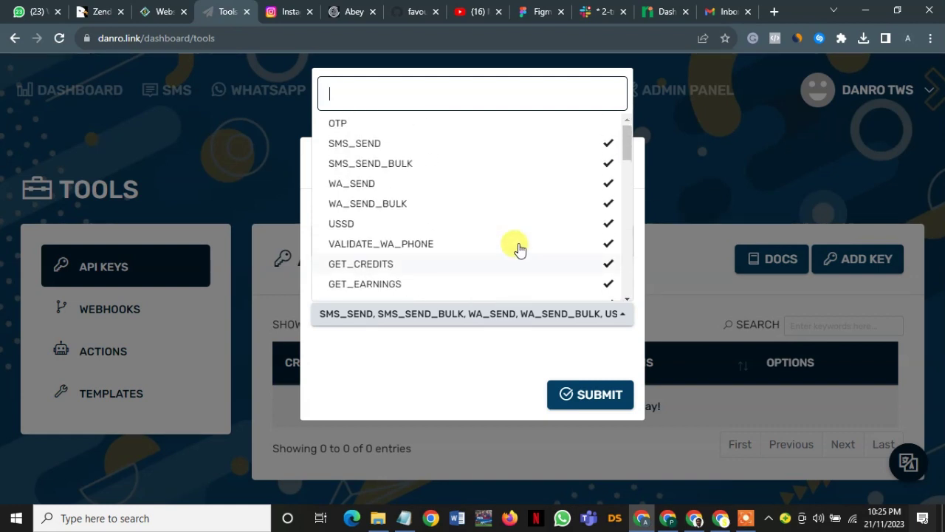
left_click(543, 126)
scroll(550, 148, "down", 10)
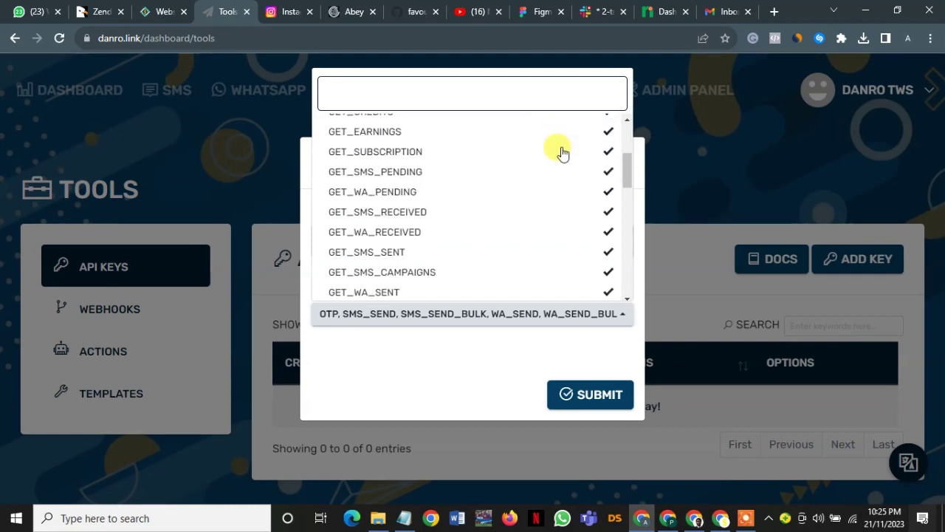
scroll(561, 155, "up", 10)
scroll(562, 171, "down", 10)
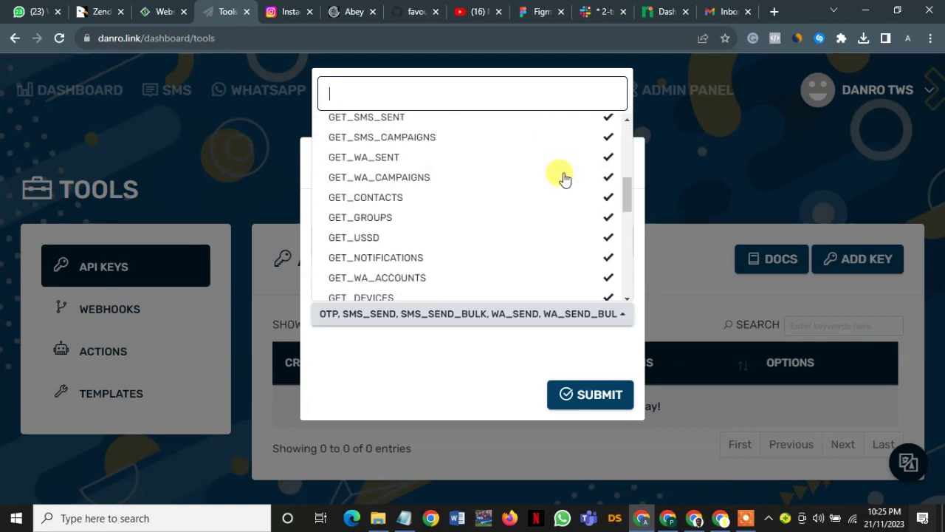
left_click(609, 399)
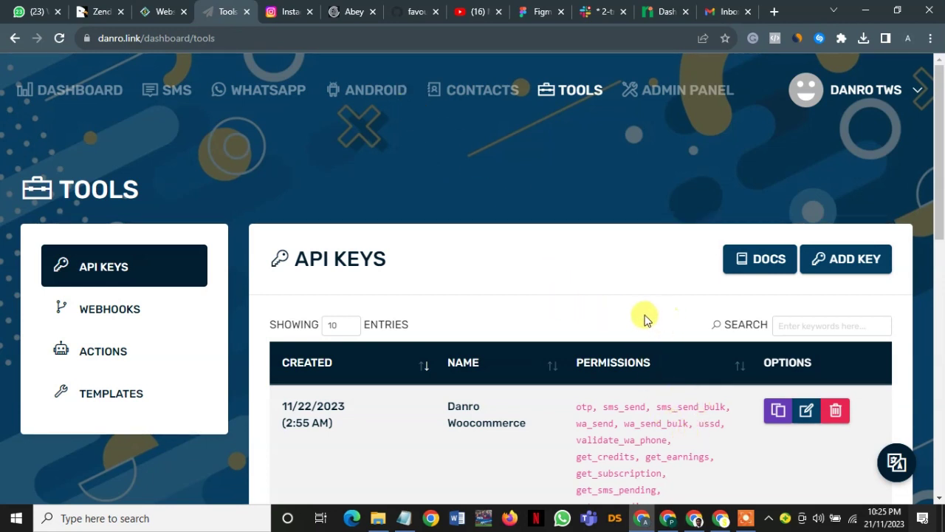
Step: Switch to the Swiftify Mart WordPress admin and open the page for adding a new plugin
left_click(697, 516)
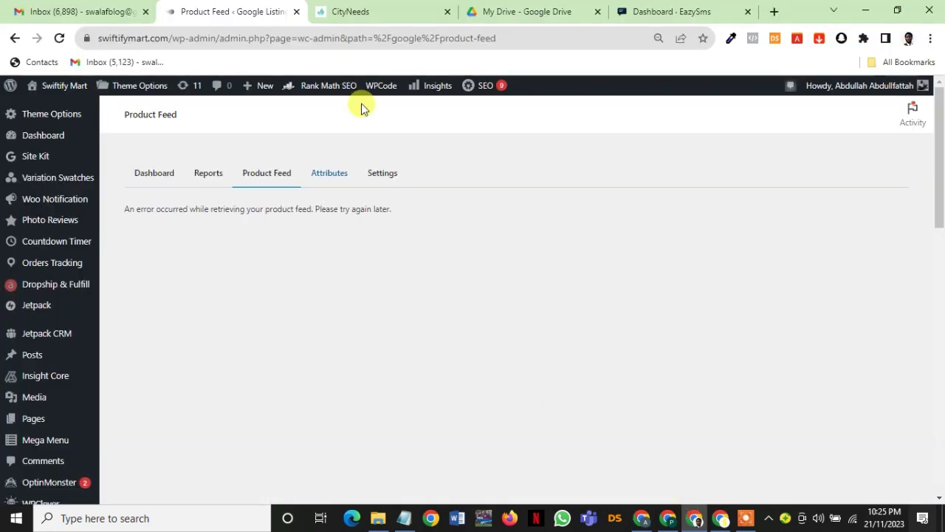
scroll(162, 207, "down", 8)
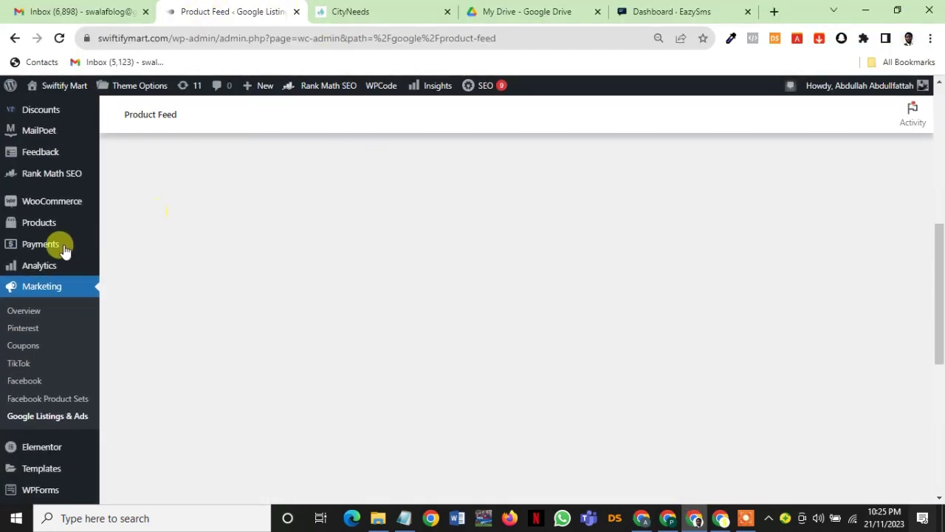
scroll(82, 347, "down", 4)
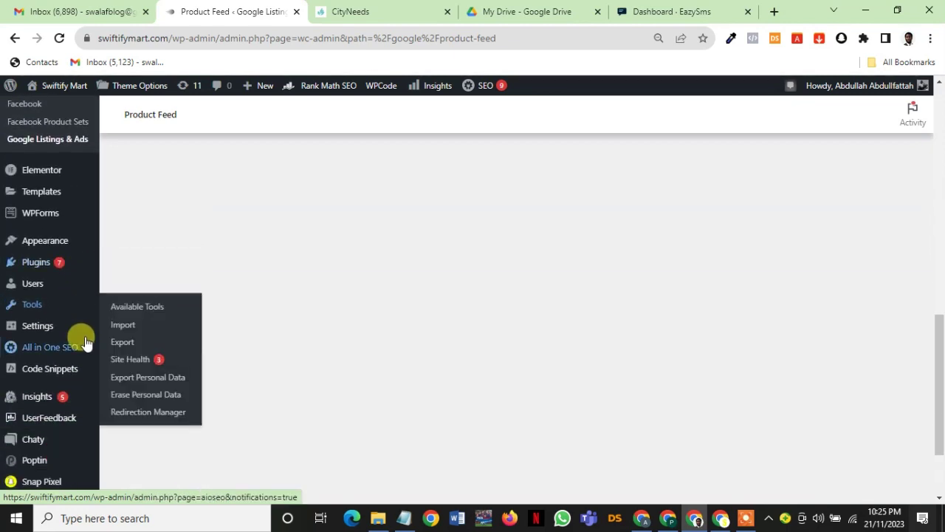
mouse_move(35, 270)
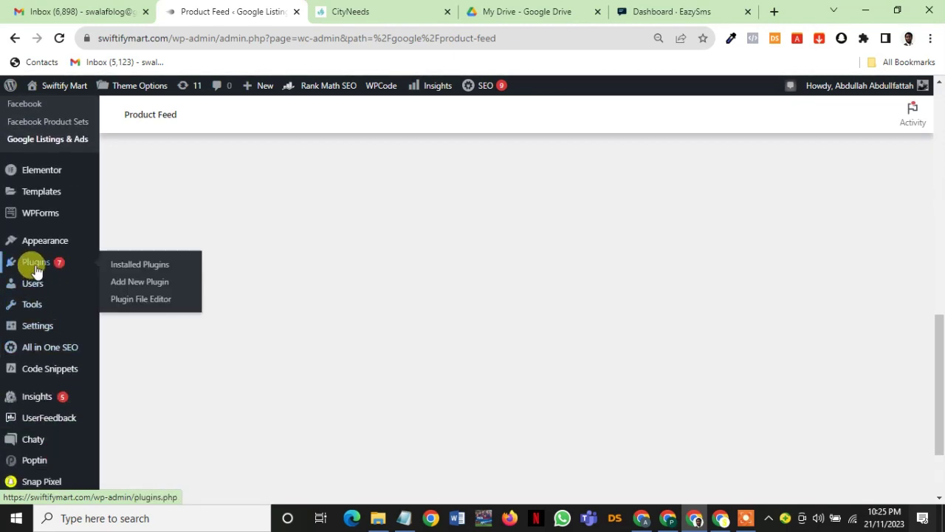
left_click(158, 284)
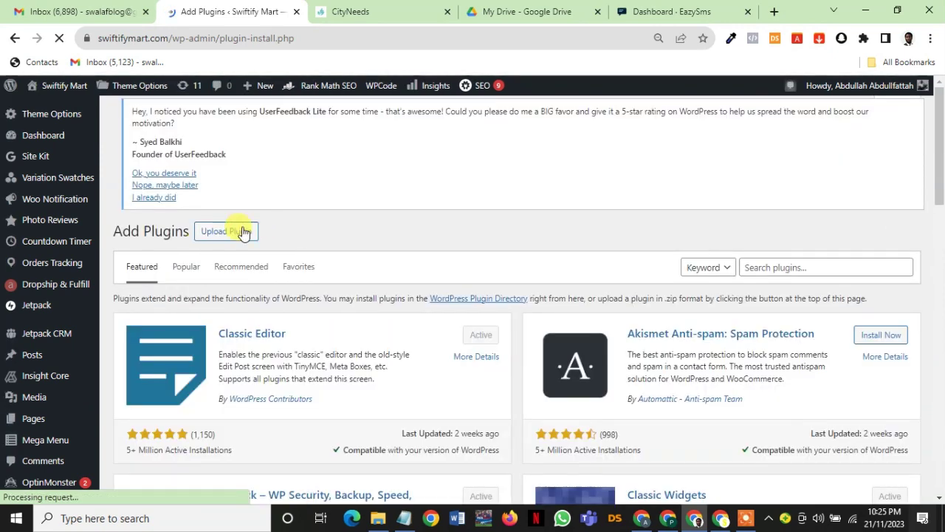
Step: Upload woocommerce (3).zip to the Swiftify Mart site, install it, and try to activate the plugin
left_click(242, 232)
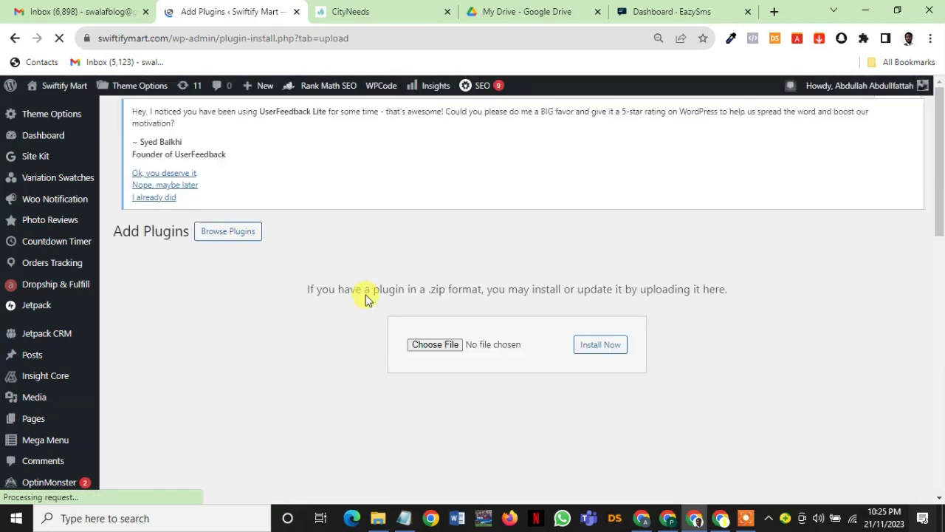
left_click(428, 353)
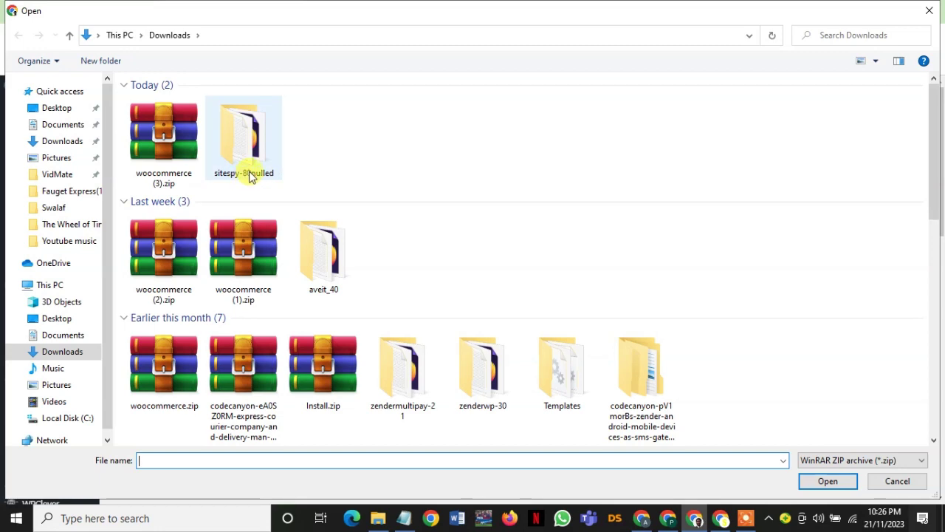
left_click(177, 124)
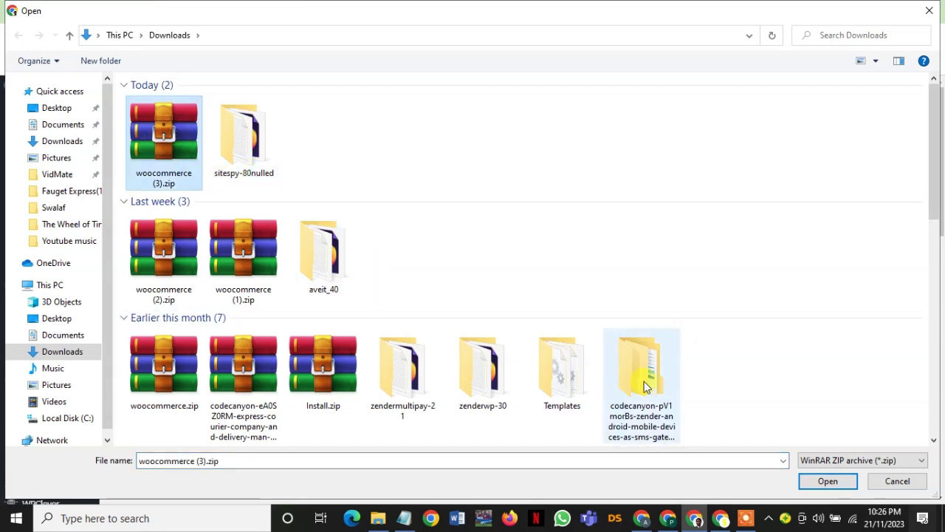
left_click(828, 481)
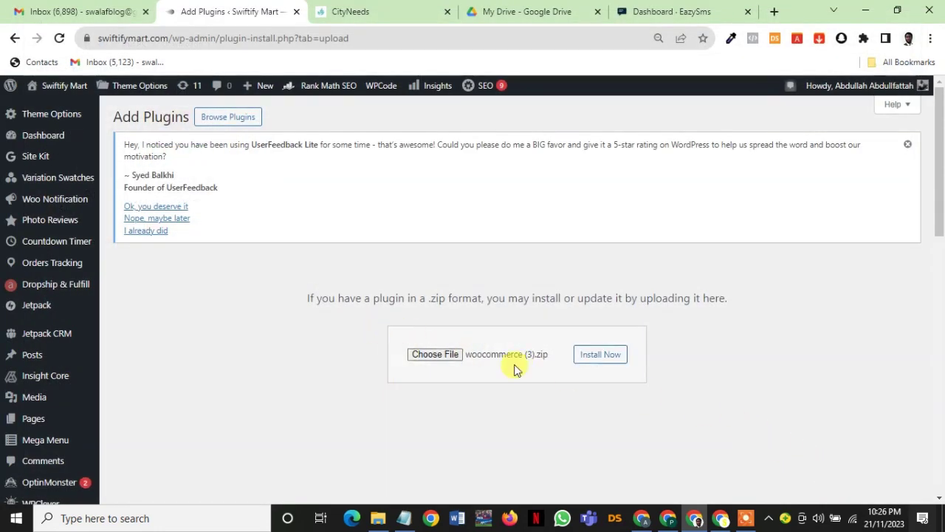
left_click(595, 365)
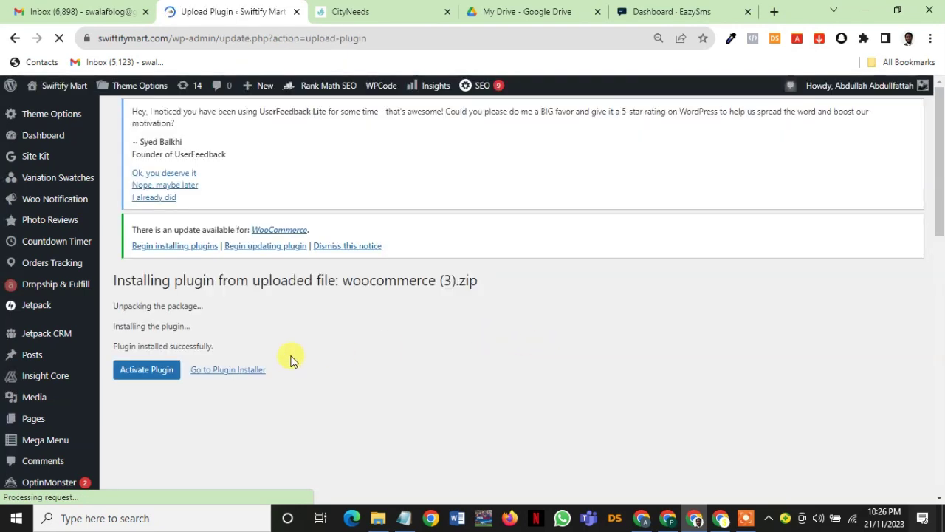
left_click(157, 370)
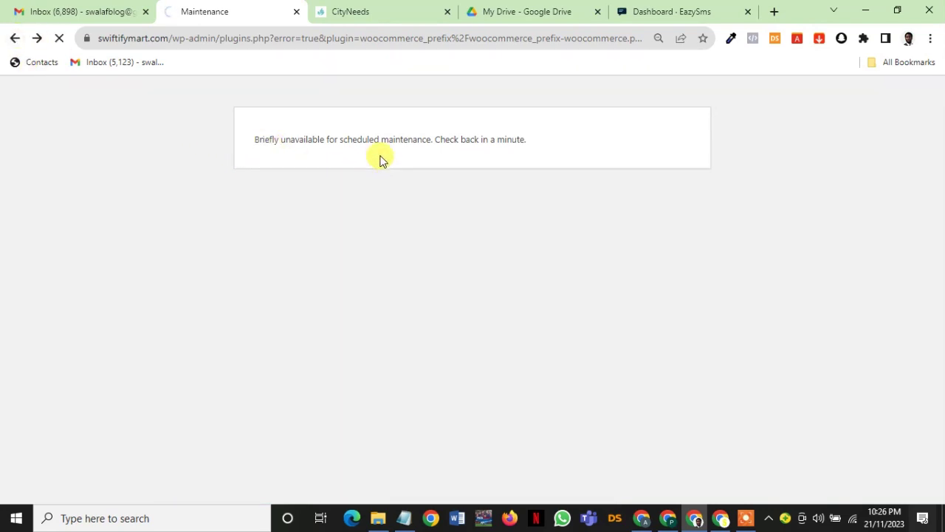
Step: Switch to the CityNeeds WordPress admin and open the page for adding a new plugin
left_click(371, 14)
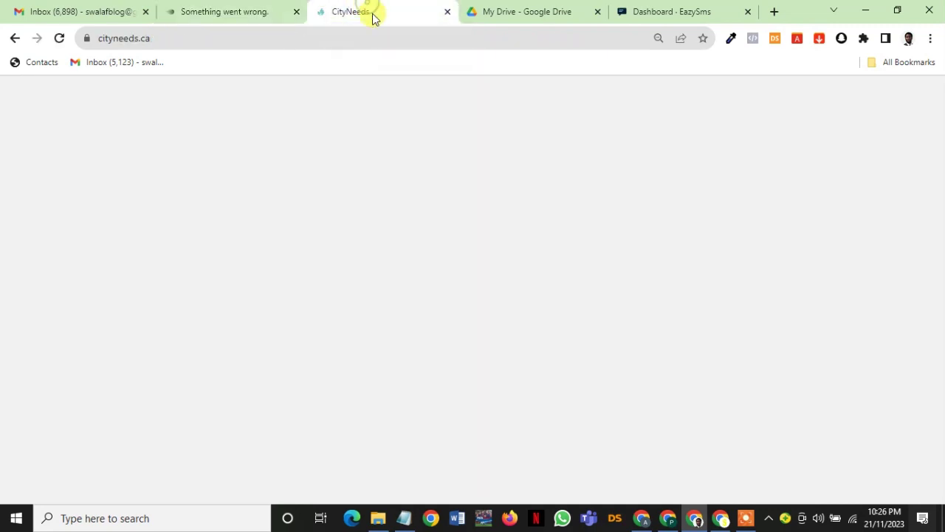
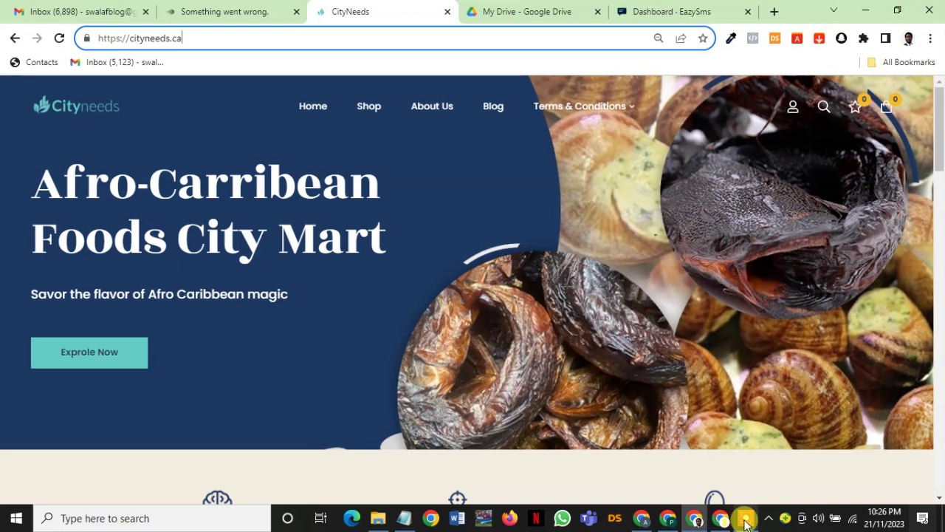
left_click(746, 518)
left_click(498, 494)
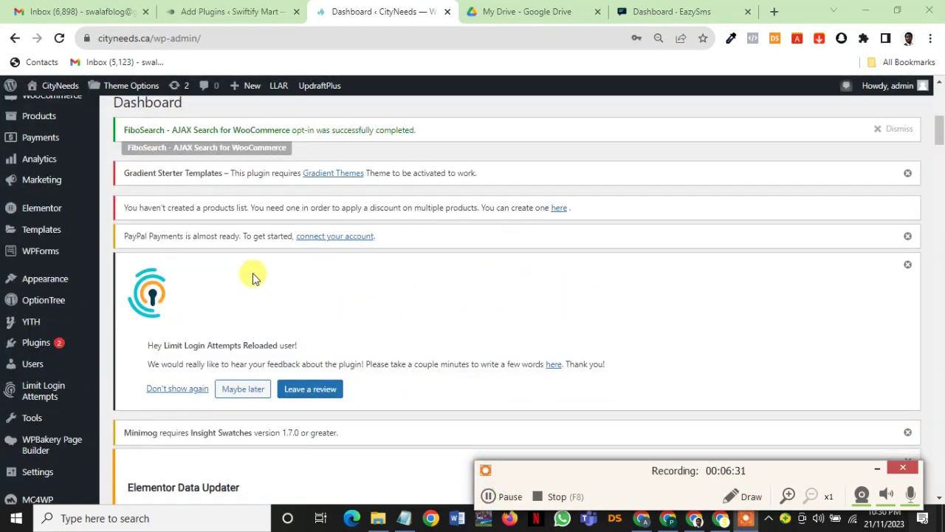
scroll(253, 274, "down", 2)
mouse_move(59, 267)
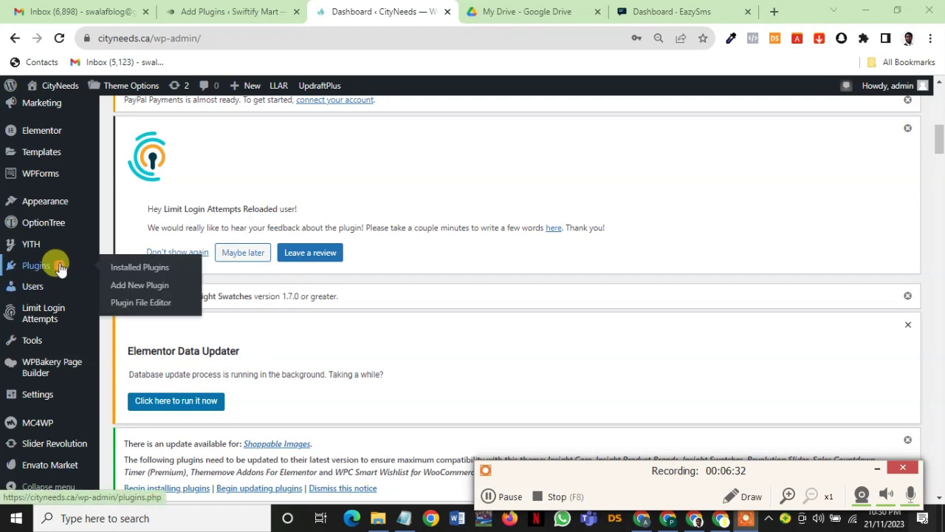
left_click(139, 285)
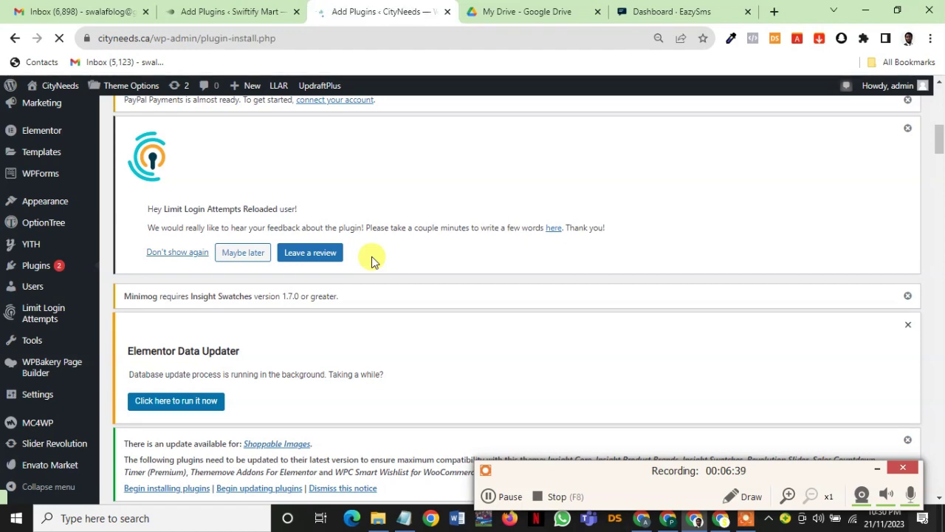
Step: Upload woocommerce (3).zip from Downloads as a plugin on the CityNeeds site and install it
scroll(374, 263, "down", 4)
scroll(372, 261, "up", 3)
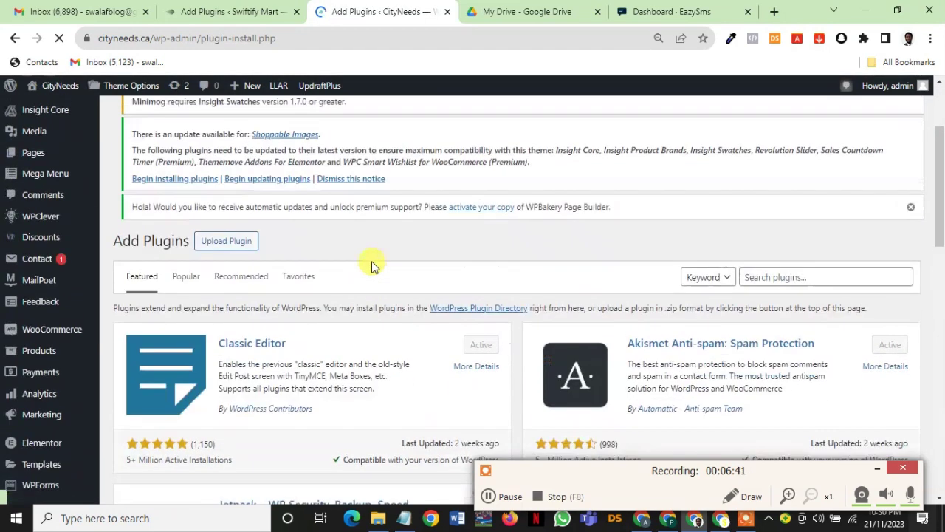
left_click(244, 244)
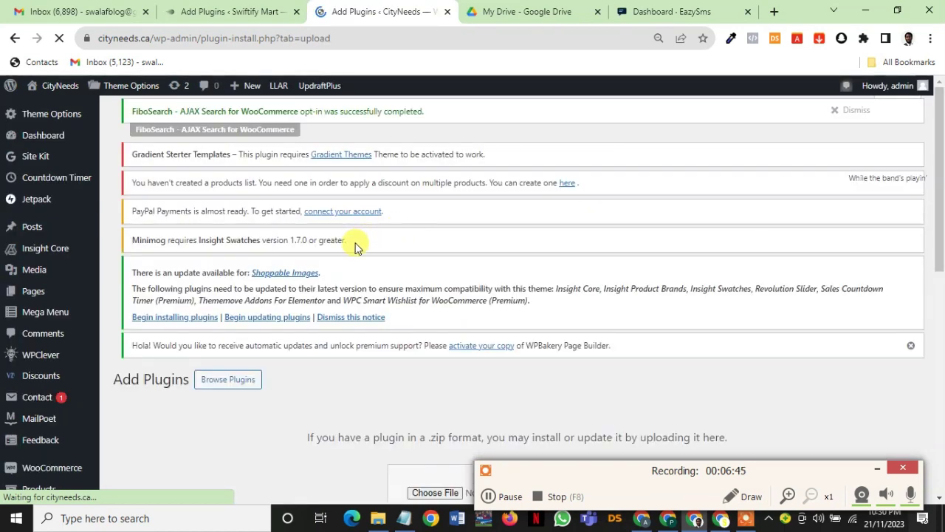
scroll(350, 248, "down", 2)
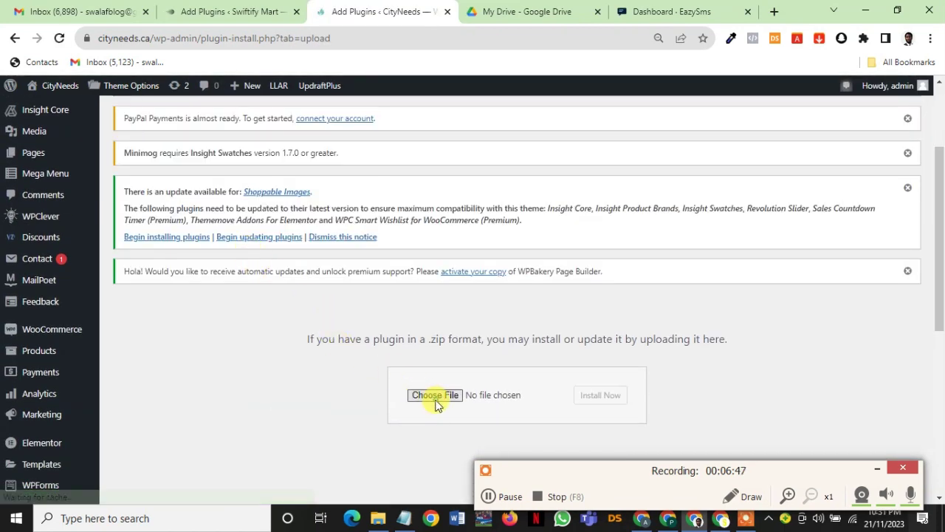
scroll(329, 243, "up", 1)
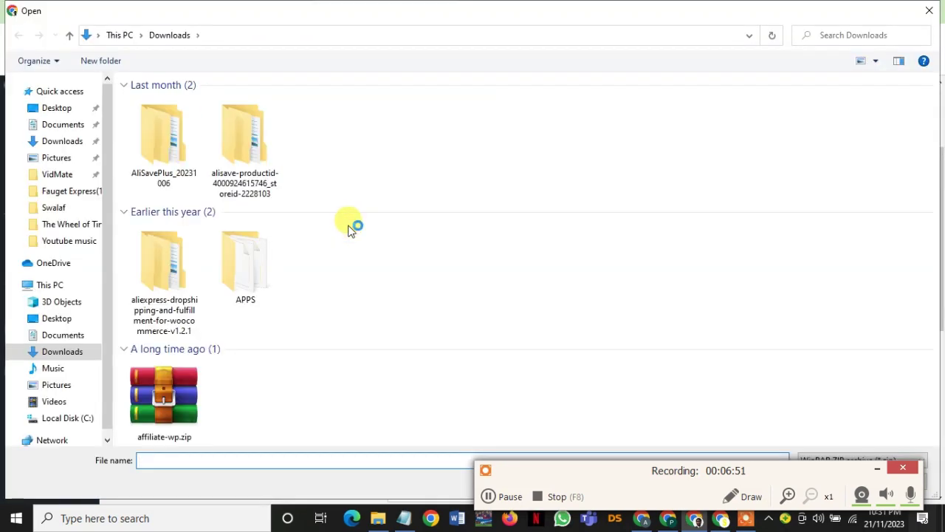
scroll(170, 192, "up", 10)
left_click(184, 159)
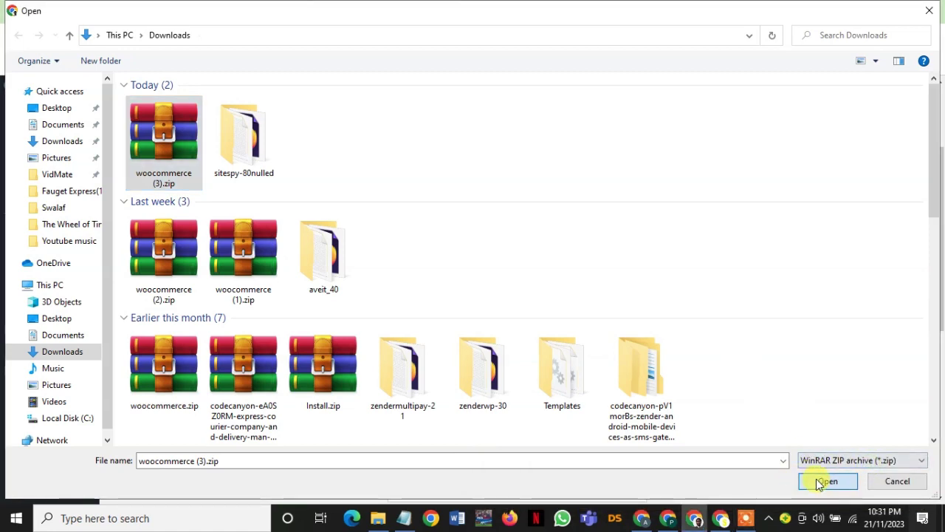
left_click(818, 477)
scroll(529, 325, "down", 2)
left_click(587, 336)
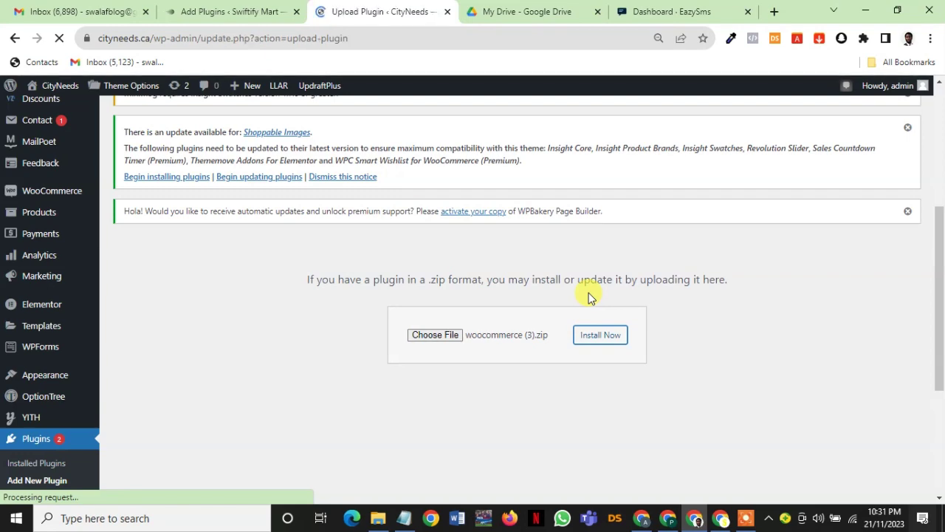
Step: Activate the uploaded plugin and allow Danro's usage data opt-in
scroll(506, 336, "down", 5)
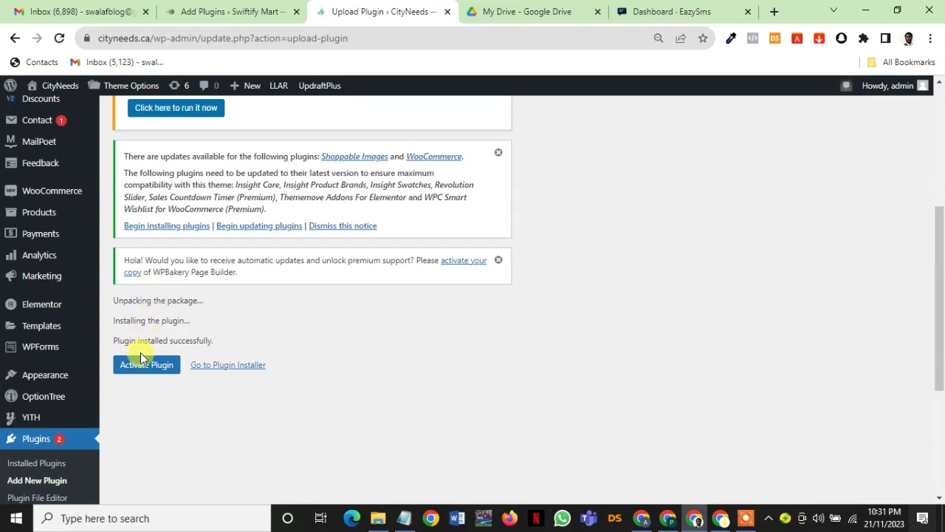
left_click(142, 362)
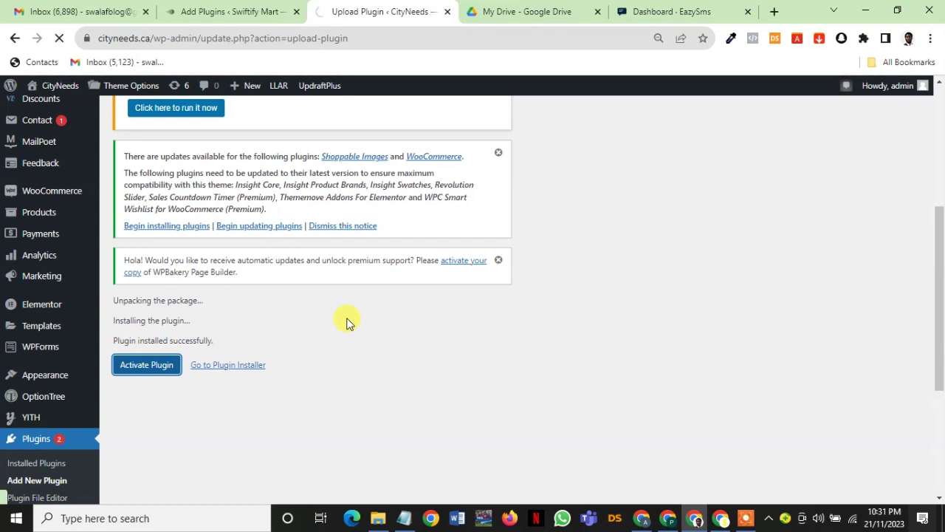
scroll(349, 323, "down", 2)
scroll(349, 323, "down", 2)
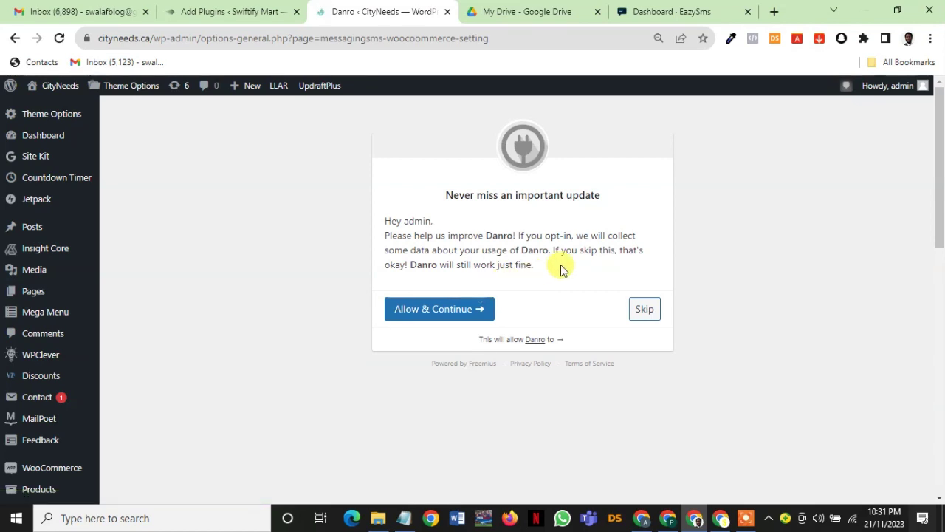
left_click(429, 307)
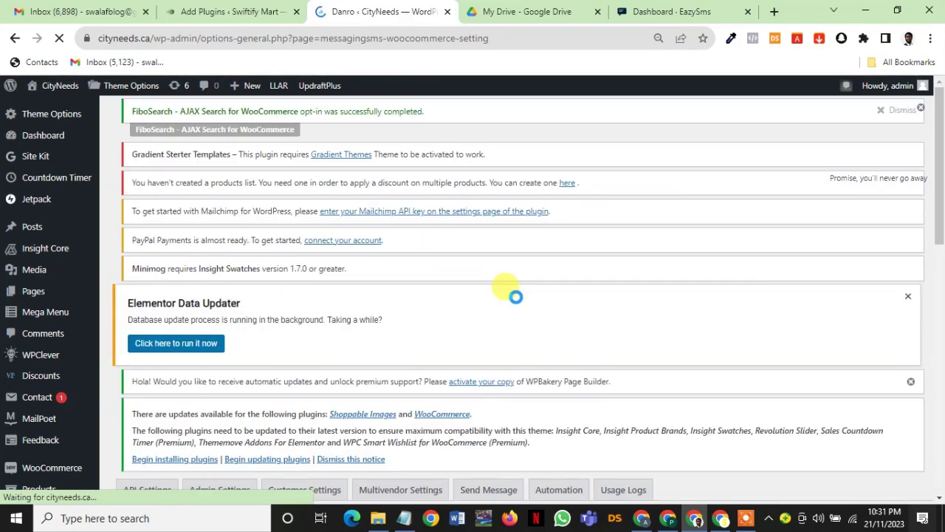
Step: Look through the Danro API settings, from the API key down to the default country and log export
scroll(221, 299, "down", 3)
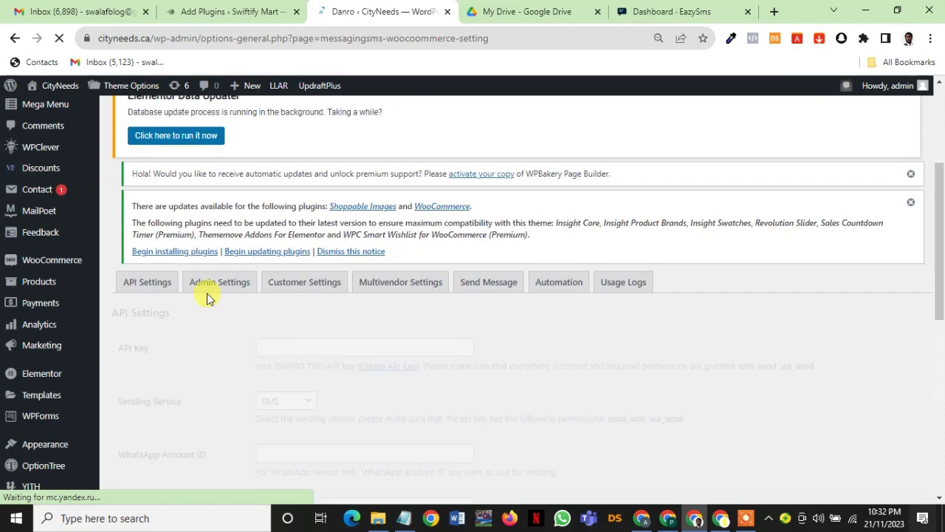
scroll(246, 304, "down", 1)
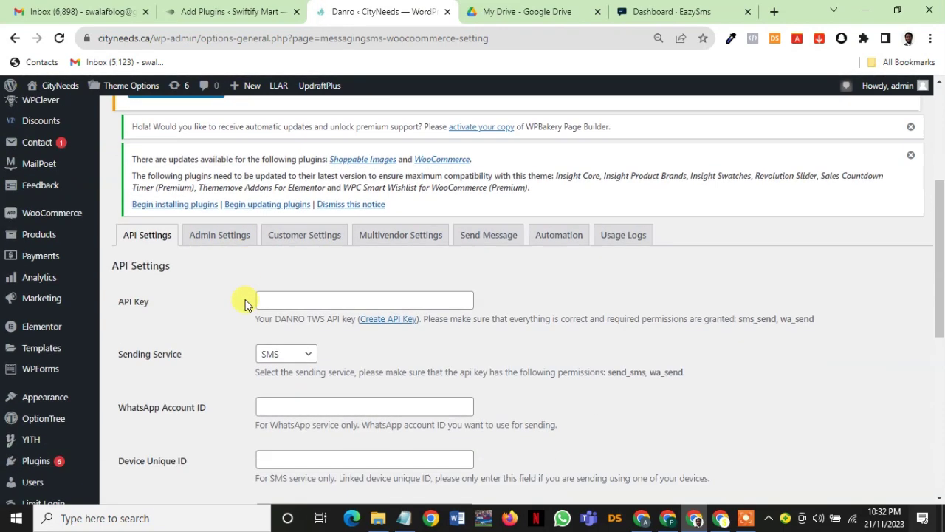
scroll(246, 304, "down", 4)
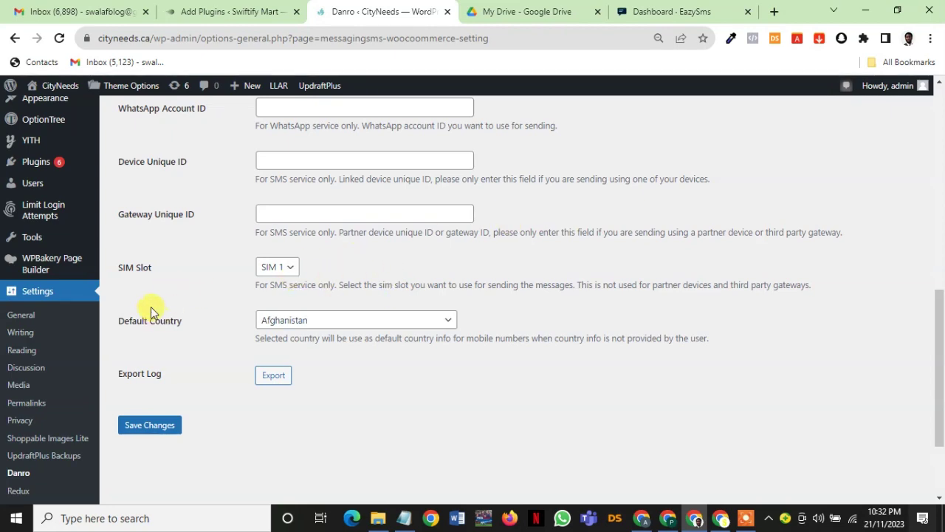
scroll(23, 310, "down", 1)
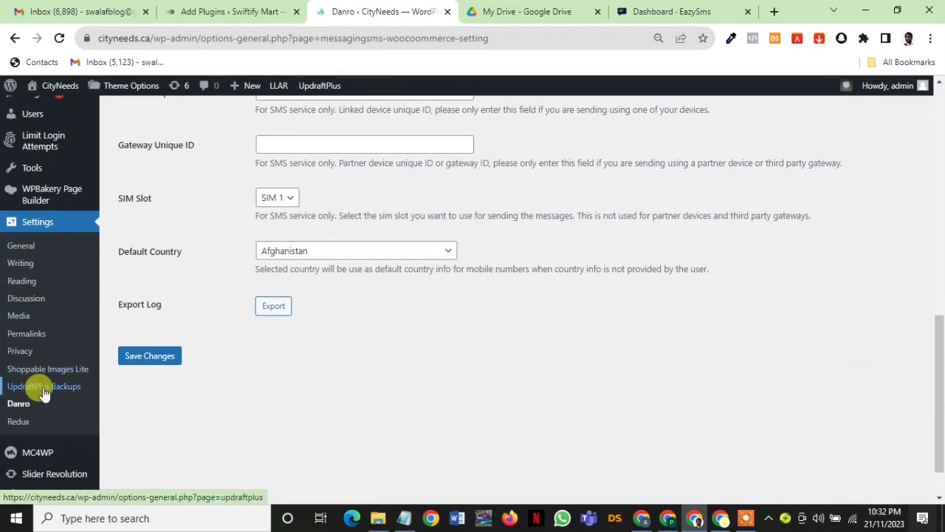
scroll(314, 217, "up", 3)
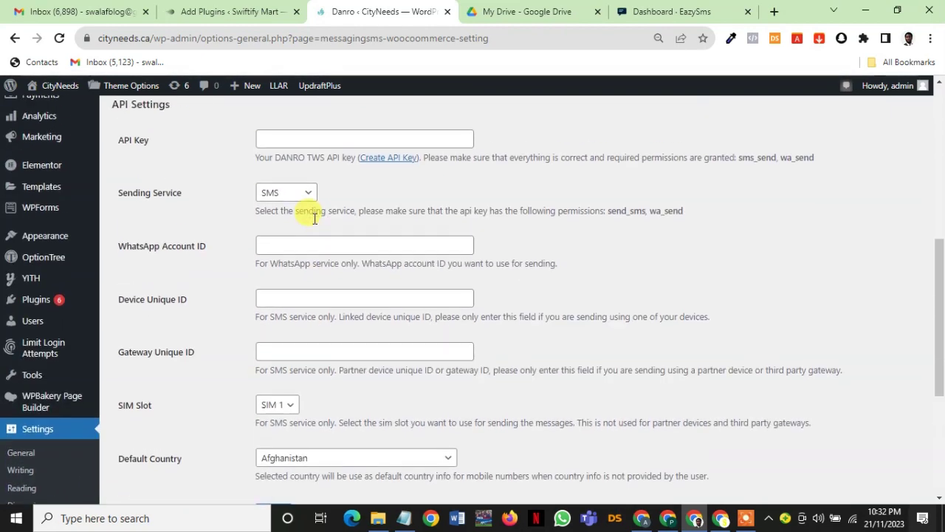
scroll(312, 224, "up", 2)
scroll(312, 228, "down", 1)
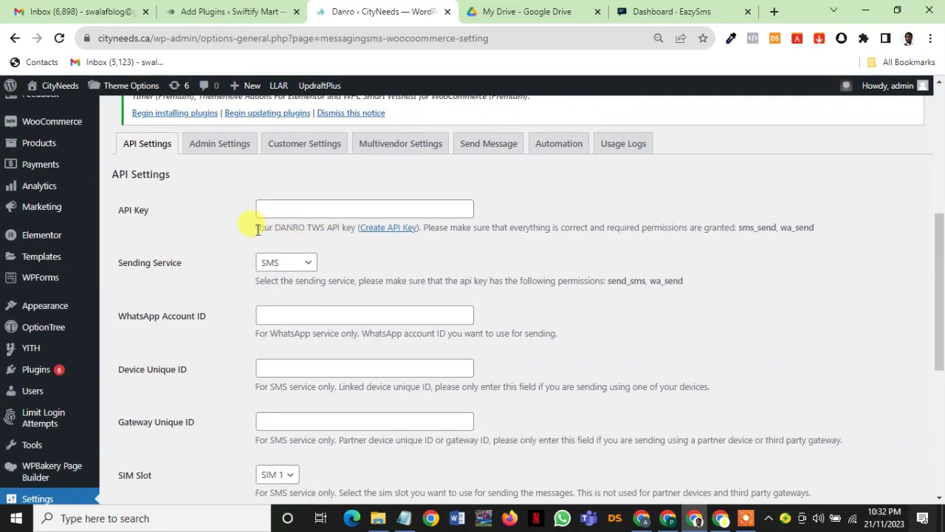
Step: Copy the Danro Woocommerce API key from the danro.link tools page and paste it into the plugin's API Key field
left_click(287, 213)
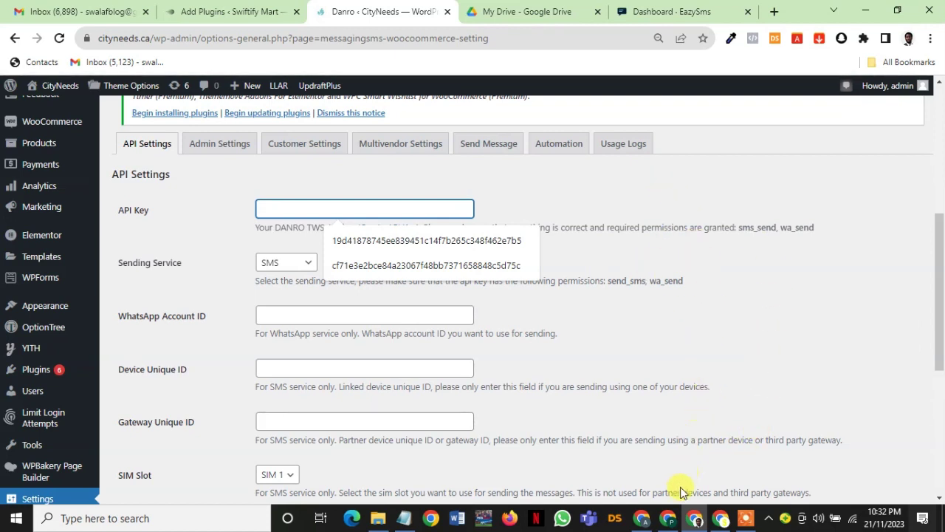
mouse_move(668, 518)
left_click(657, 425)
left_click(103, 9)
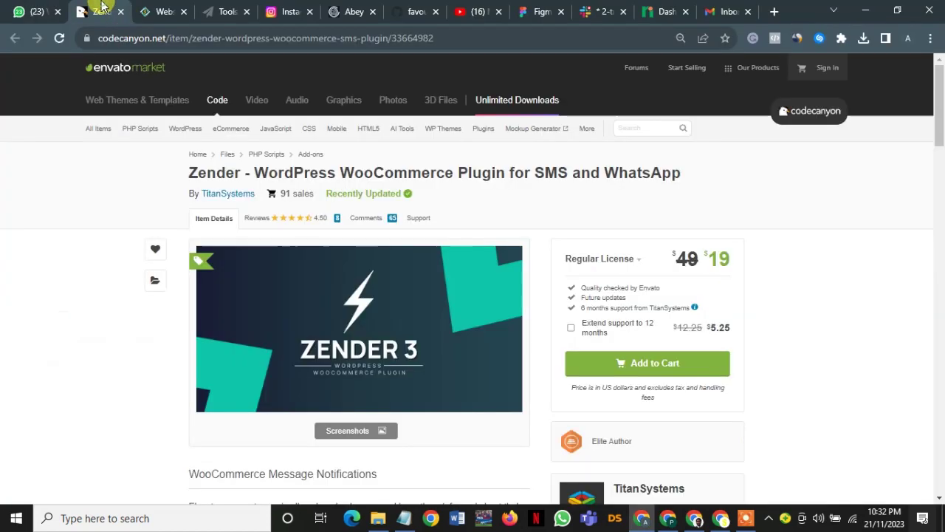
left_click(215, 9)
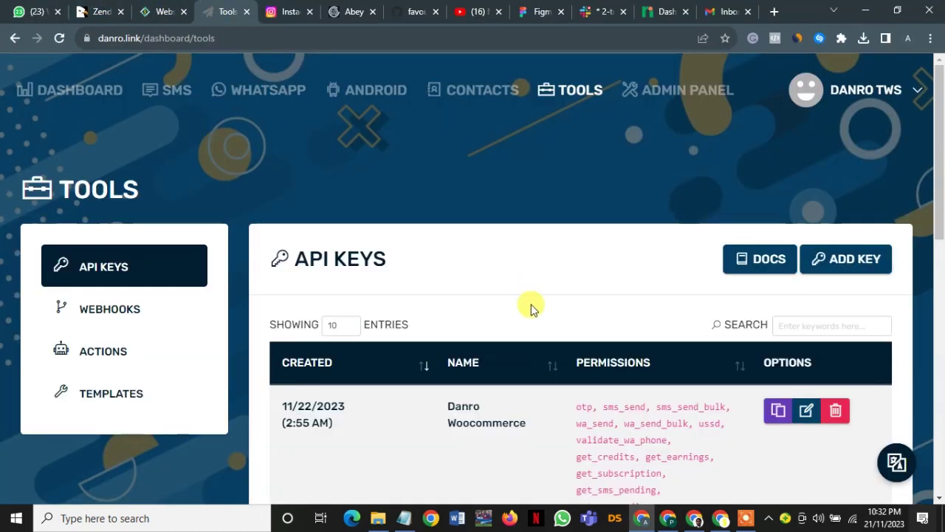
left_click(778, 416)
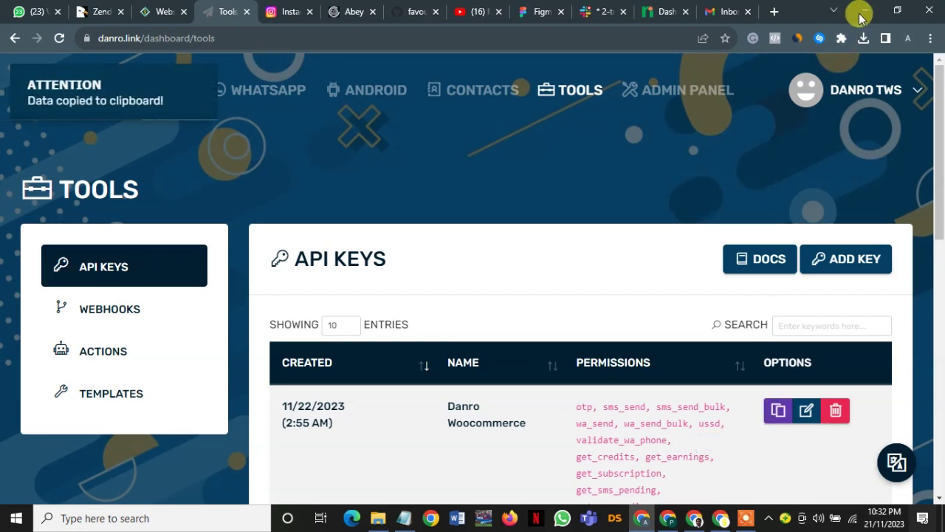
left_click(865, 11)
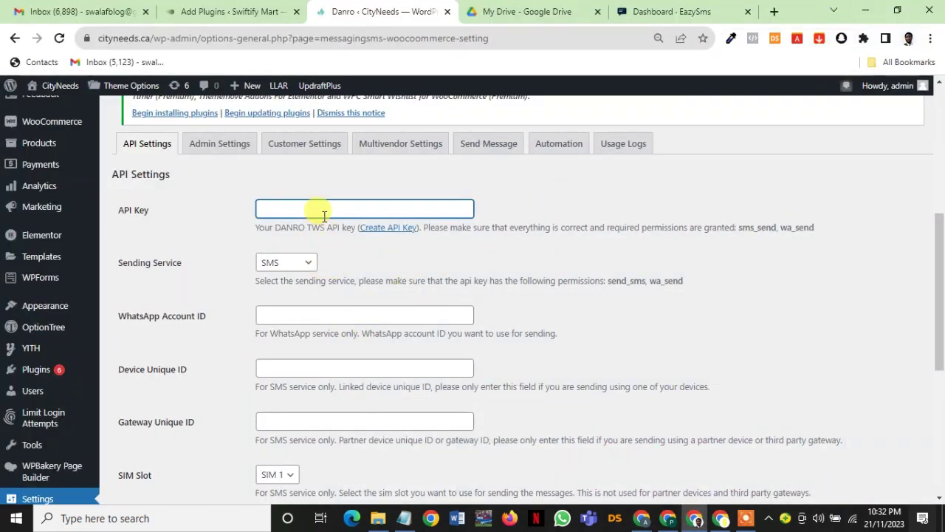
Step: Set the Danro plugin's Sending Service to WhatsApp
left_click(302, 264)
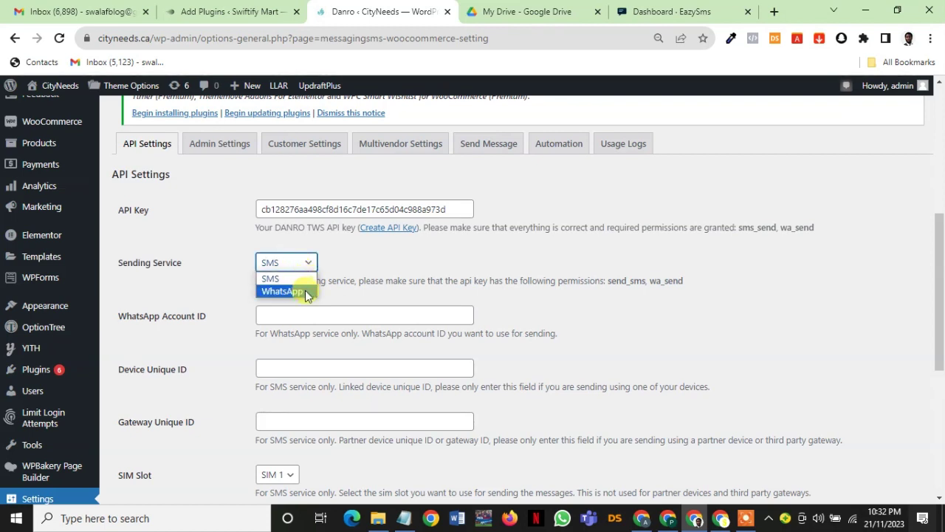
left_click(305, 292)
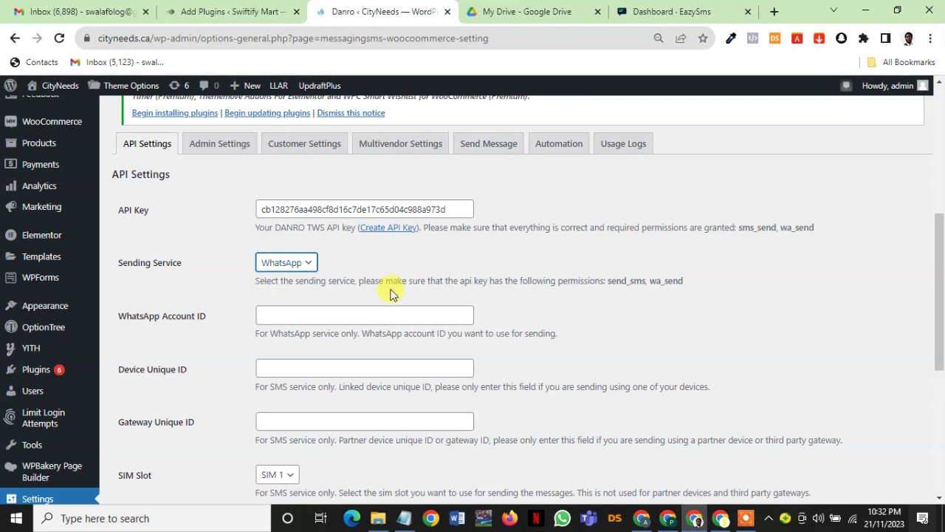
left_click(282, 314)
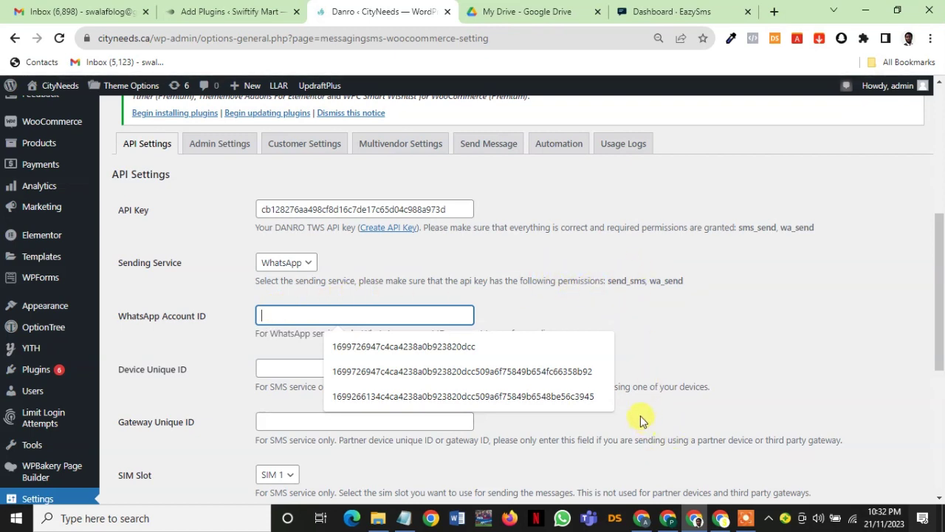
Step: Switch to the danro.link dashboard and open its list of WhatsApp accounts
mouse_move(662, 522)
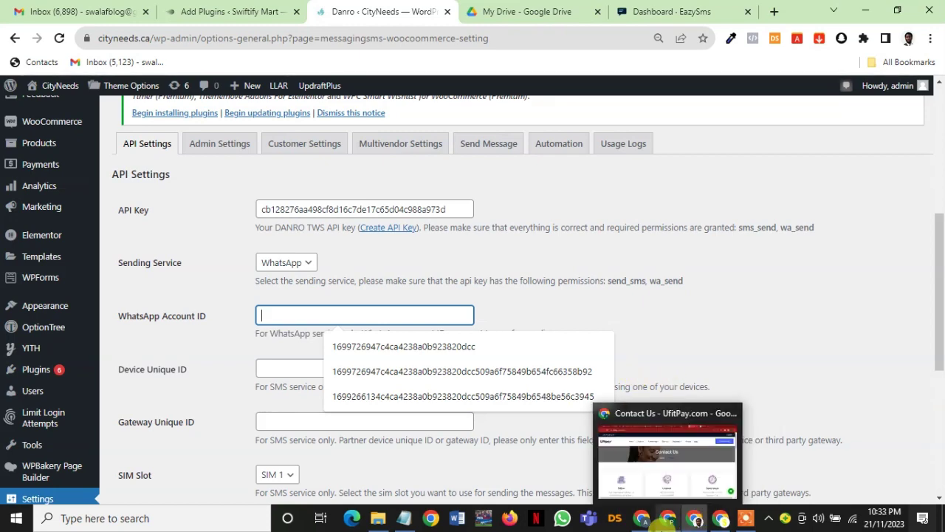
mouse_move(724, 524)
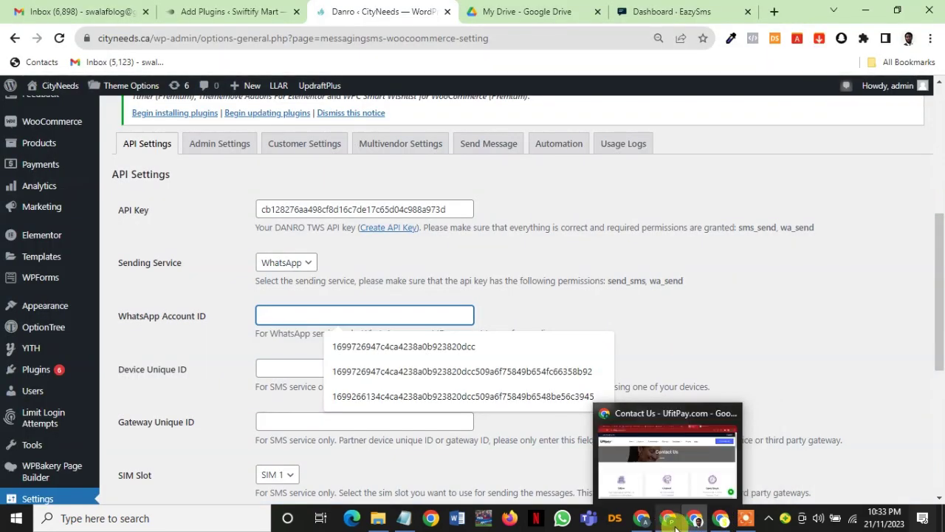
left_click(641, 518)
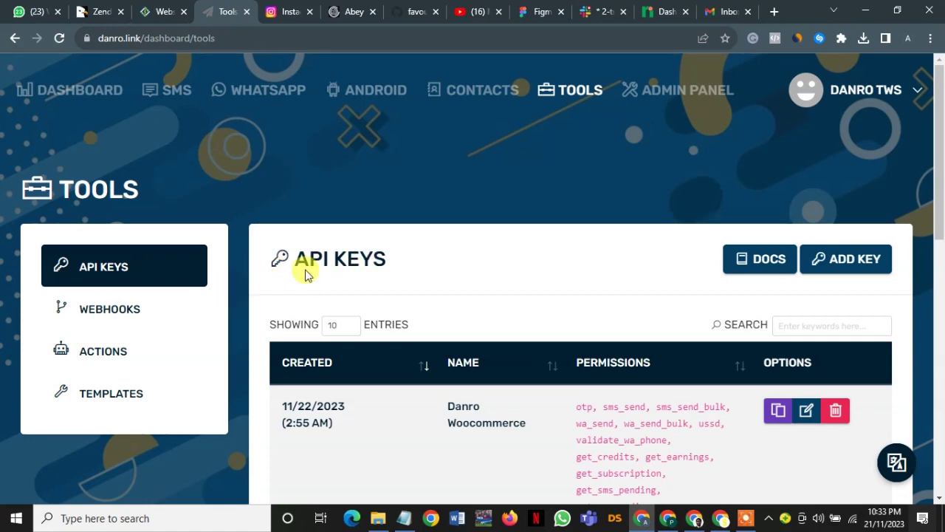
left_click(221, 92)
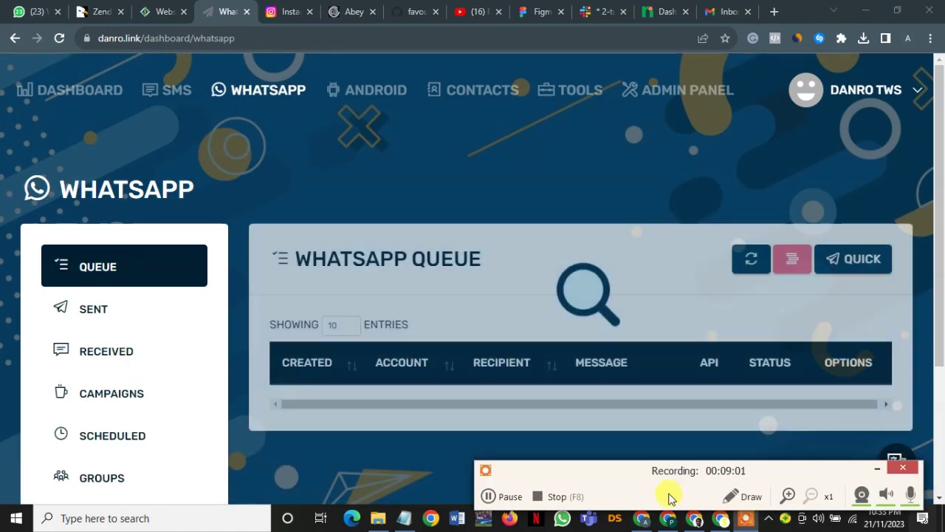
left_click(506, 500)
left_click(492, 495)
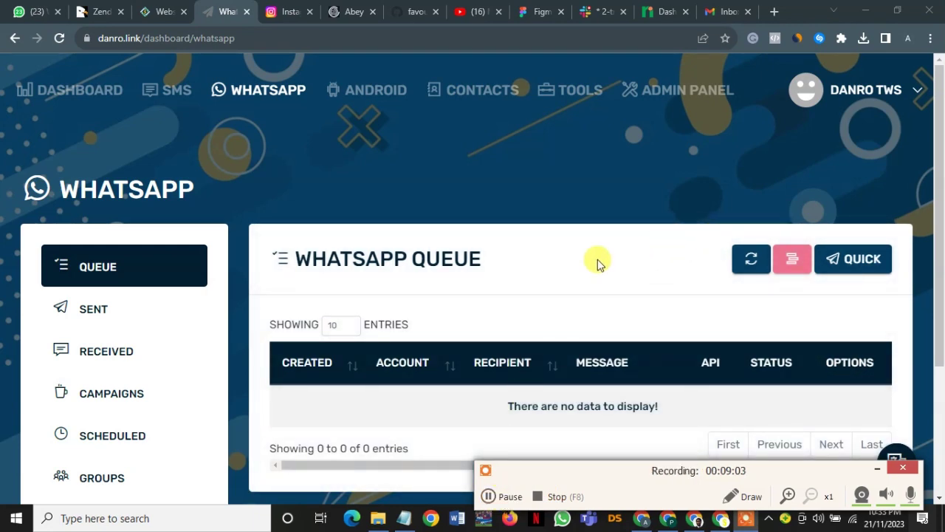
scroll(598, 263, "down", 3)
left_click(116, 336)
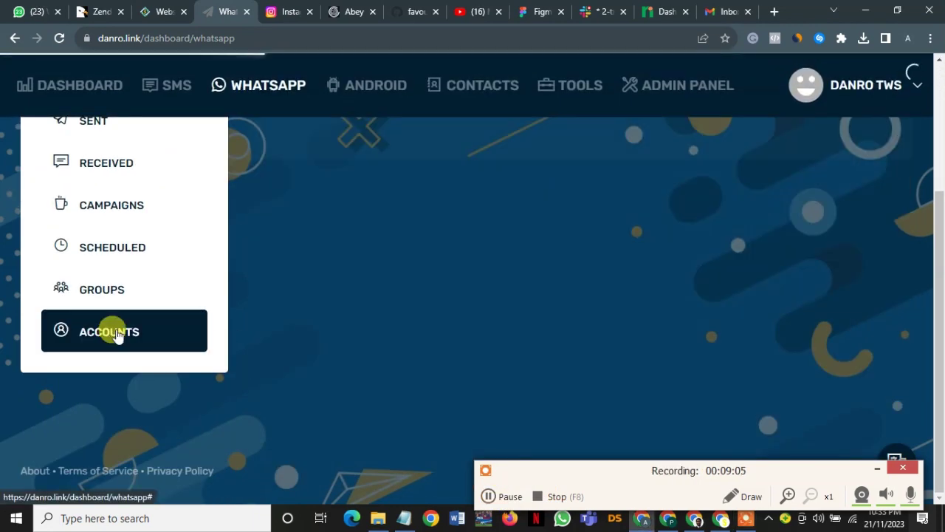
left_click(96, 336)
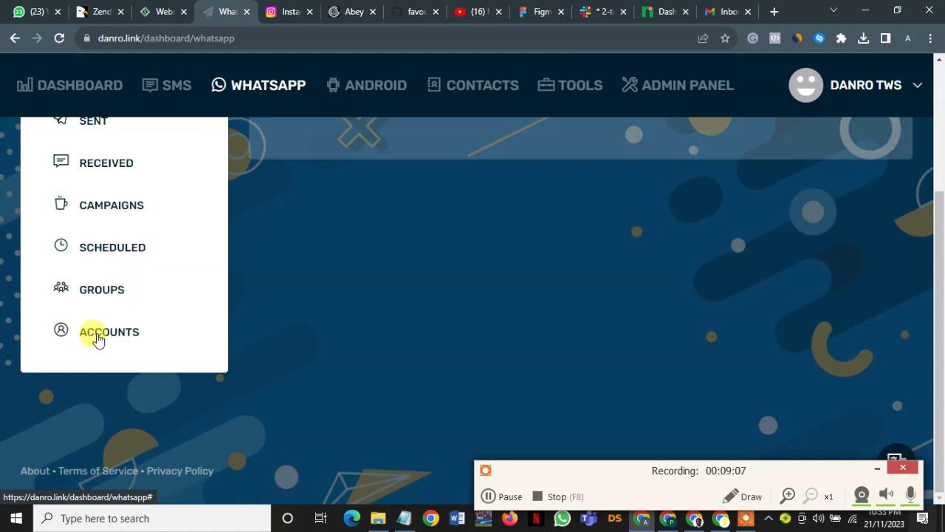
left_click(96, 338)
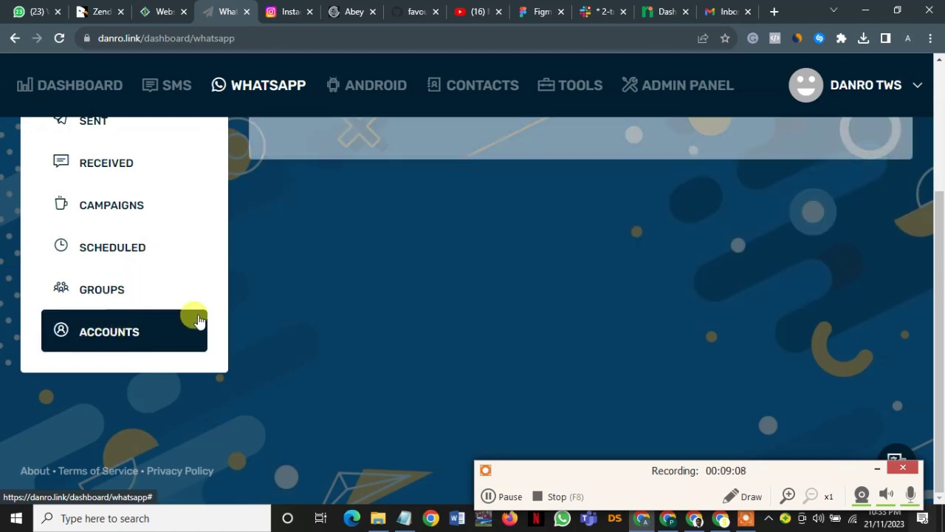
scroll(386, 271, "up", 3)
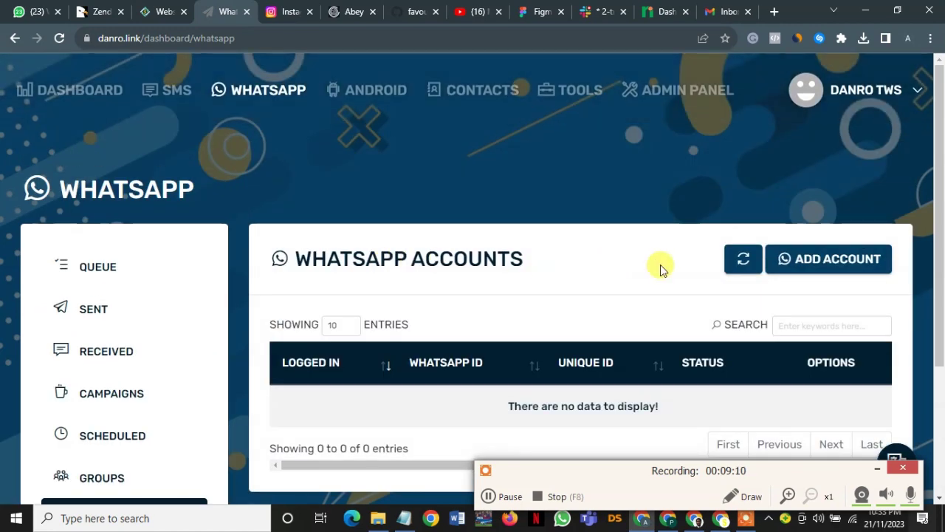
Step: Try to add a WhatsApp account on danro.link by displaying its linking QR code
left_click(805, 264)
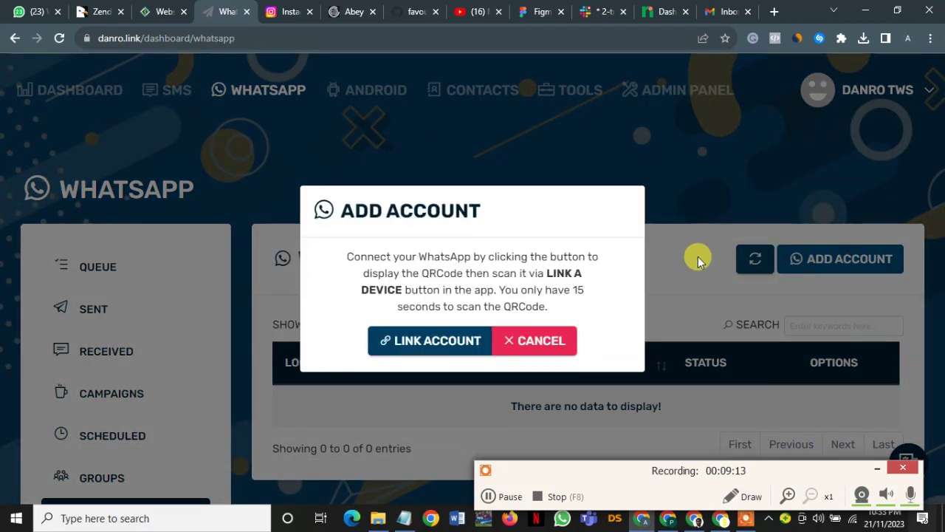
left_click(422, 334)
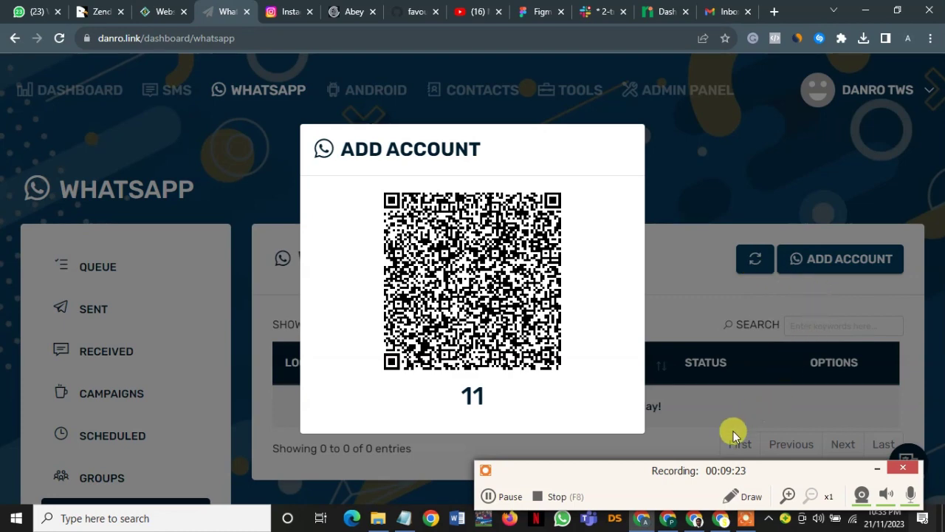
left_click(508, 496)
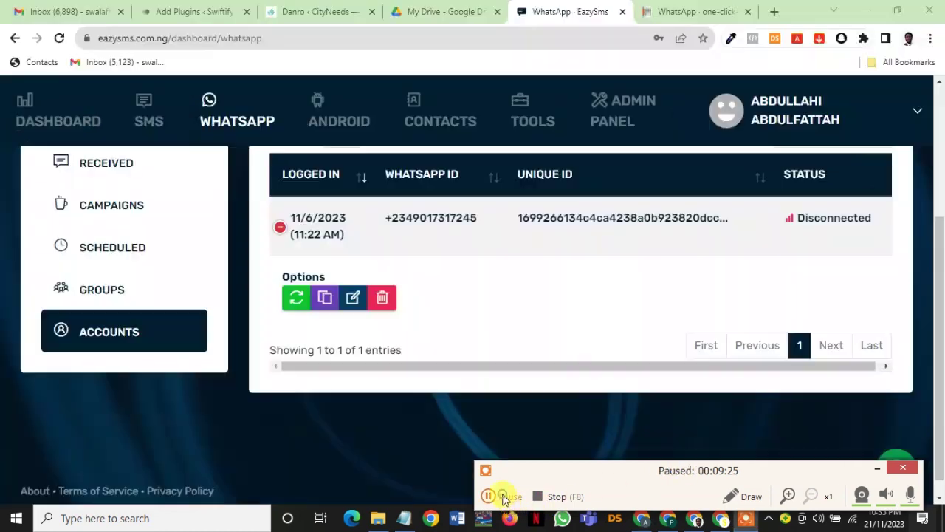
Step: Copy the existing WhatsApp account's unique ID from the EazySms dashboard and paste it into the CityNeeds plugin's WhatsApp Account ID field
left_click(508, 496)
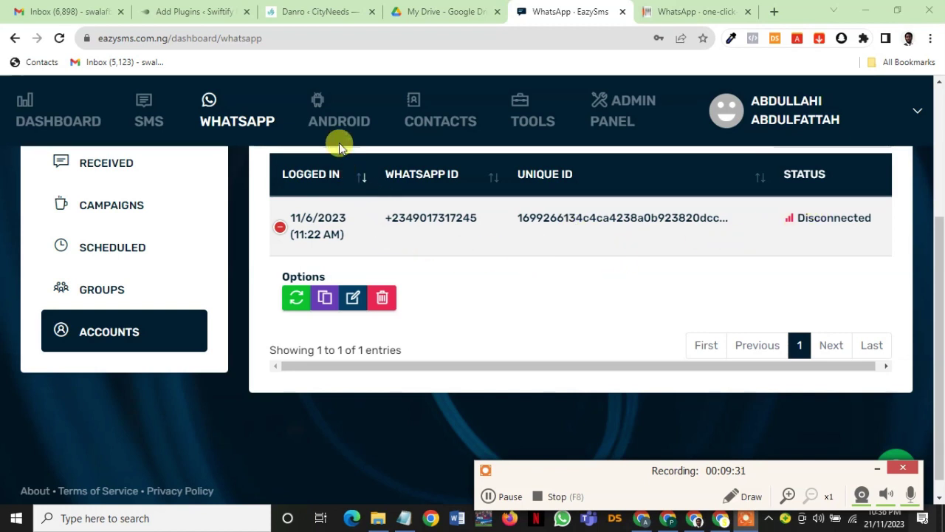
left_click(201, 5)
scroll(194, 243, "down", 2)
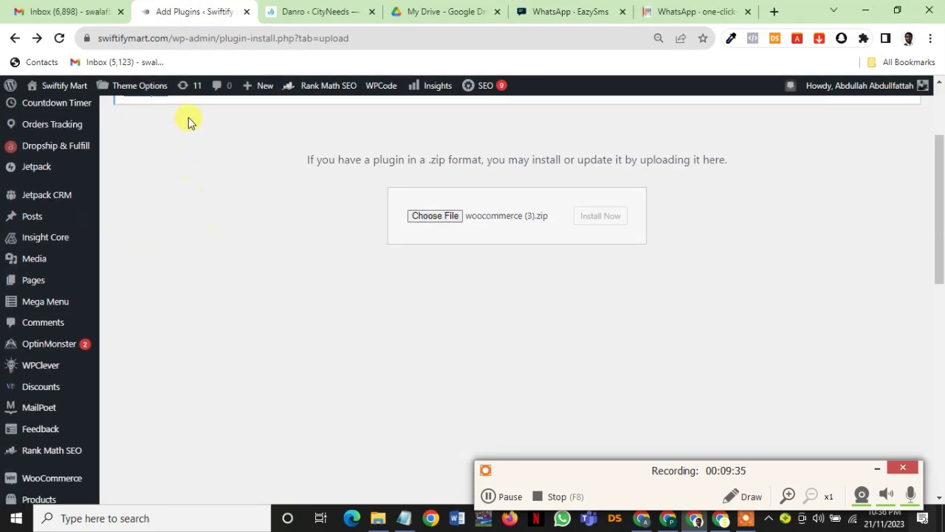
left_click(345, 11)
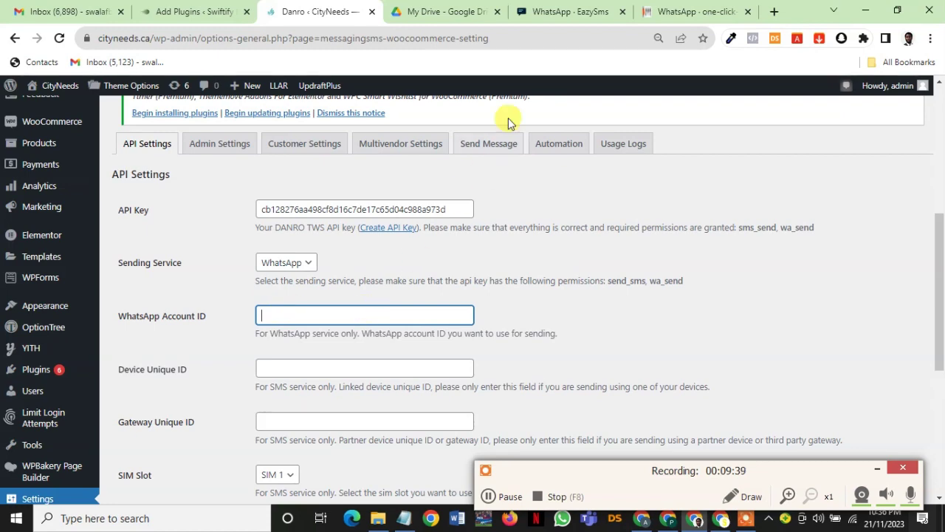
left_click(558, 8)
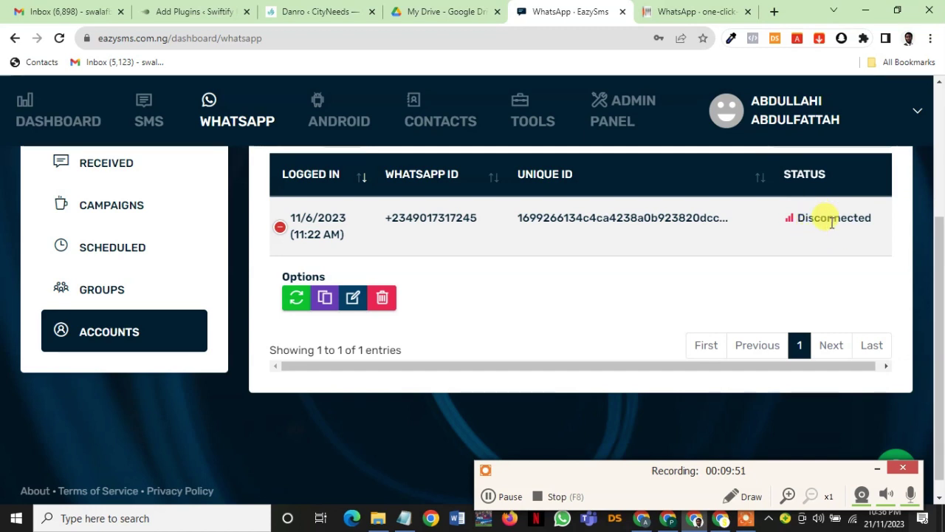
left_click(323, 299)
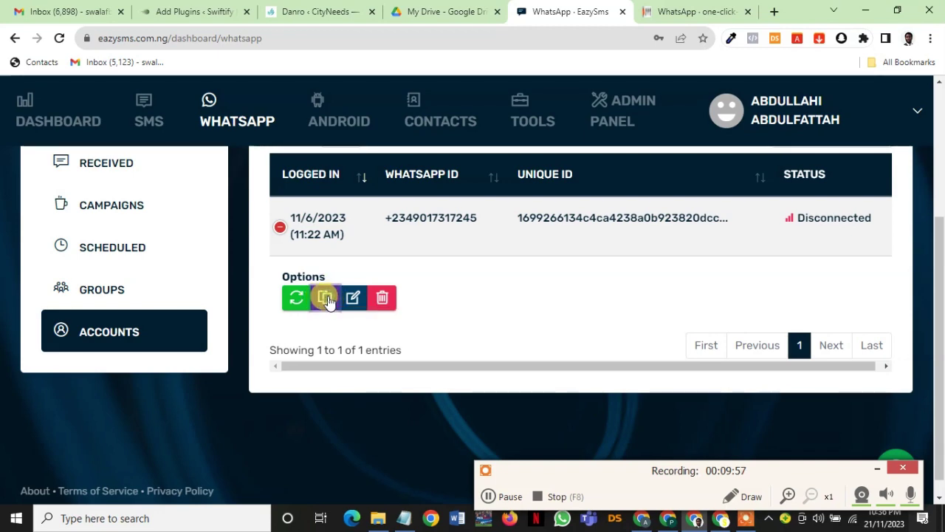
left_click(306, 14)
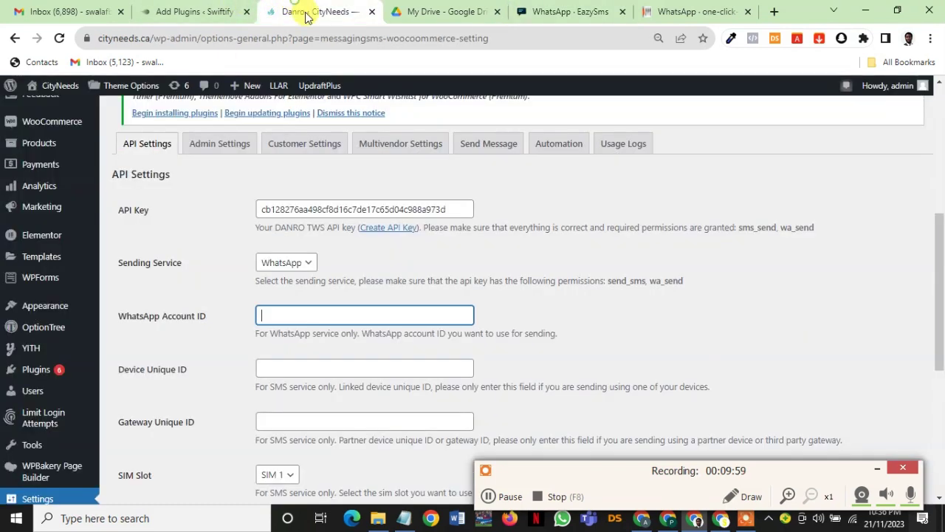
key("ctrl+v")
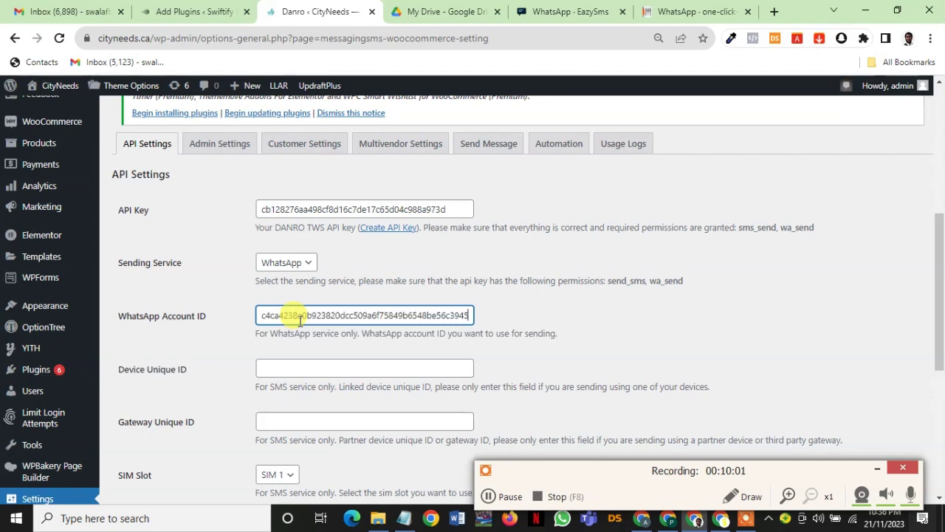
Step: Save the changes to the plugin's API settings
scroll(421, 309, "down", 2)
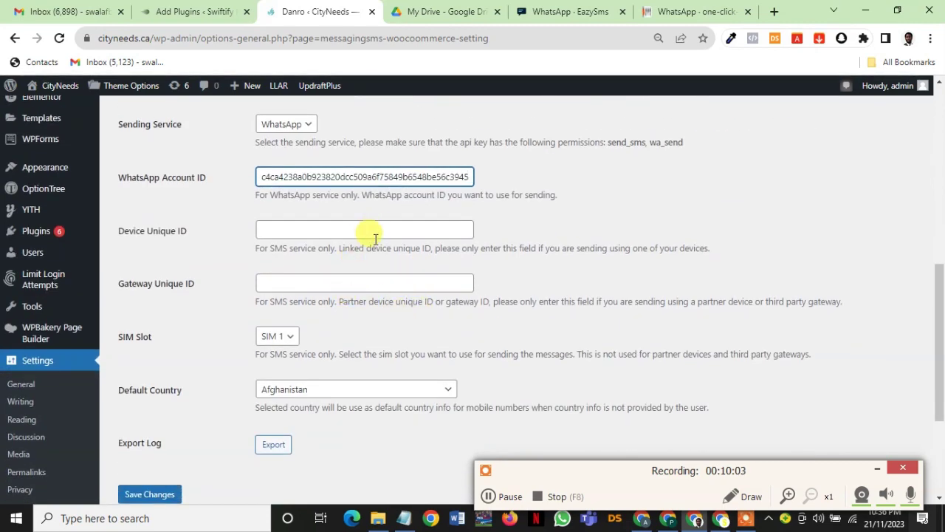
left_click(150, 497)
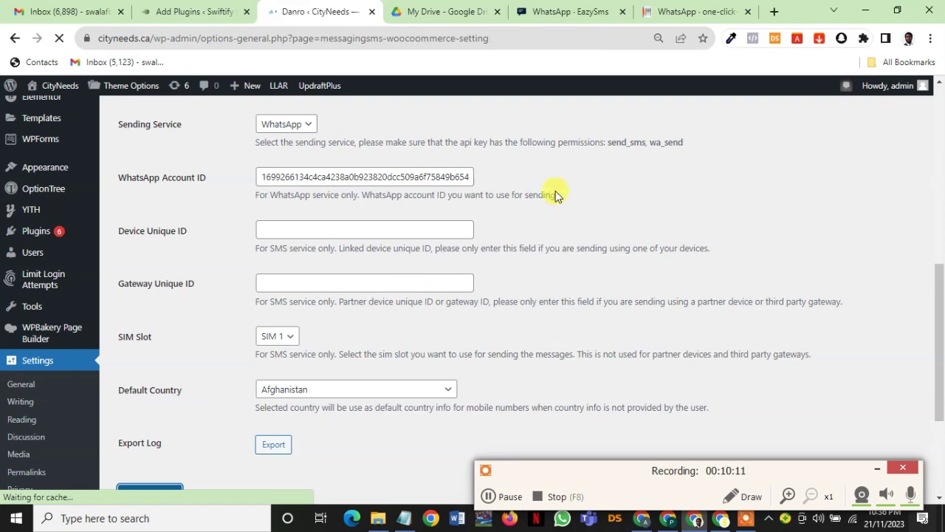
scroll(572, 199, "down", 6)
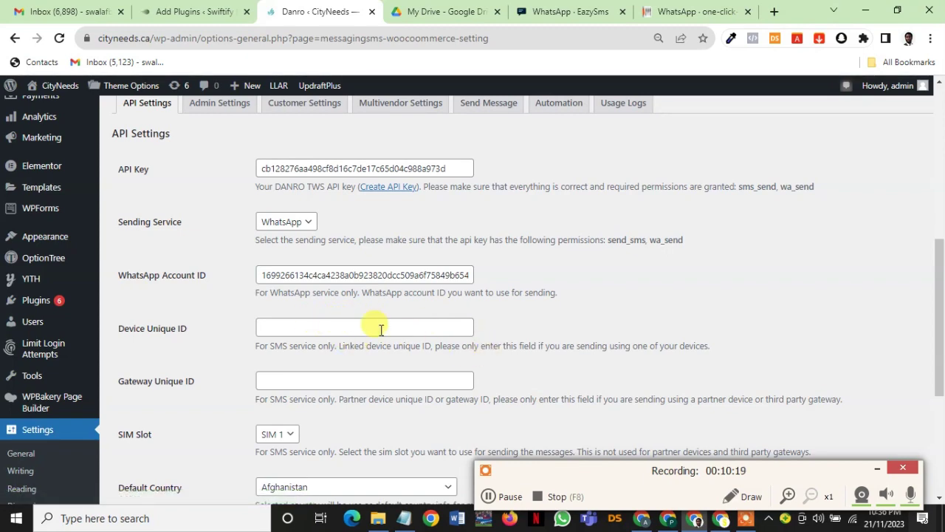
Step: Copy the Samsung SM-A205F's unique ID from the EazySms Android devices list and paste it into the plugin's Device Unique ID field
left_click(565, 11)
scroll(347, 254, "up", 3)
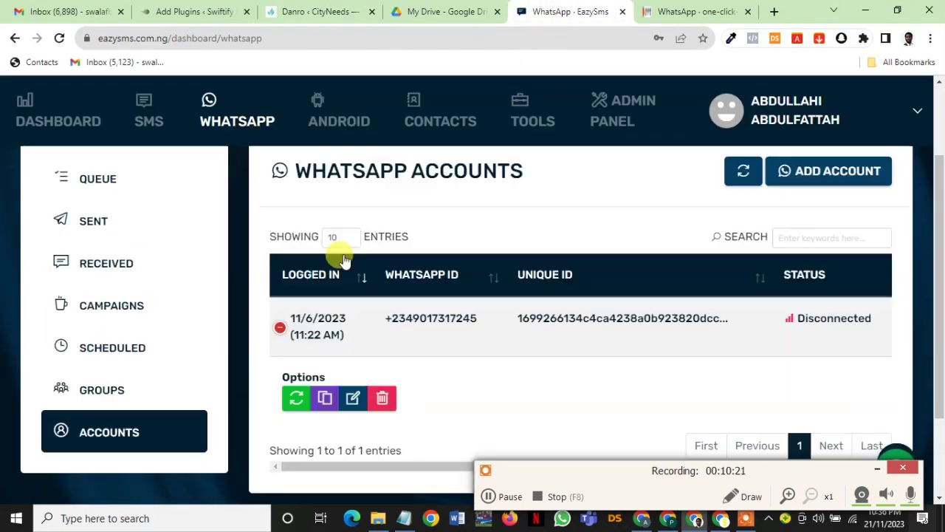
left_click(172, 129)
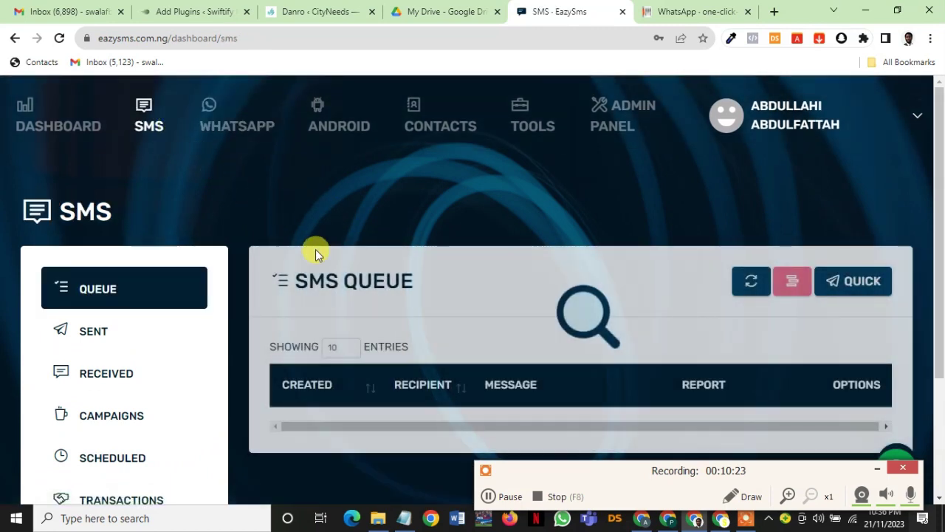
scroll(110, 325, "down", 3)
scroll(185, 236, "up", 2)
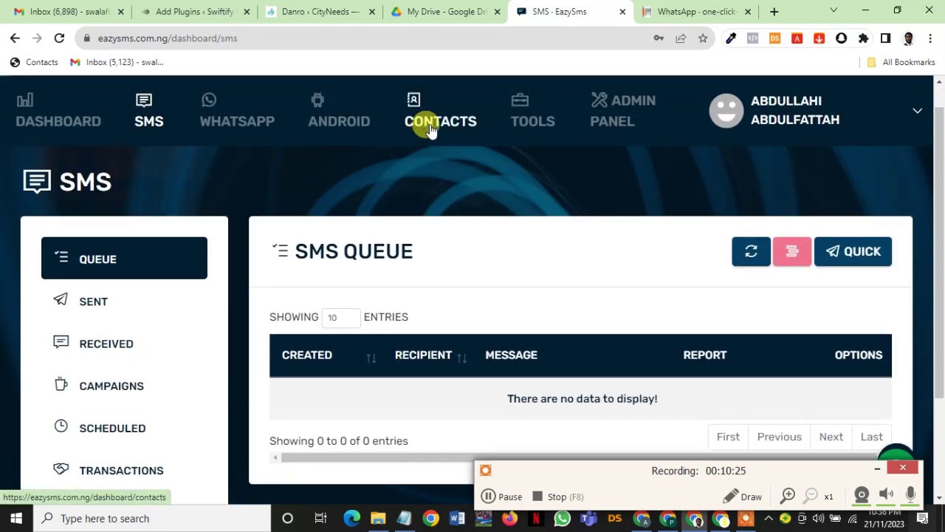
left_click(318, 118)
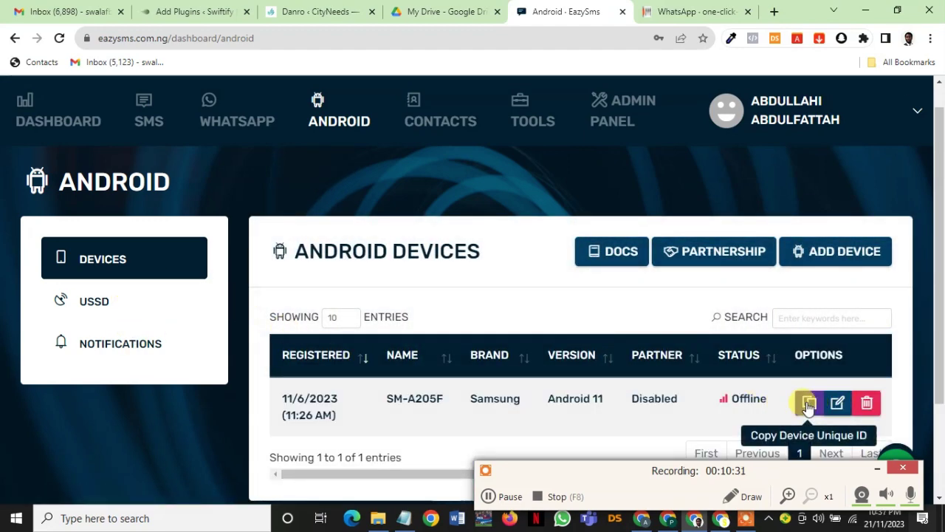
left_click(808, 403)
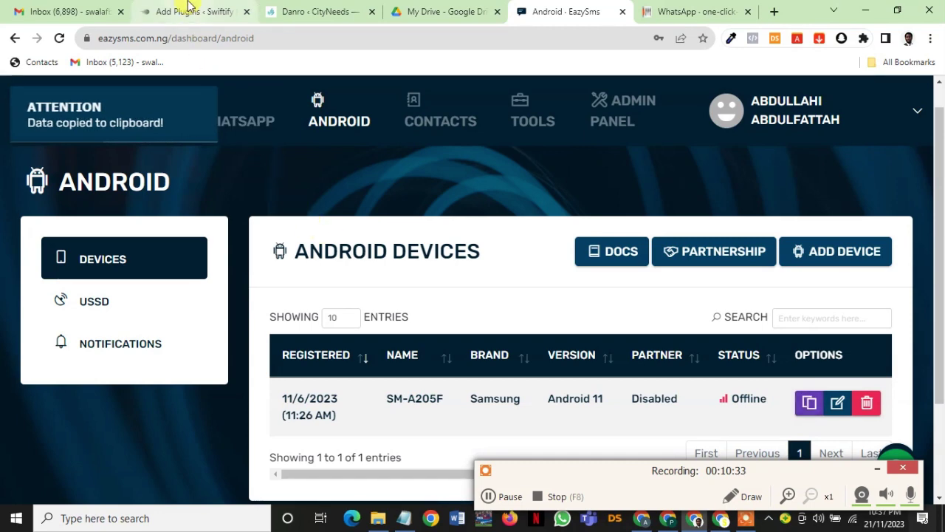
left_click(313, 11)
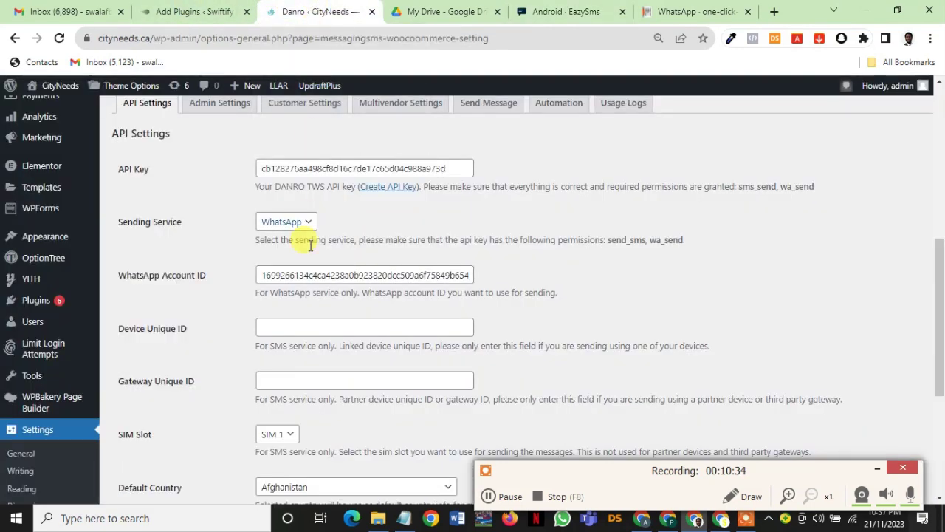
left_click(303, 332)
key("ctrl+v")
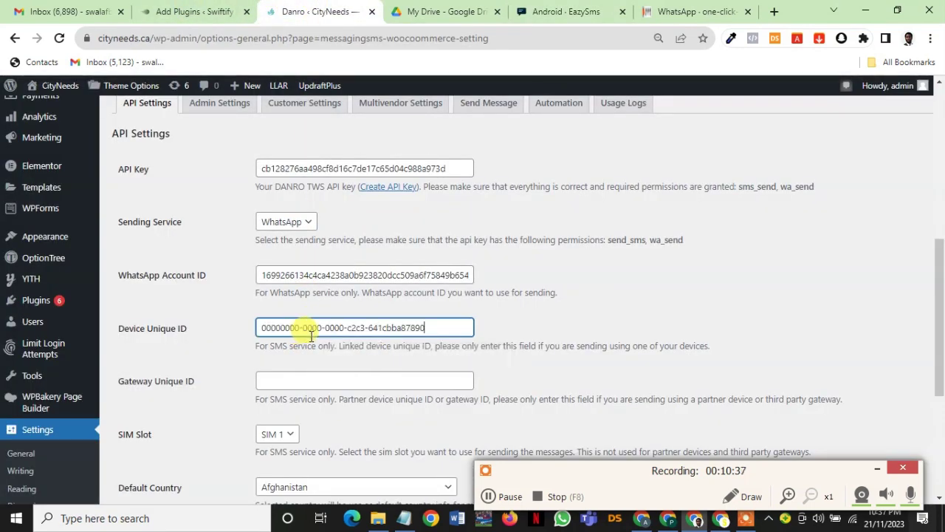
Step: Change the plugin's Sending Service from WhatsApp to SMS
left_click(292, 379)
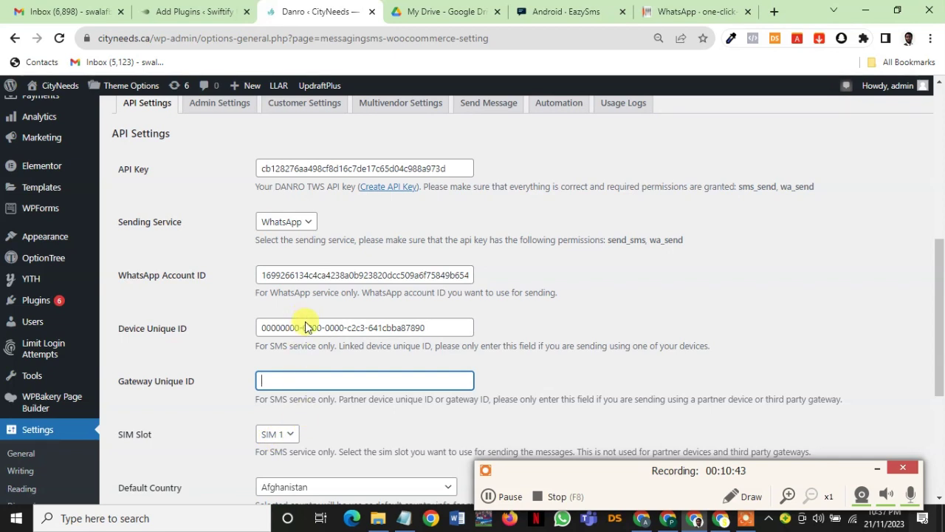
left_click(292, 222)
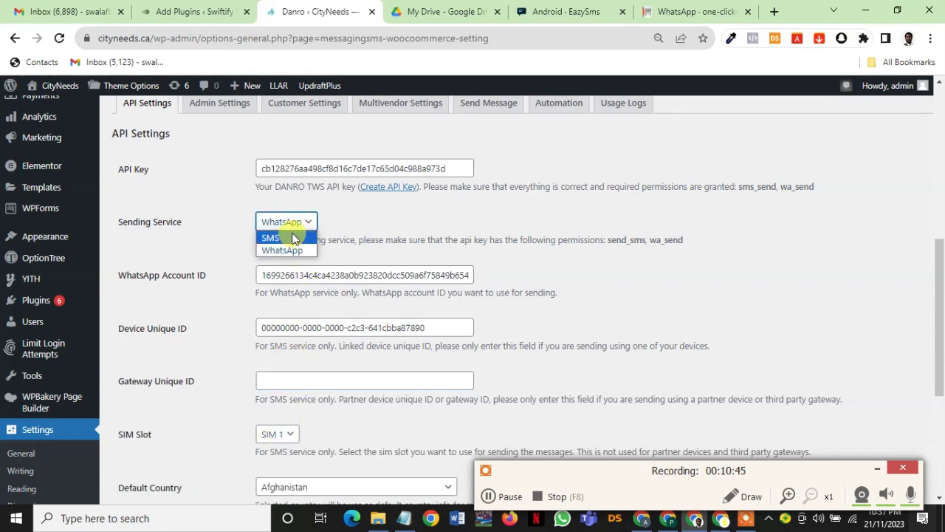
left_click(294, 238)
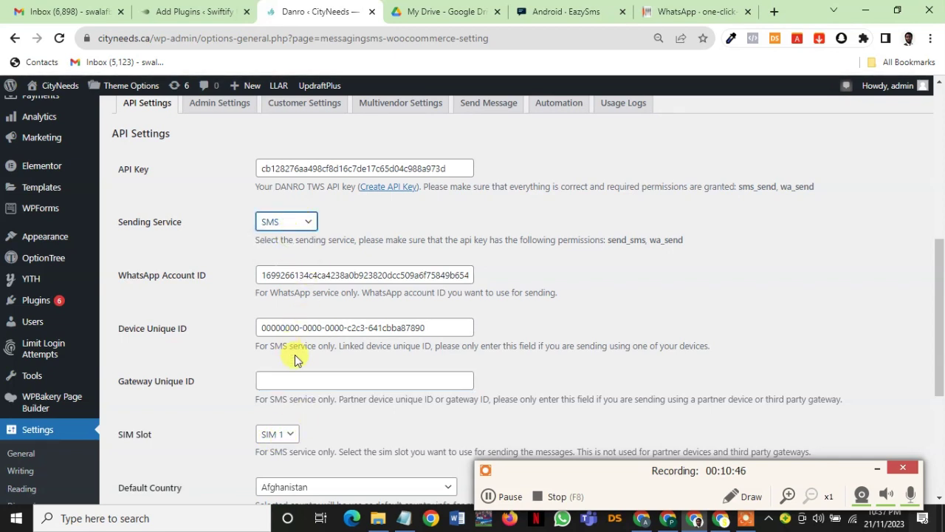
Step: Clear the Device Unique ID, set the Sending Service to WhatsApp and save the API settings
left_click(318, 326)
key("ctrl+a")
key("BackSpace")
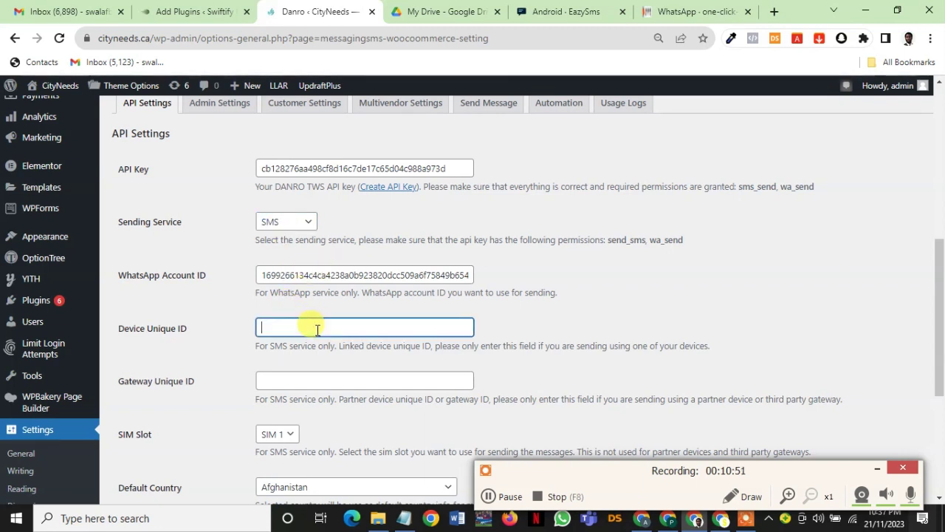
left_click(267, 220)
left_click(279, 237)
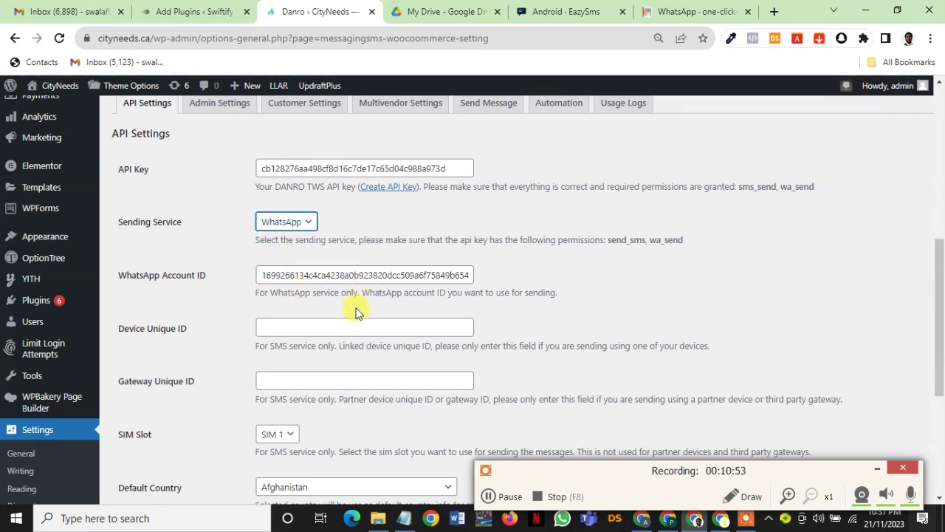
scroll(356, 312, "down", 2)
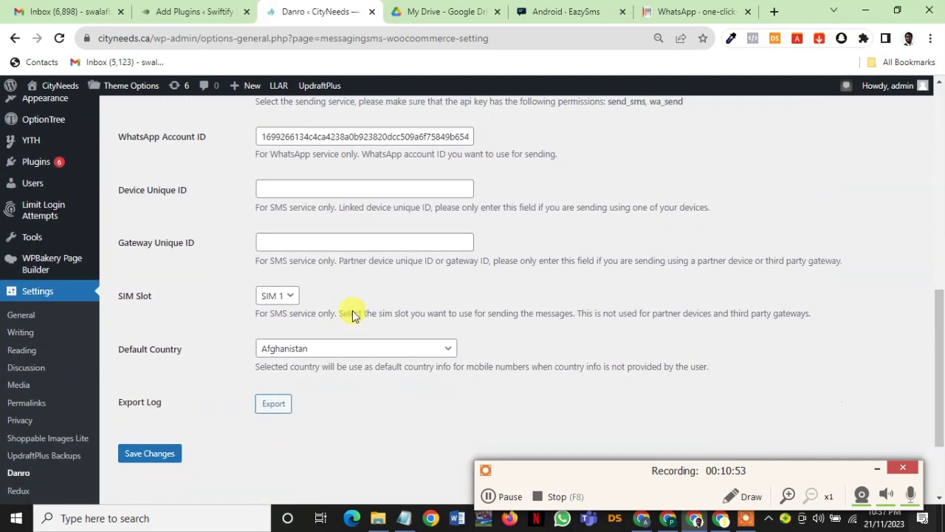
left_click(167, 457)
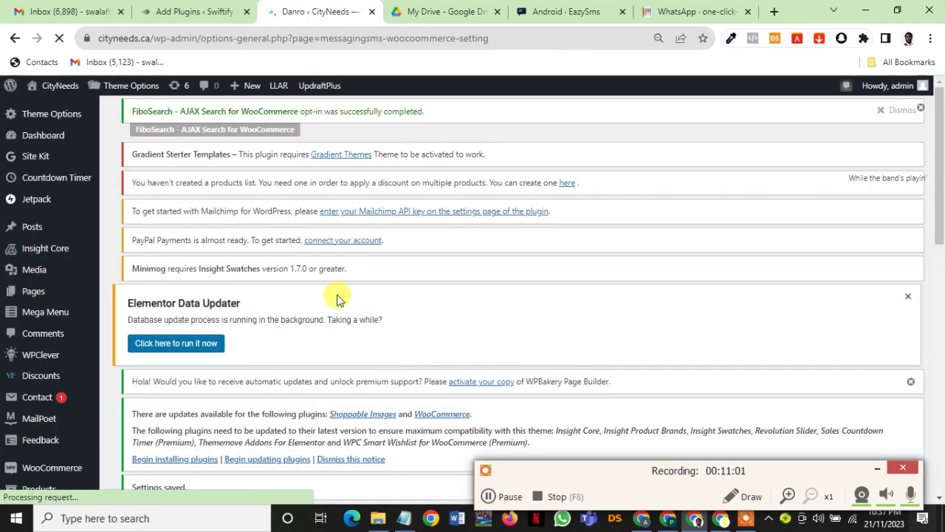
Step: In the admin settings, enable suborder SMS notifications and also notify on Pending, Completed, Cancelled, Refunded, Failed and Low stock product
scroll(338, 299, "down", 6)
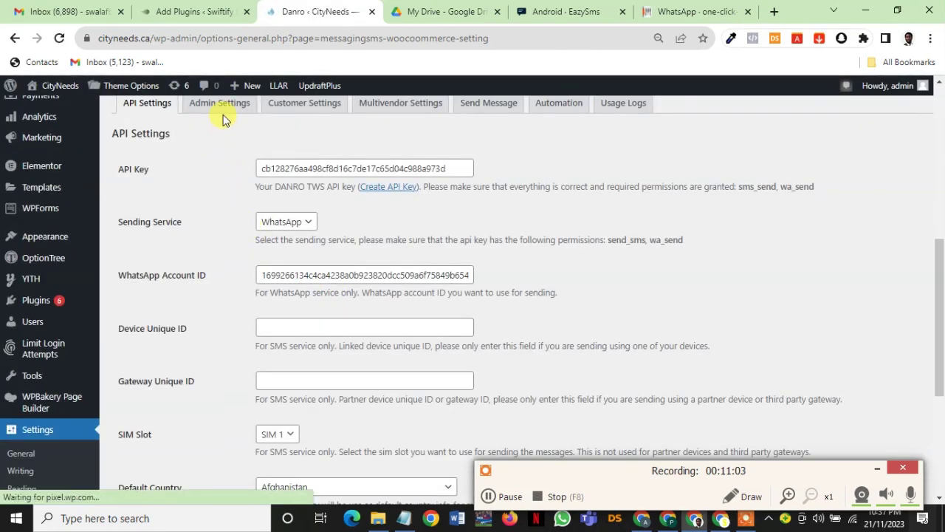
left_click(223, 111)
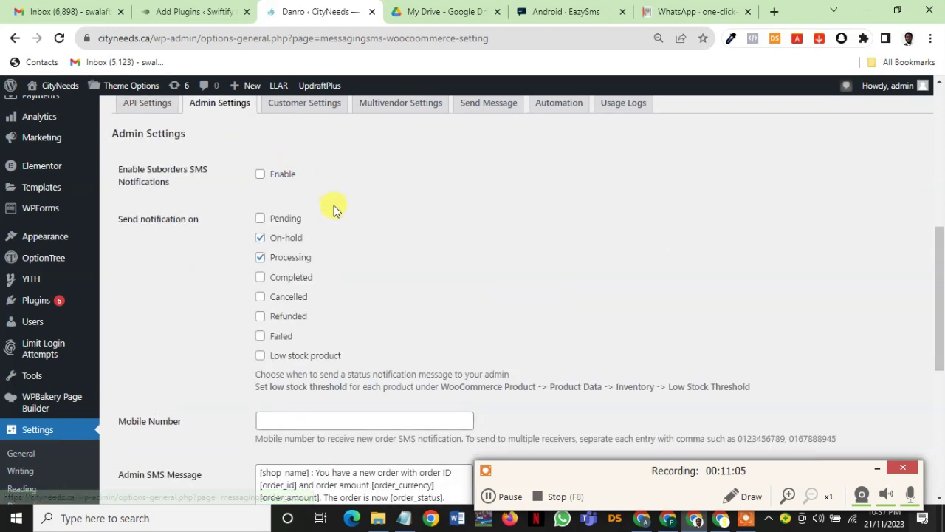
left_click(261, 175)
left_click(260, 236)
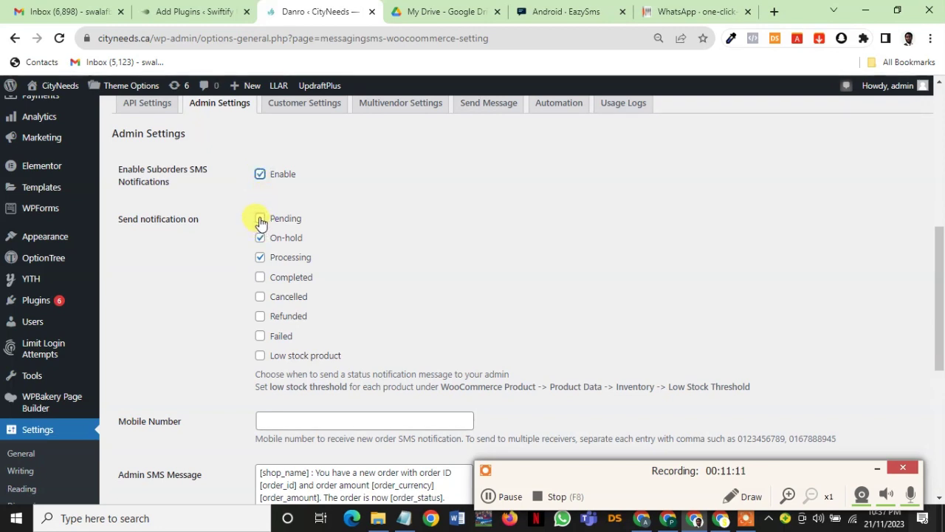
left_click(260, 220)
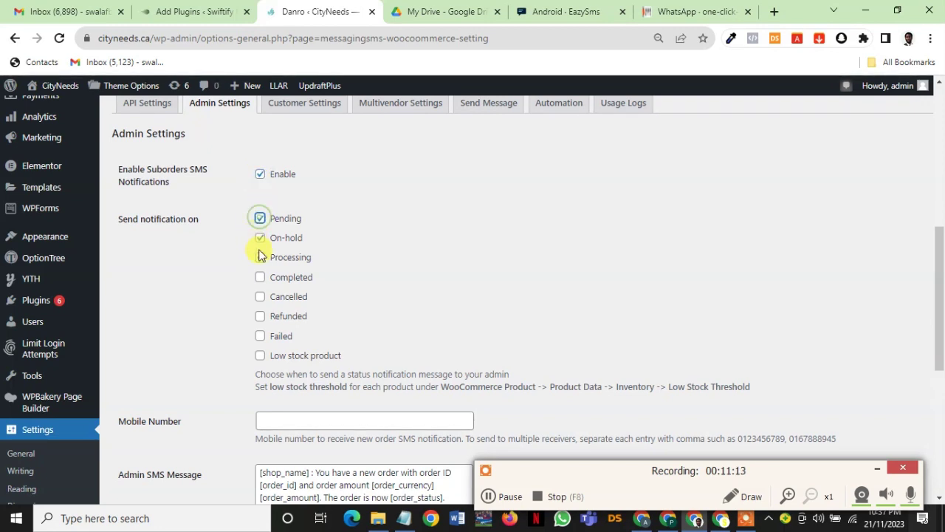
left_click(260, 279)
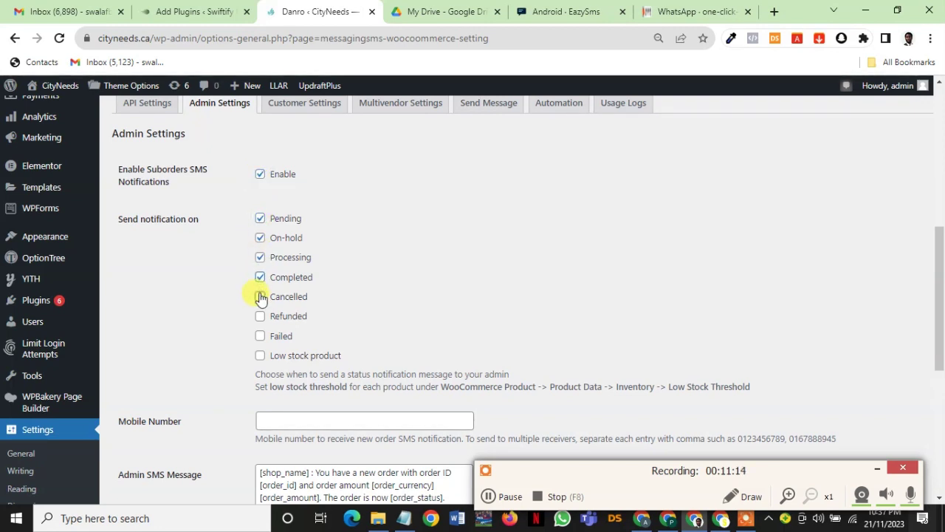
left_click(260, 356)
Step: Enter the admin's mobile number with a leading plus sign for order notifications and save the admin settings
scroll(352, 213, "down", 2)
left_click(407, 283)
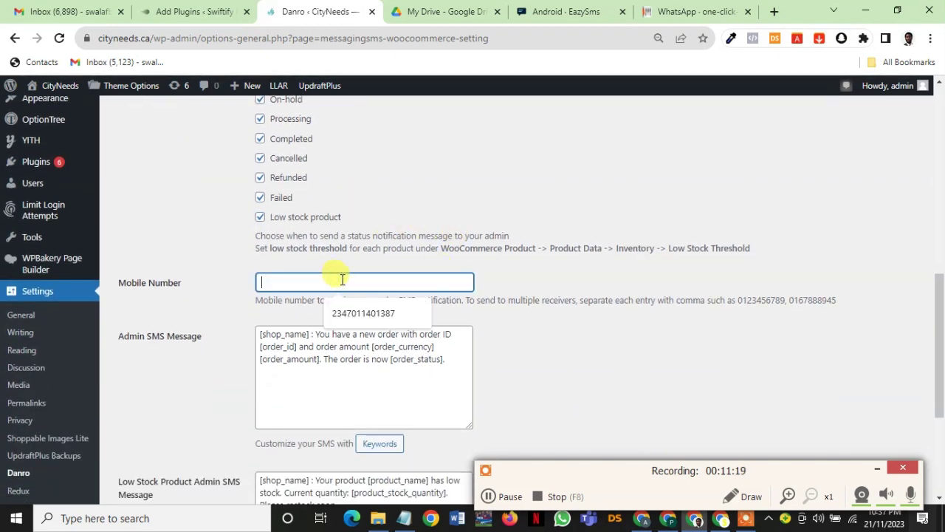
left_click(362, 310)
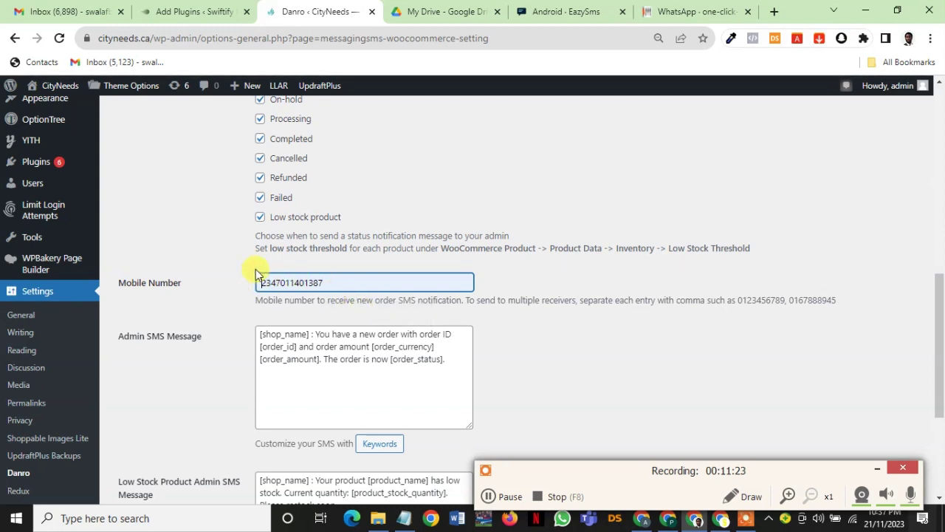
left_click(256, 273)
type("+")
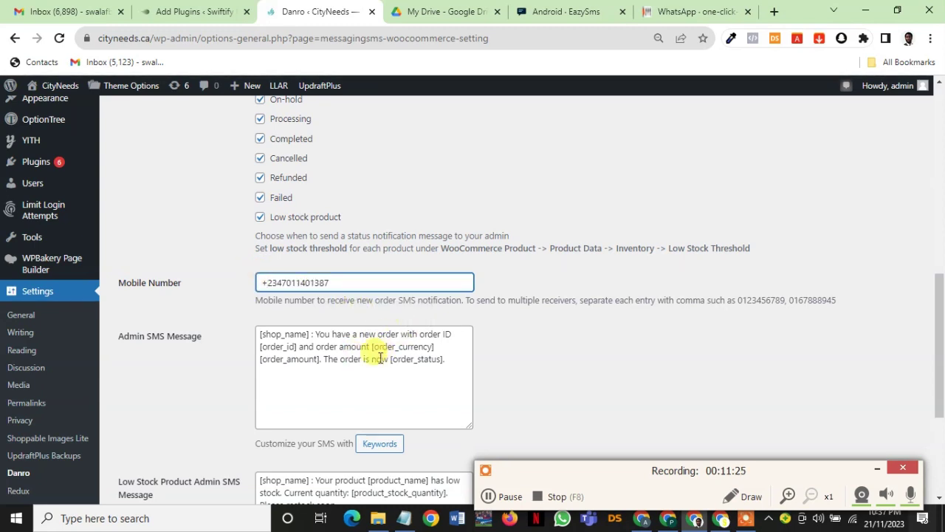
scroll(344, 374, "down", 2)
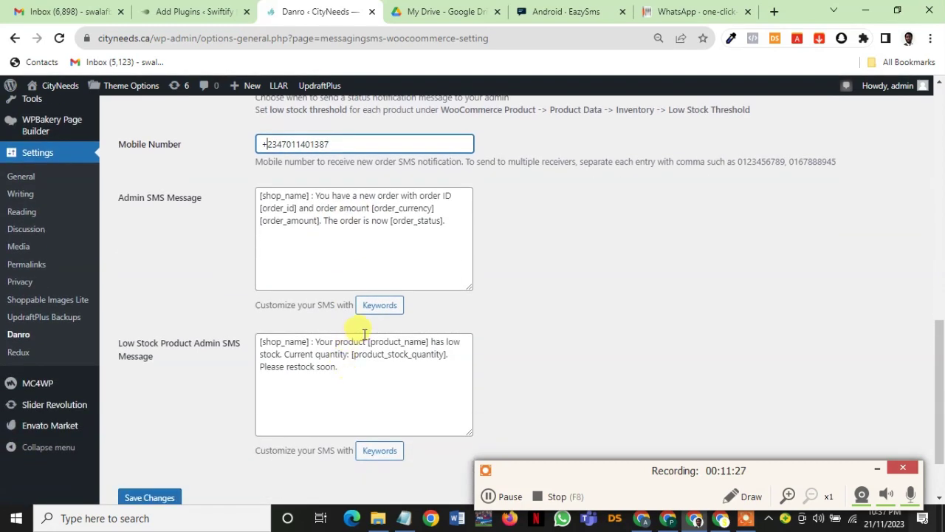
scroll(364, 334, "down", 1)
left_click(151, 414)
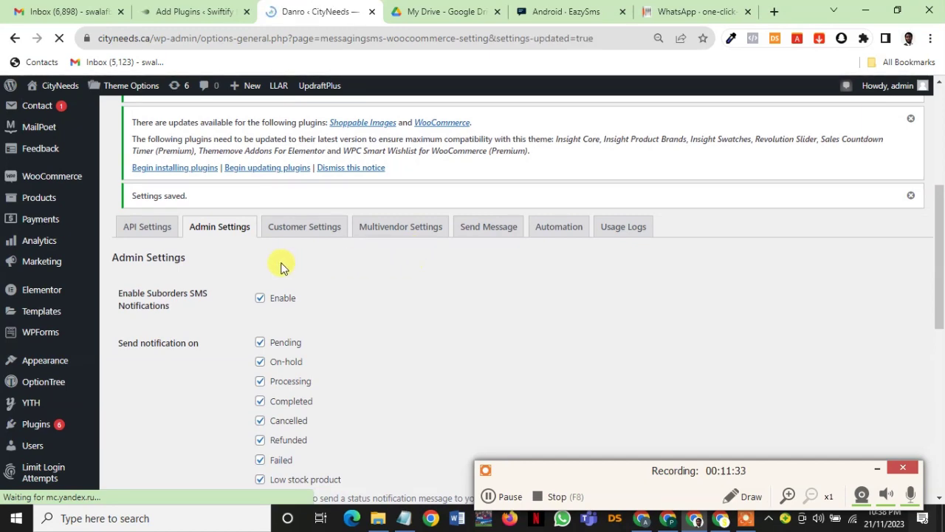
Step: In the customer settings, turn on the remaining order-status notifications, including Pending and Cancelled, and save the changes
left_click(238, 233)
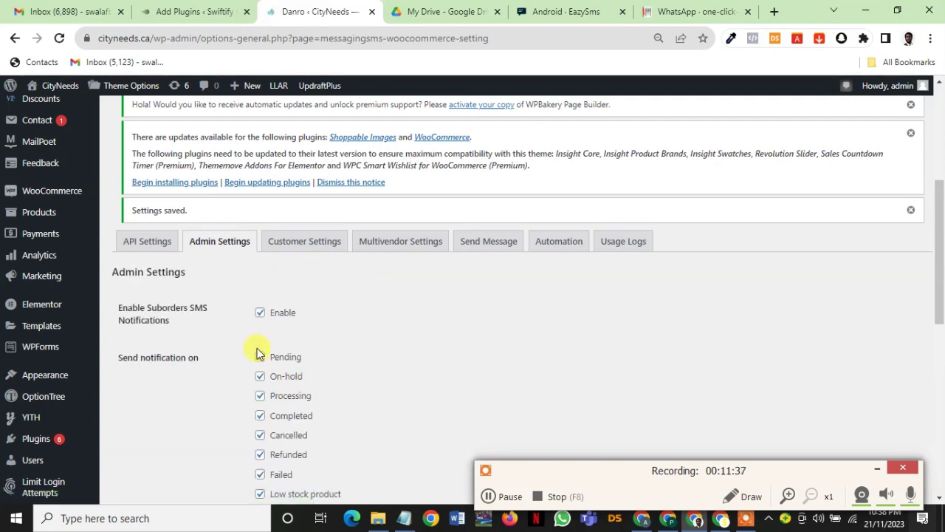
left_click(312, 239)
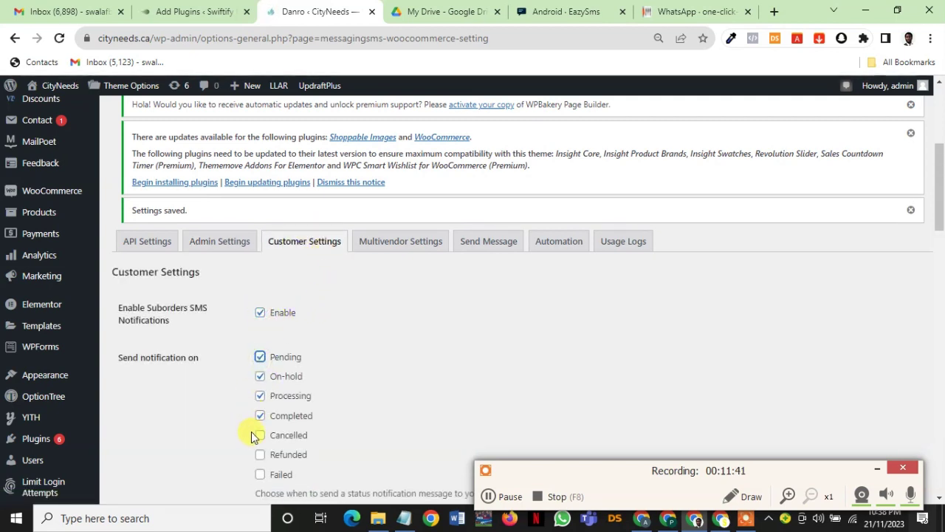
scroll(260, 436, "down", 2)
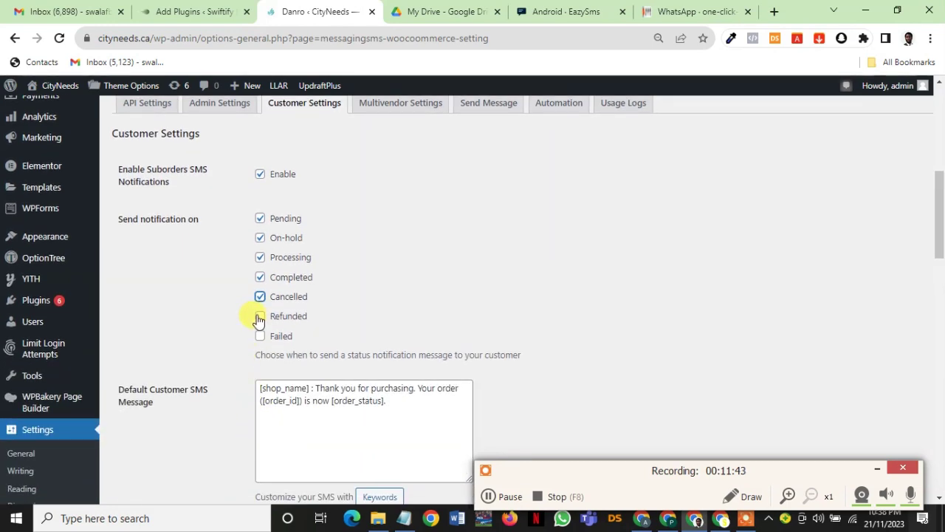
scroll(260, 344, "down", 13)
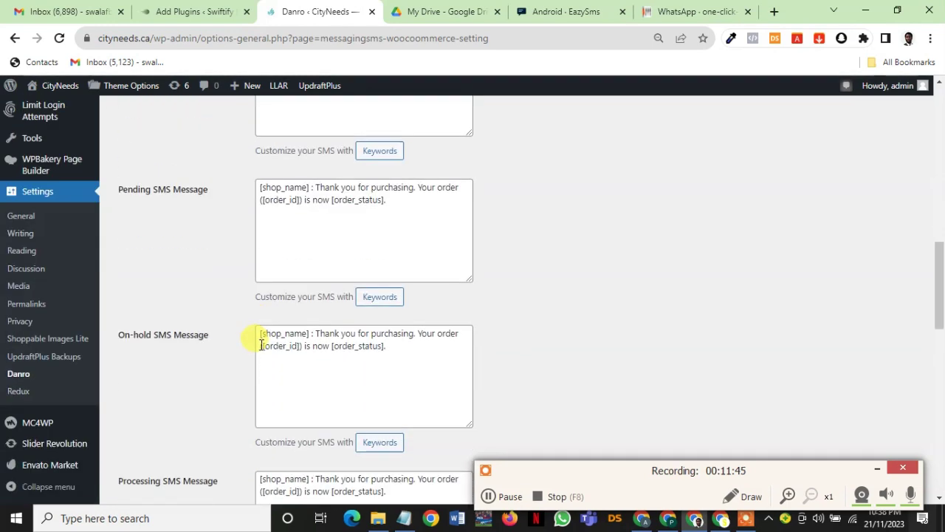
scroll(186, 441, "down", 3)
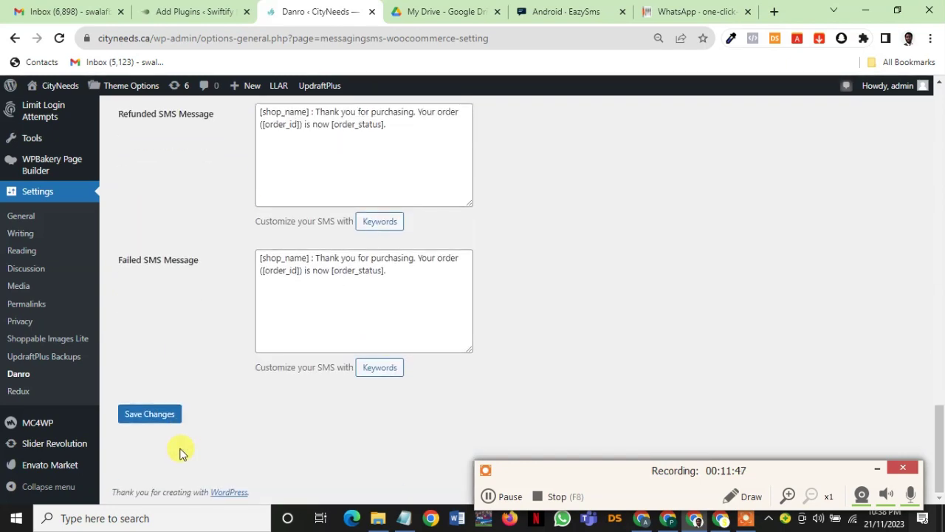
left_click(153, 418)
Step: In the multivendor settings, enable vendor SMS notifications and also send them on Pending, On-hold, Cancelled, Refunded and Failed
scroll(316, 289, "up", 15)
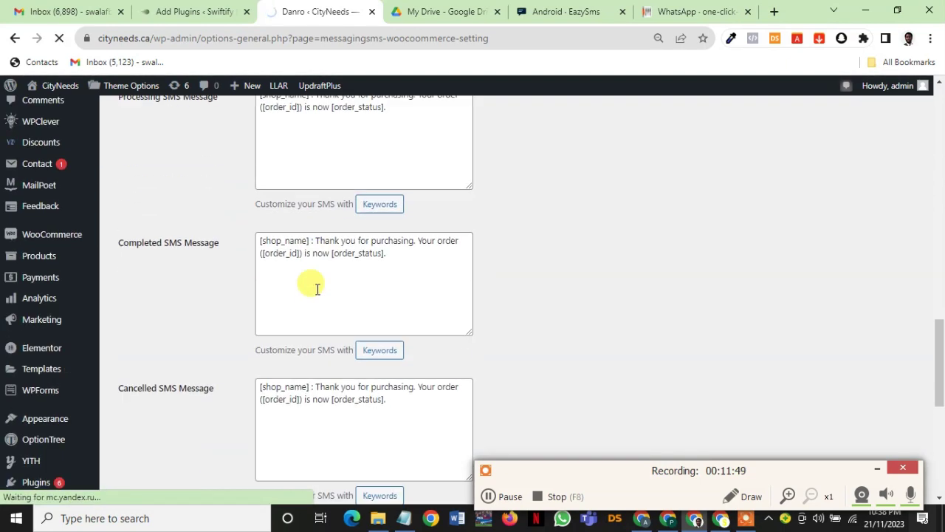
scroll(329, 289, "up", 3)
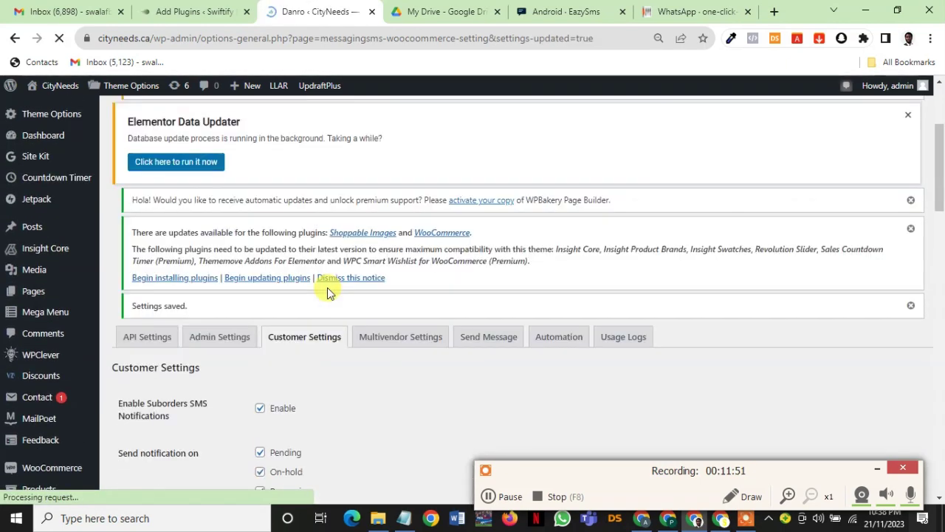
left_click(391, 337)
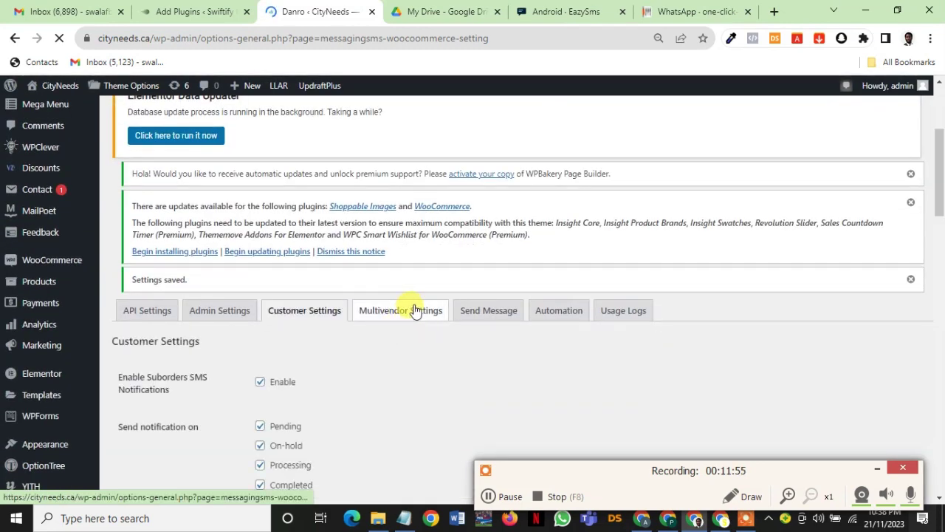
left_click(412, 312)
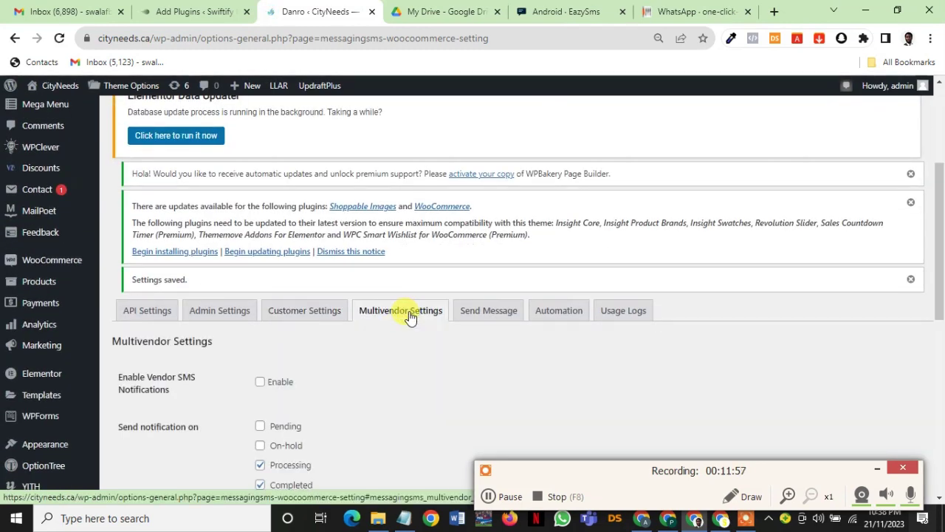
left_click(260, 381)
left_click(260, 426)
left_click(260, 445)
scroll(288, 446, "down", 1)
scroll(288, 446, "down", 1)
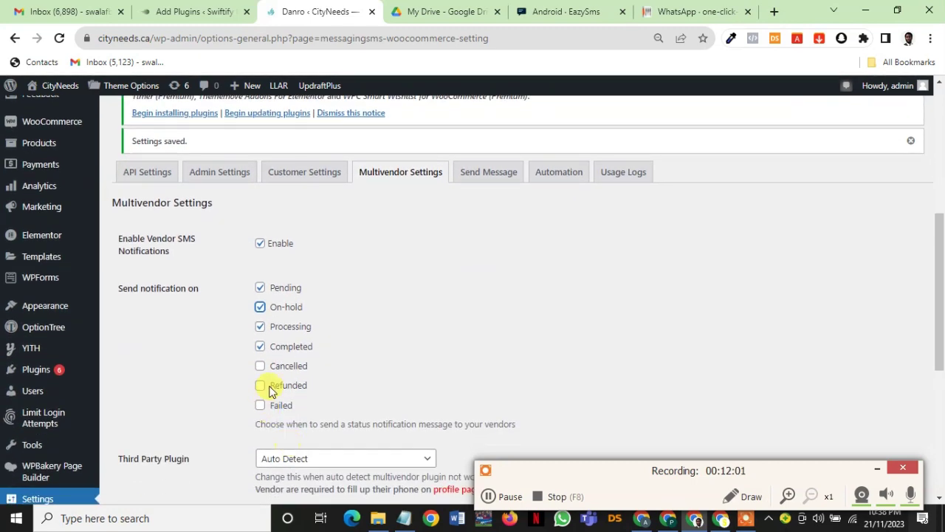
left_click(260, 366)
left_click(260, 385)
scroll(373, 371, "down", 3)
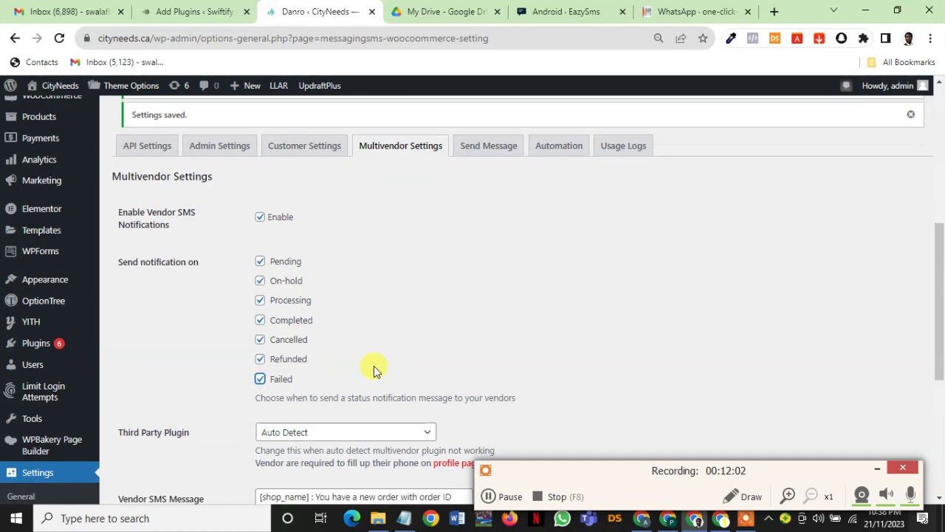
Step: Save the multivendor settings and review the reloaded vendor notification options
left_click(150, 471)
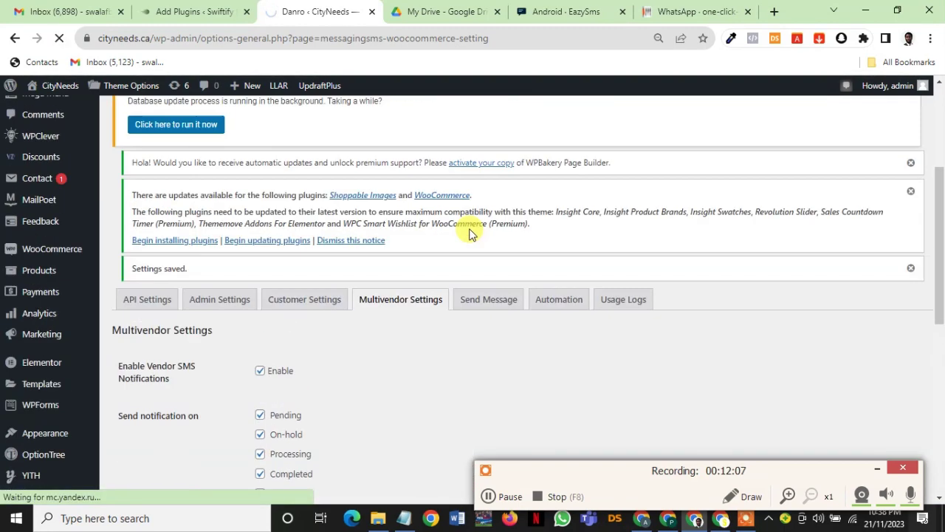
scroll(783, 186, "up", 3)
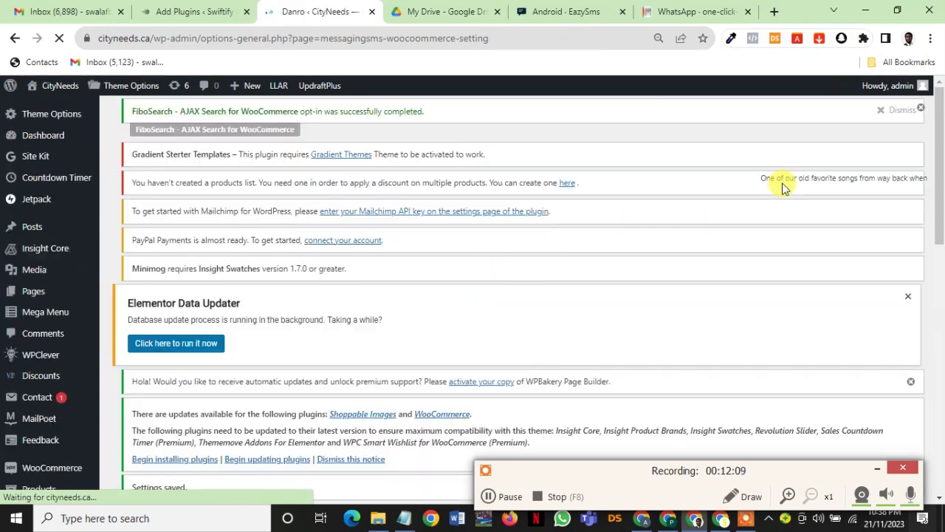
scroll(599, 240, "down", 6)
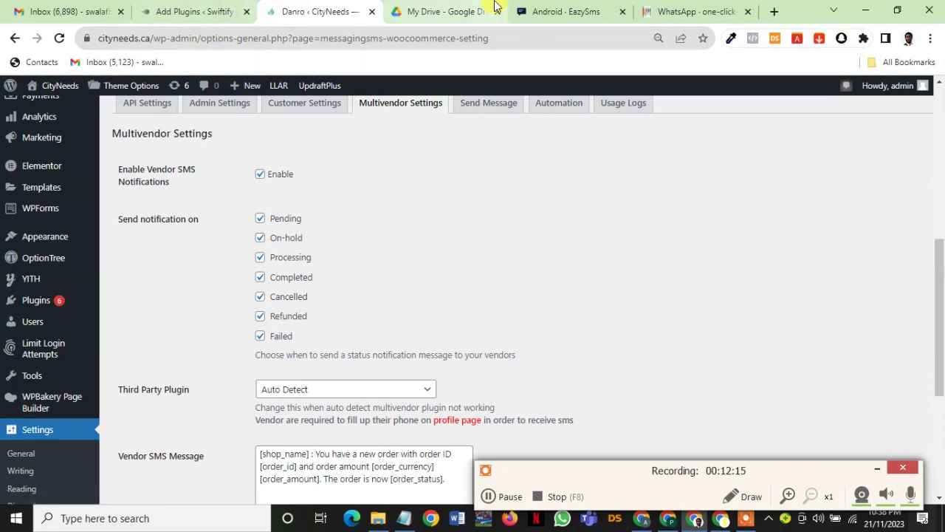
Step: Switch to the EazySms dashboard and open the list of linked WhatsApp accounts
left_click(550, 12)
scroll(591, 288, "down", 2)
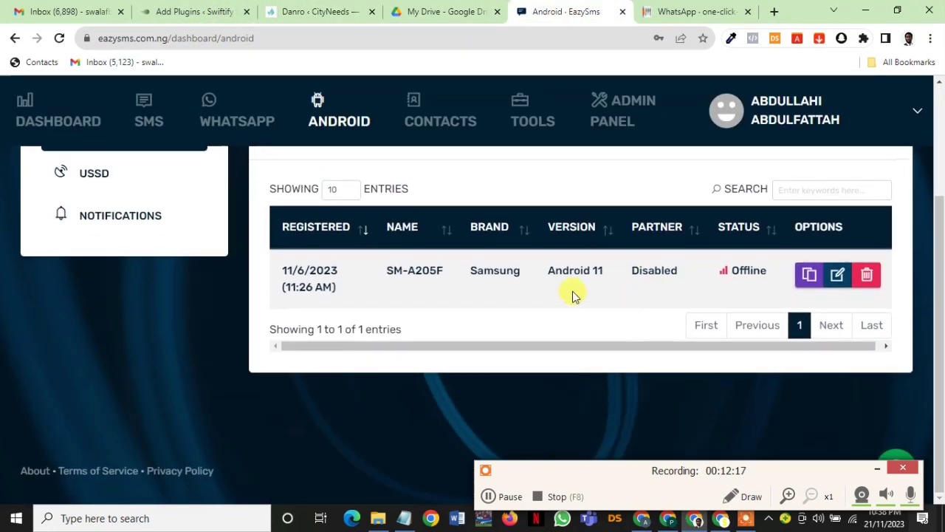
left_click(257, 119)
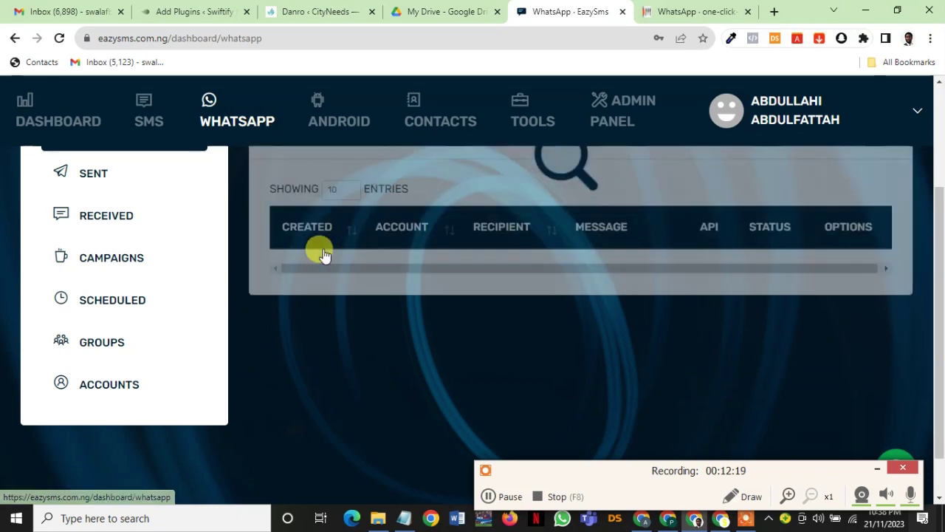
left_click(151, 380)
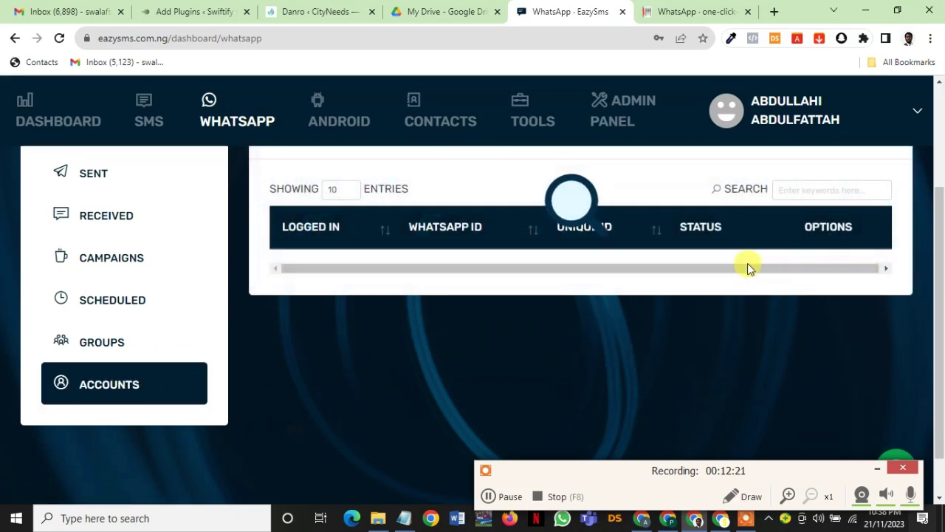